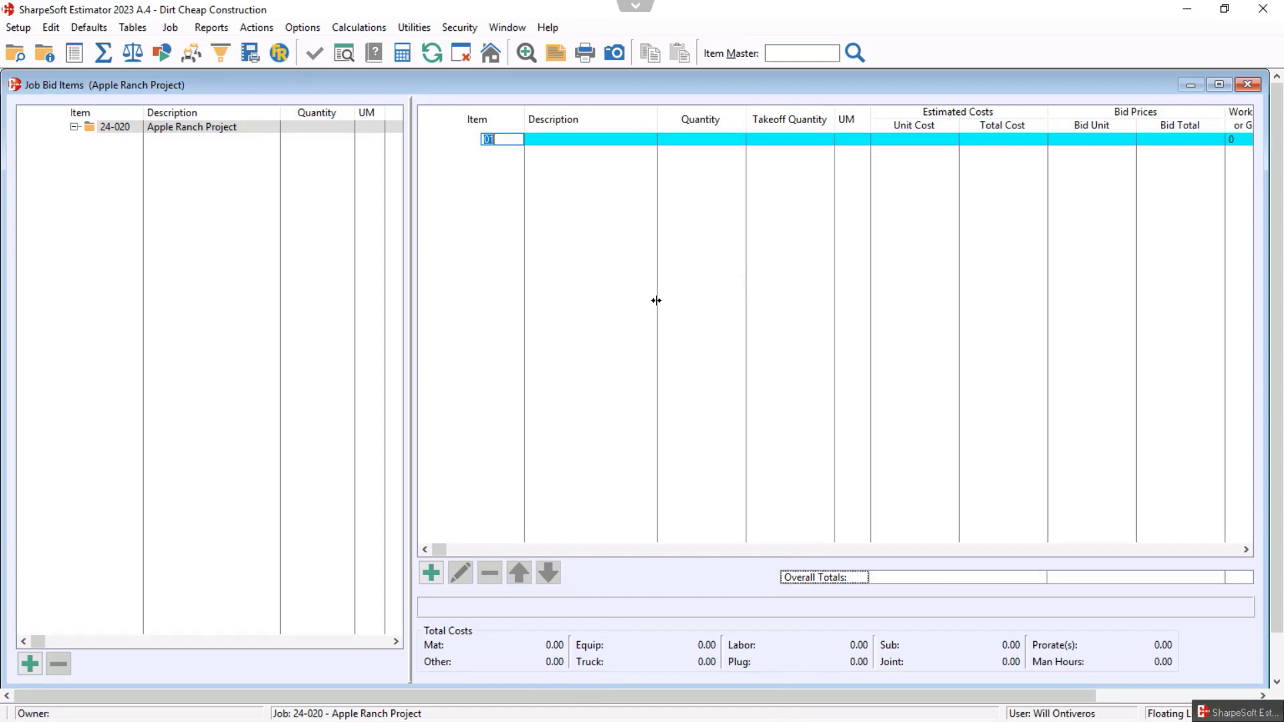
Define bid item 01 as 54" RCP with a quantity and takeoff quantity of 2,500 LF.
key("Tab")
type("54")
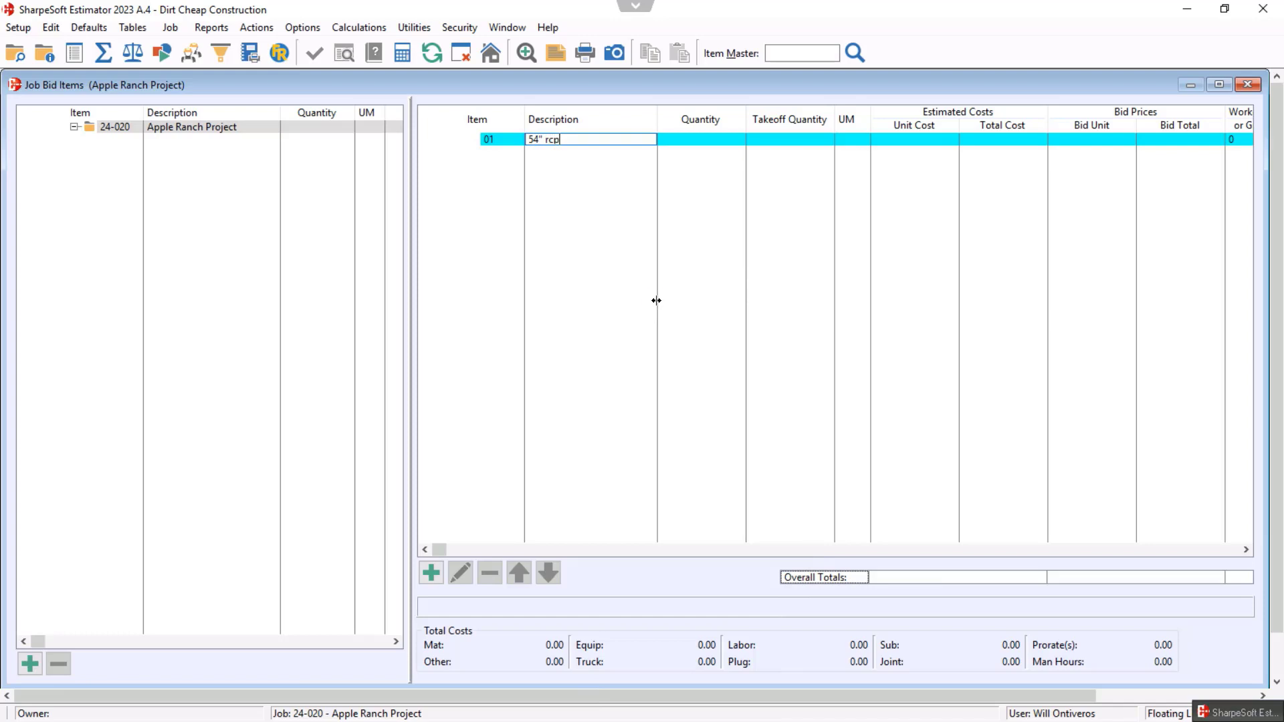
type("\" RCP")
key("Tab")
type("2500")
key("Tab")
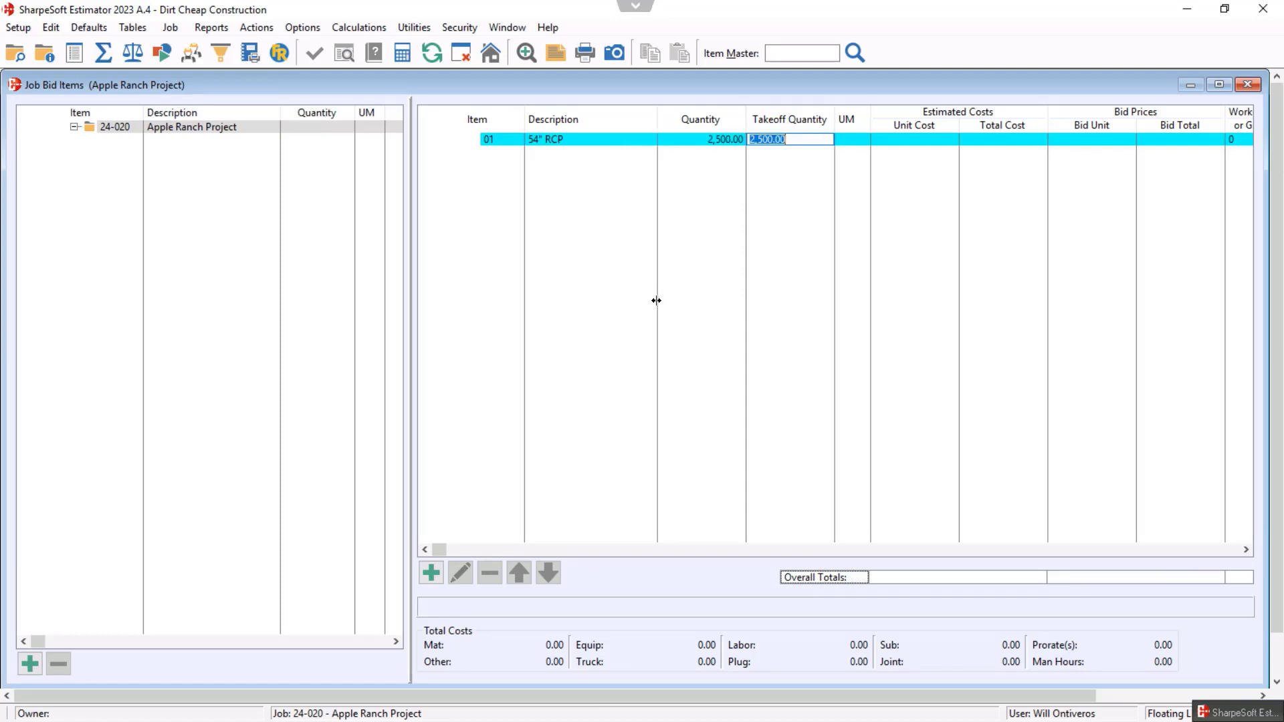
key("Tab")
type("LF")
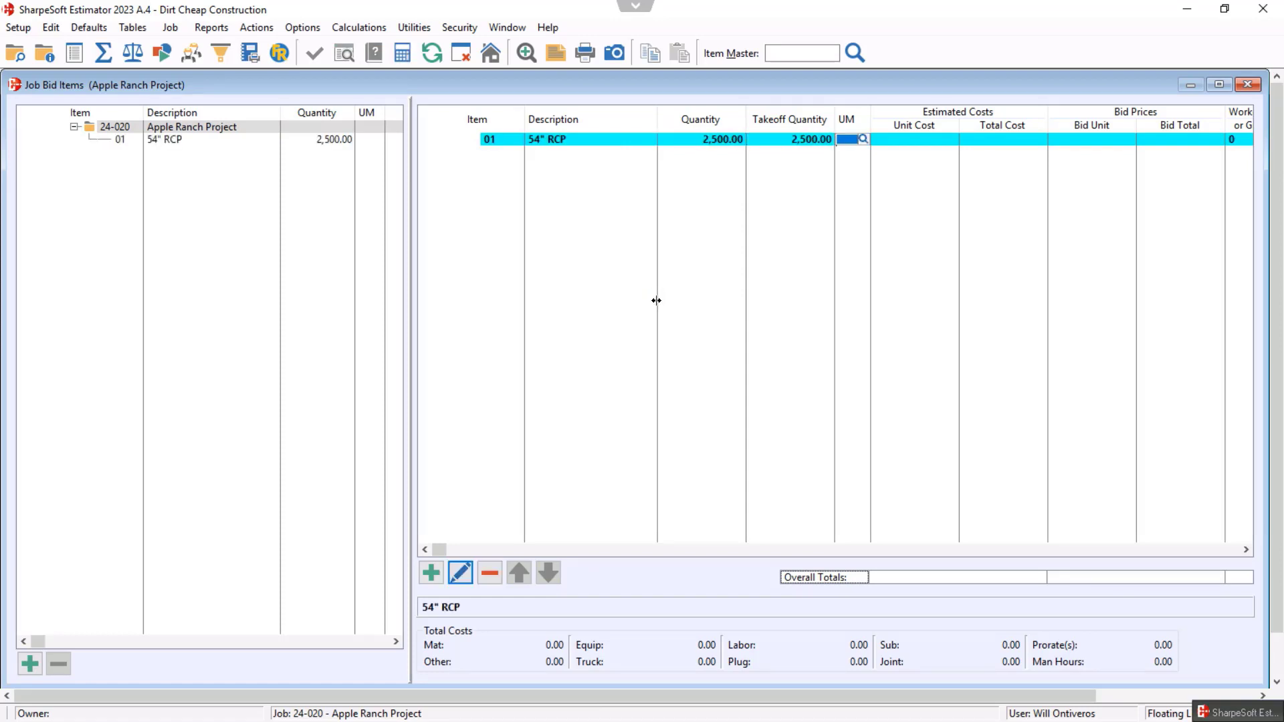
Start a Detail record for the 54" RCP item and bring up the equipment table.
double_click(557, 140)
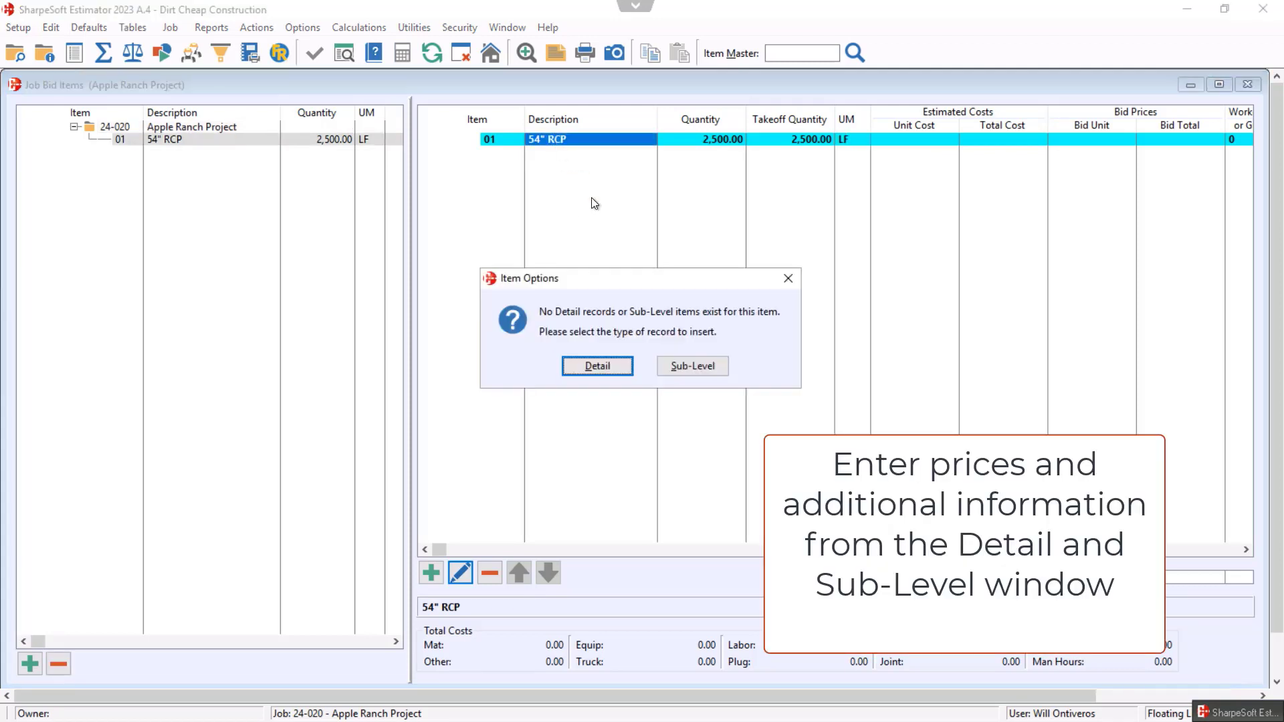
left_click(607, 366)
left_click(606, 286)
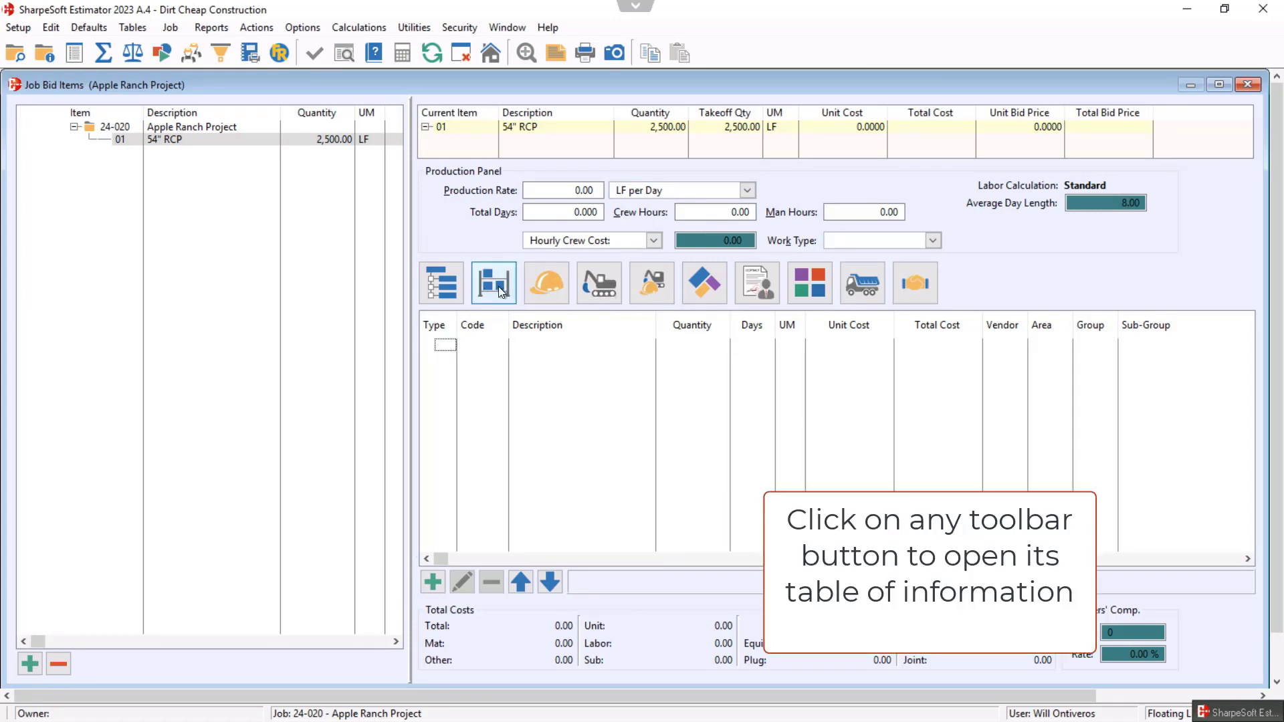
left_click(607, 294)
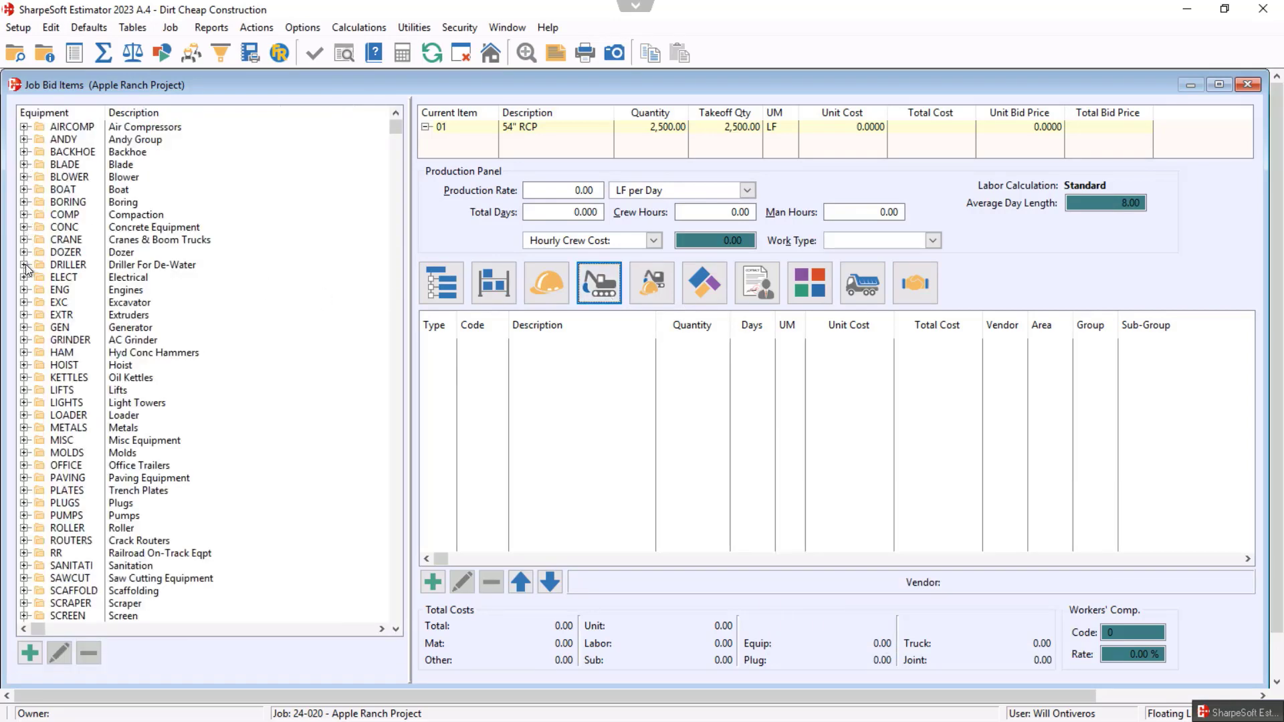
Add the Cat 315C Excavator, Cat 330CL Excavator and Cat 938 Loader together to the item's detail records.
left_click(25, 304)
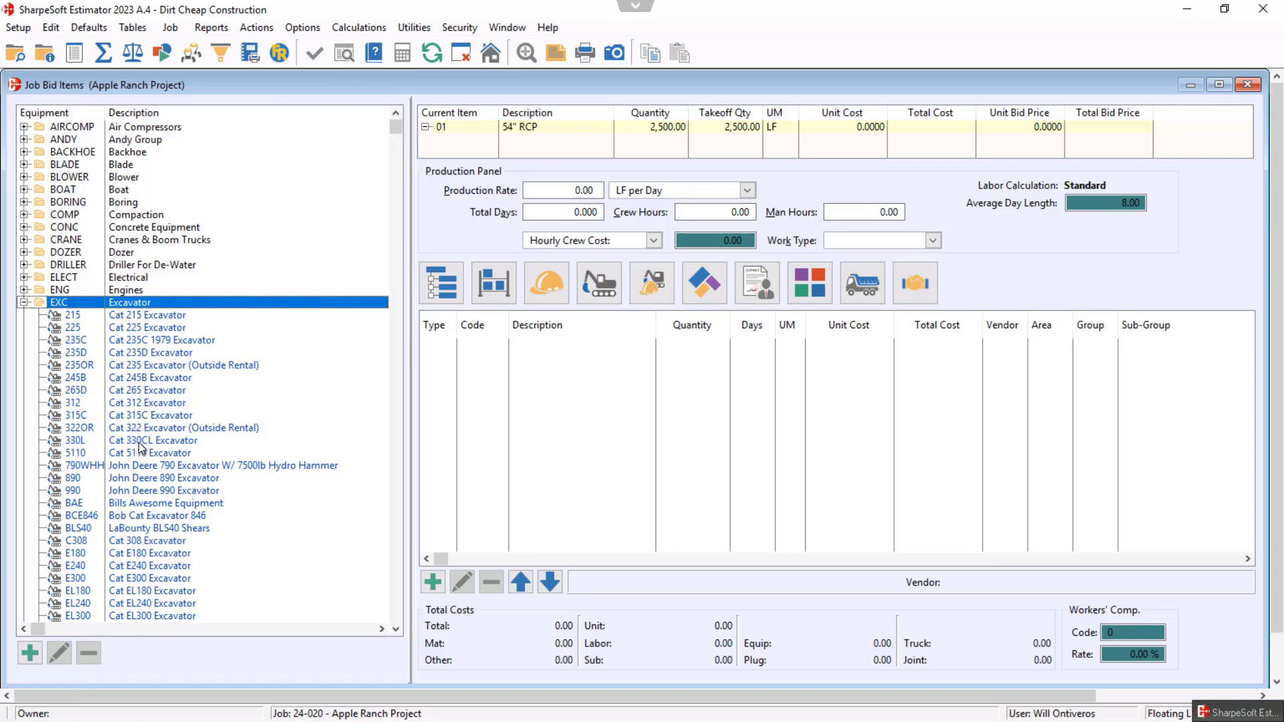
left_click(144, 416)
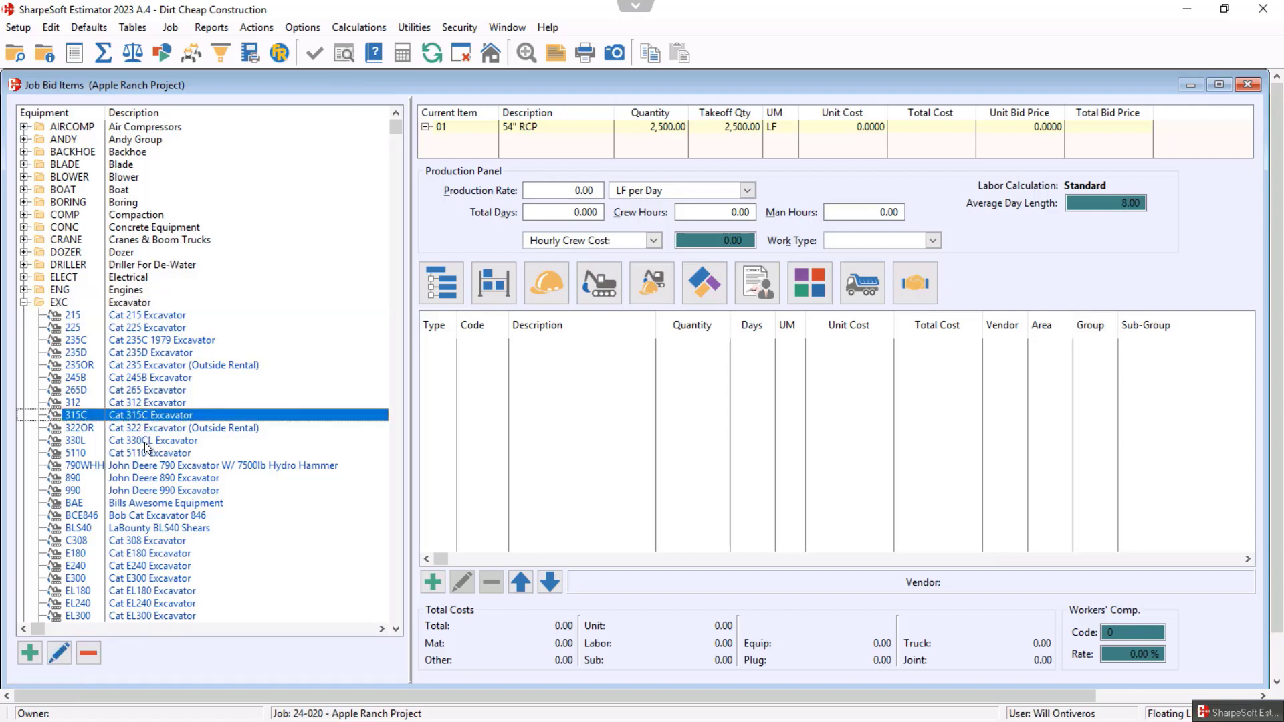
left_click(146, 442, "ctrl")
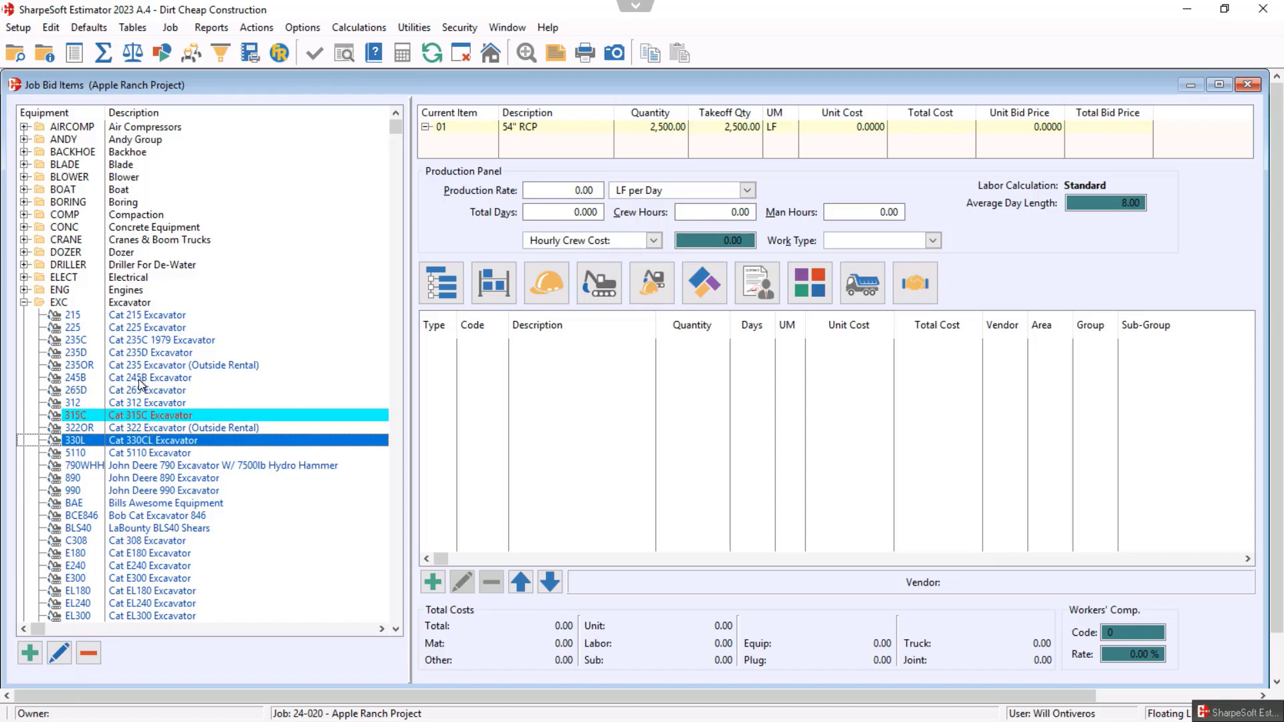
scroll(159, 408, "down", 1)
scroll(159, 408, "down", 8)
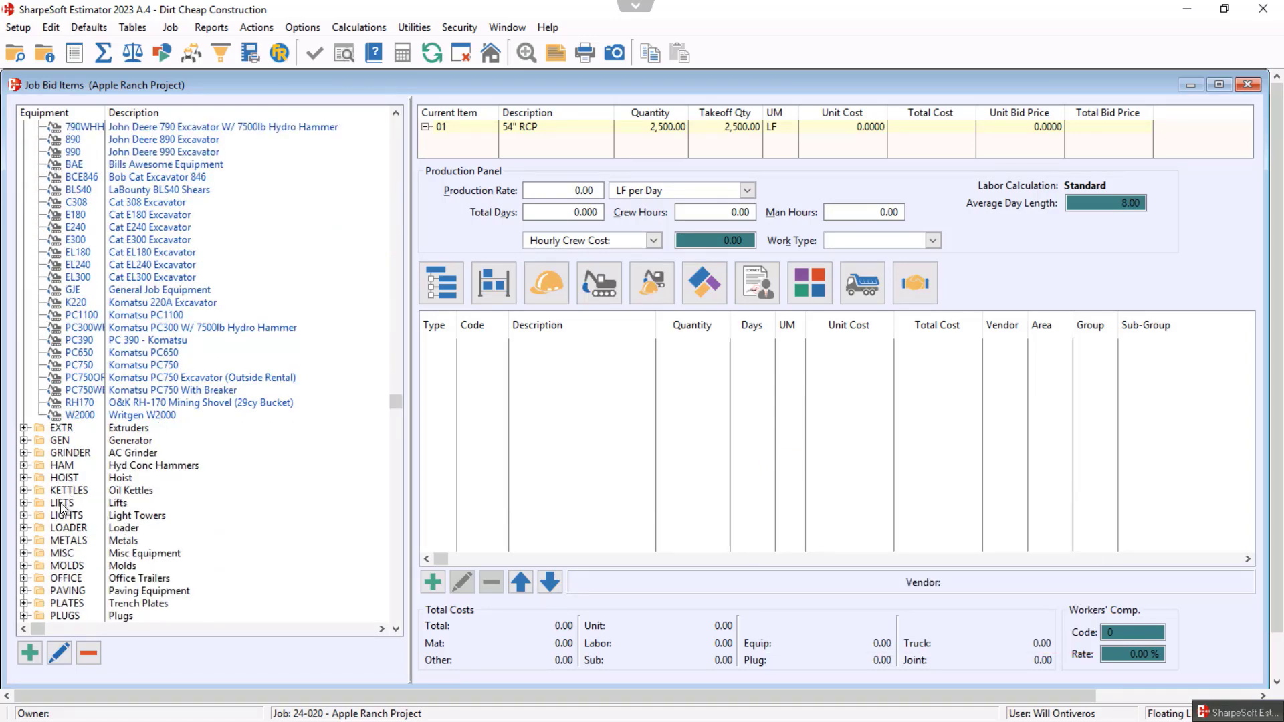
left_click(24, 528)
scroll(152, 542, "down", 3)
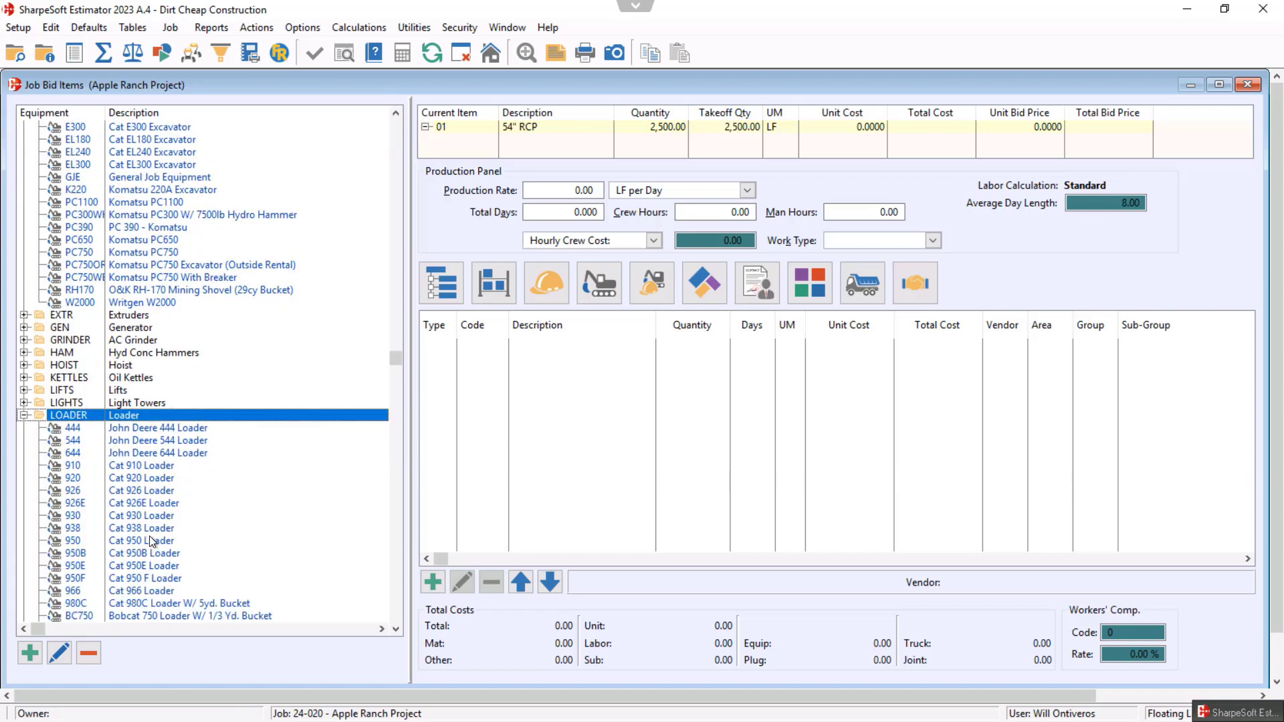
left_click(151, 531)
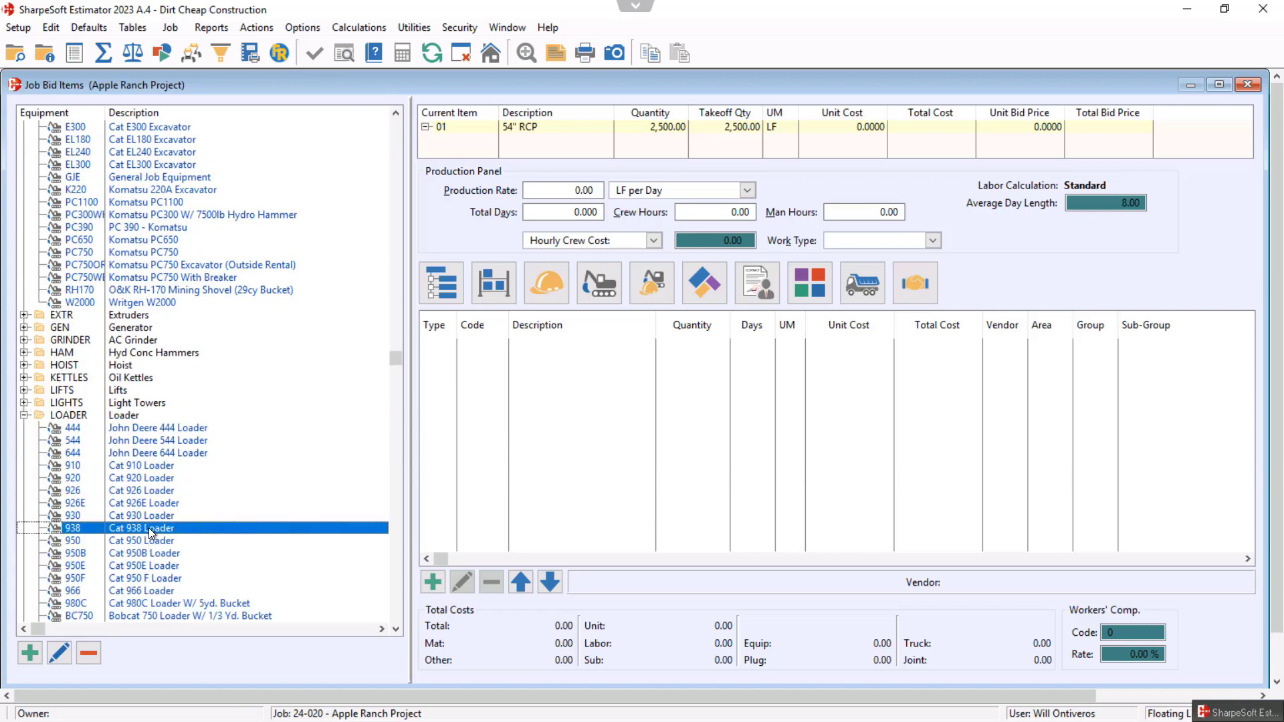
scroll(171, 372, "up", 8)
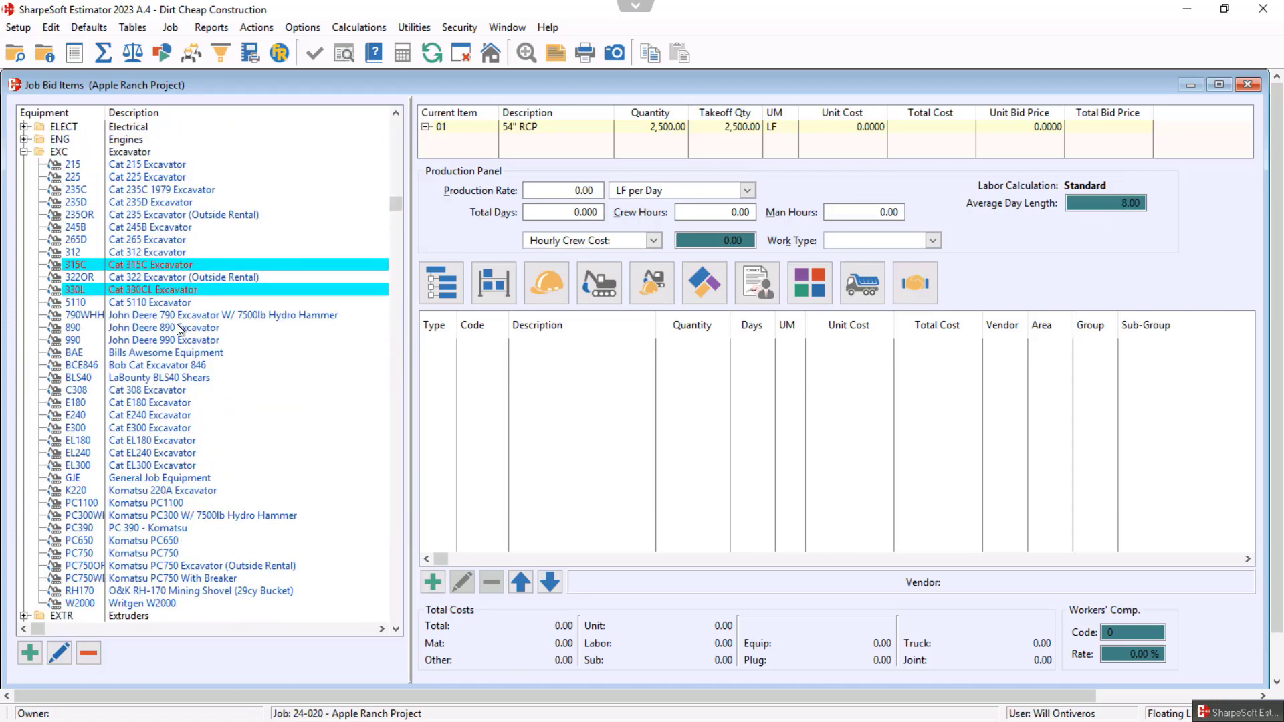
left_click(164, 292)
left_click_drag(165, 293, 495, 385)
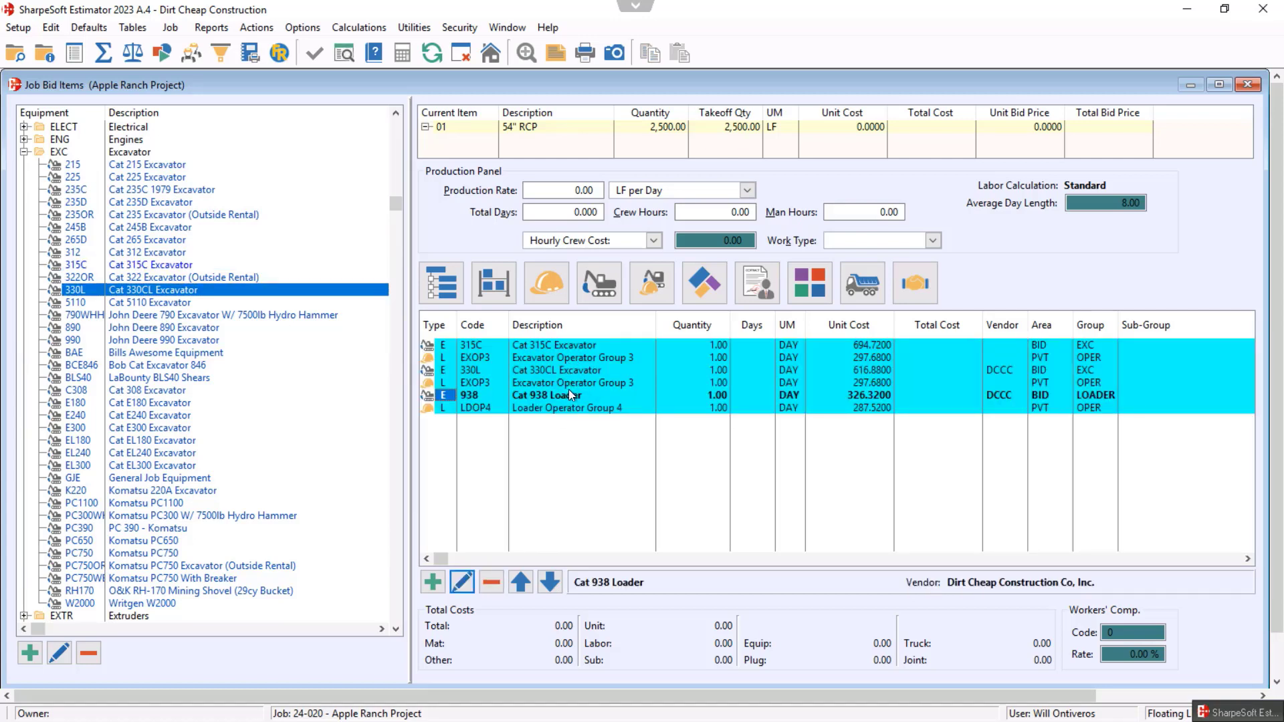
Add Pipe Layer Group 1 and General Labor Group 2 from the Laborers group to the item's detail records.
left_click(552, 290)
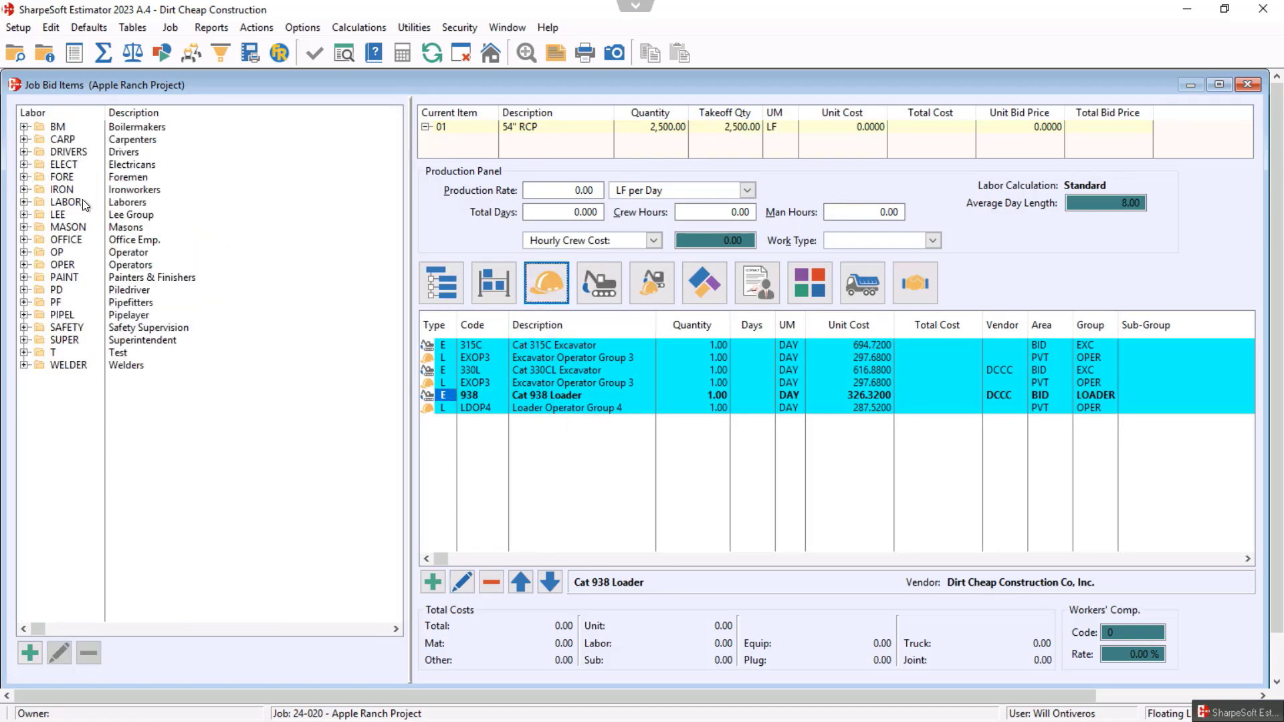
left_click(25, 202)
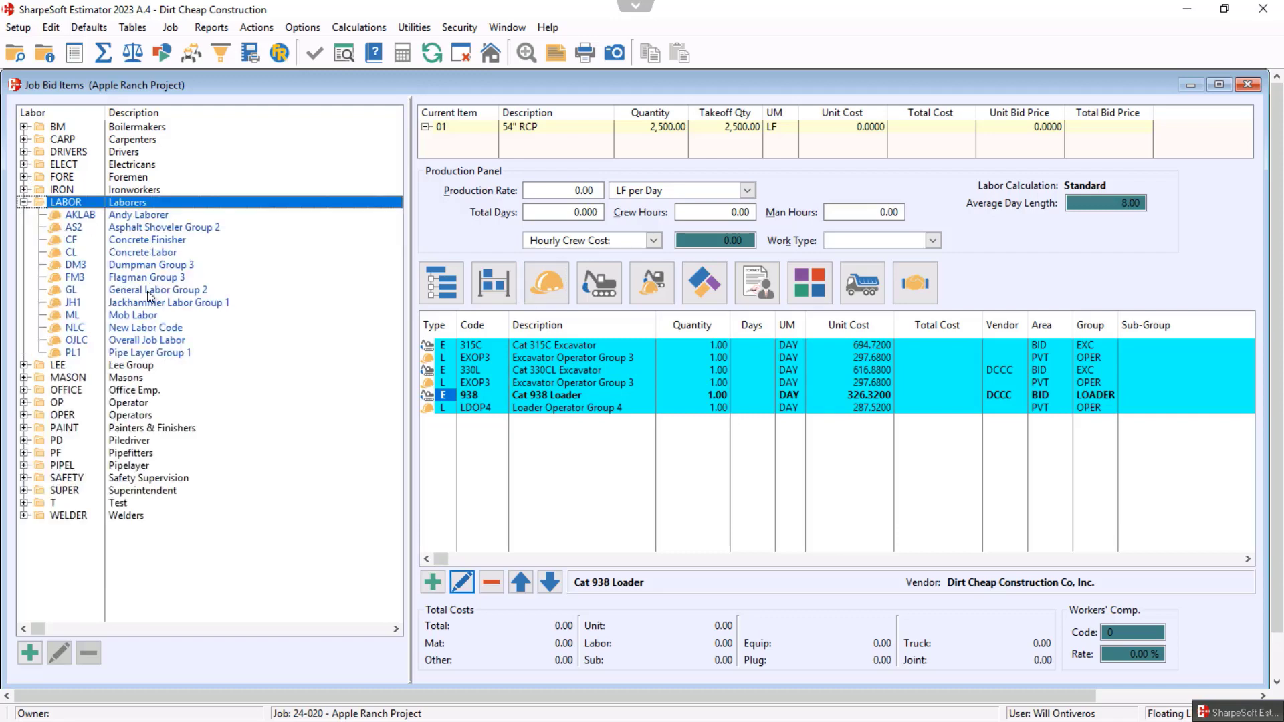
left_click(139, 353)
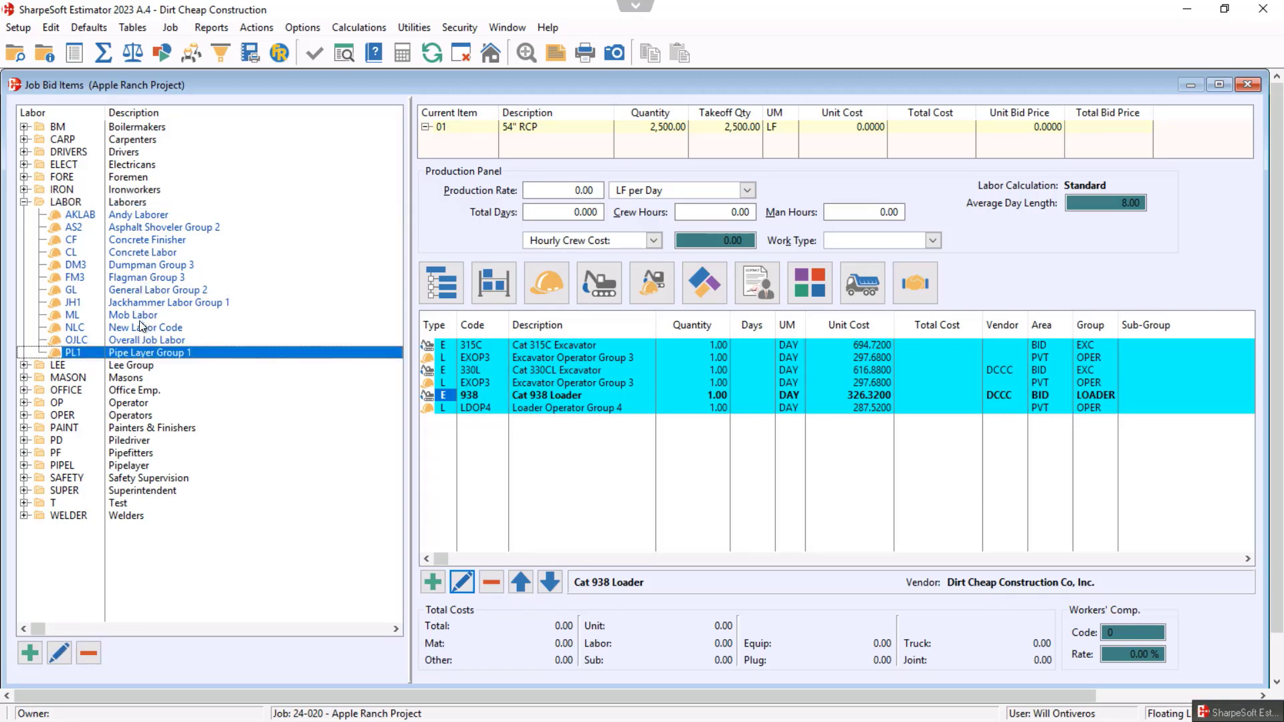
left_click(147, 292)
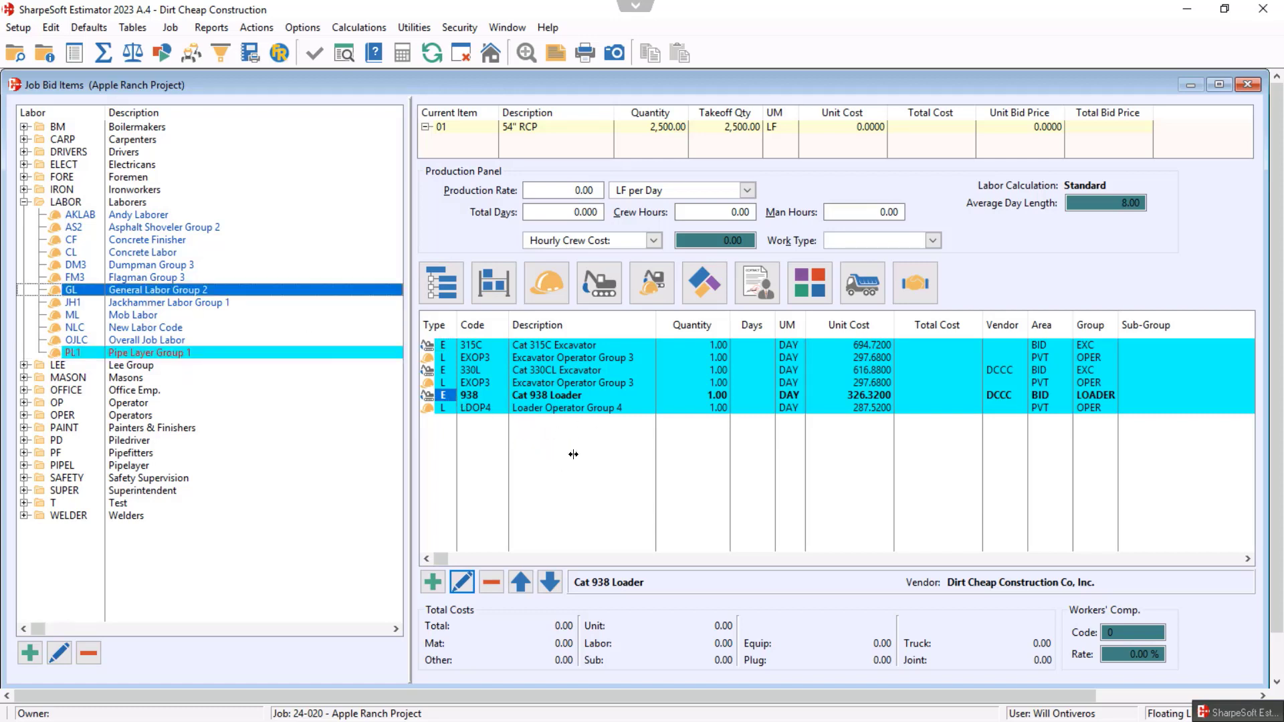
left_click_drag(573, 453, 564, 441)
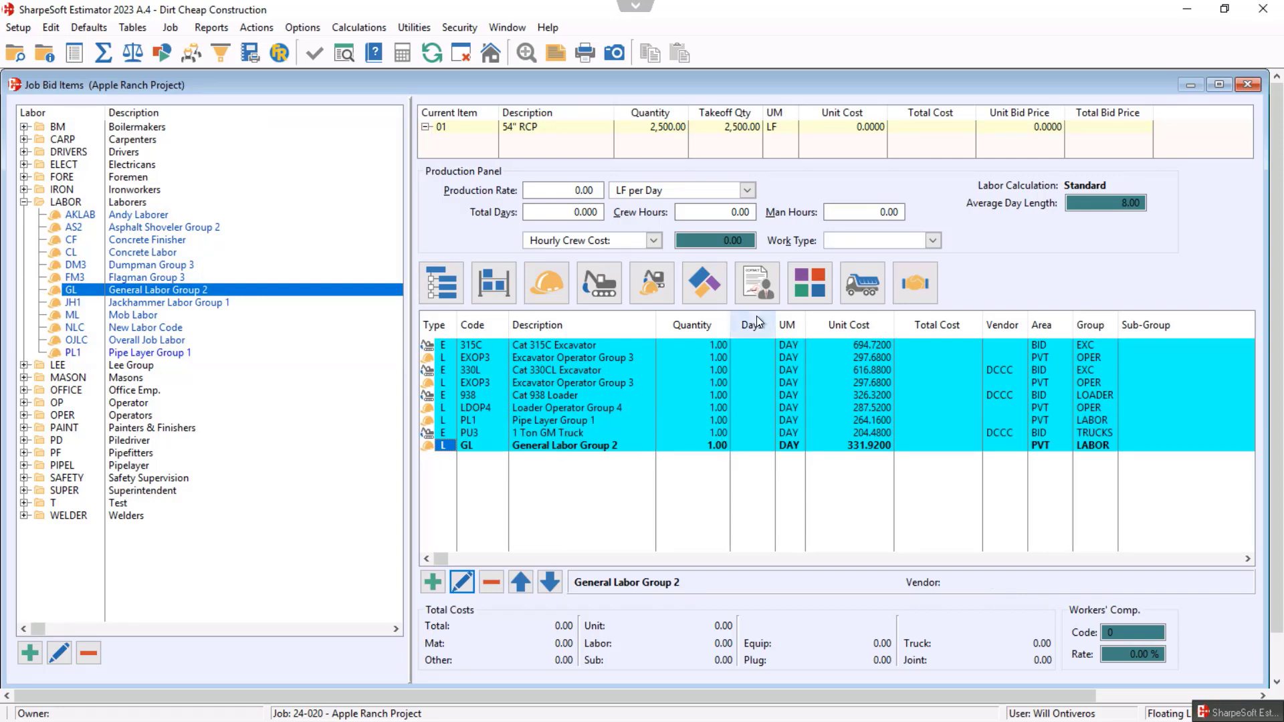
Set the item's total days to 30.
left_click(578, 213)
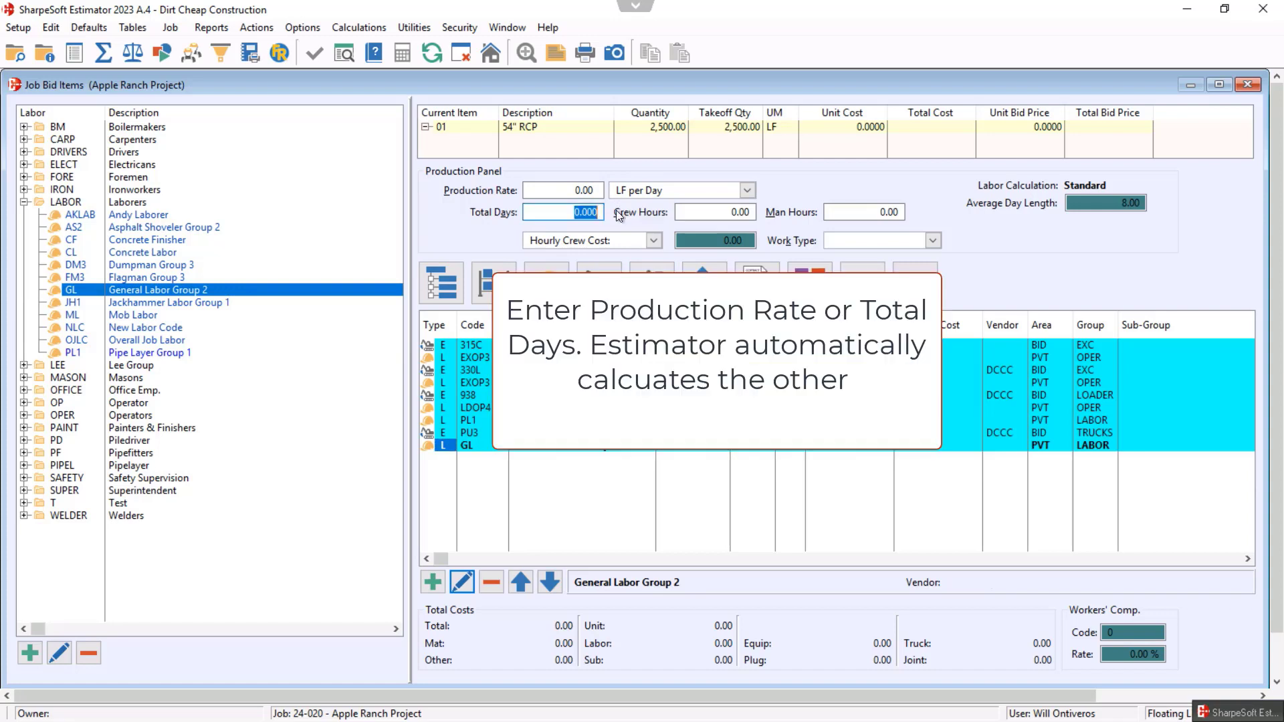
type("30")
key("Tab")
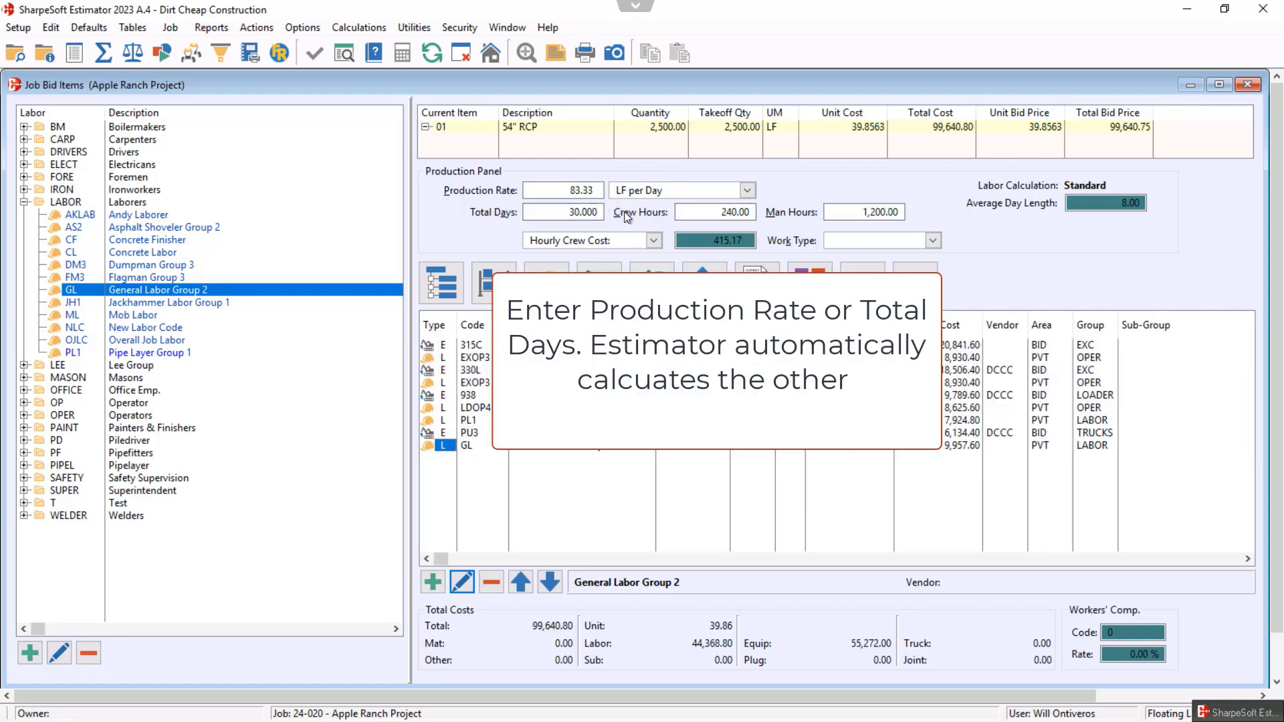
Set the item's production rate to 100 LF per day.
left_click(565, 191)
left_click_drag(565, 190, 600, 191)
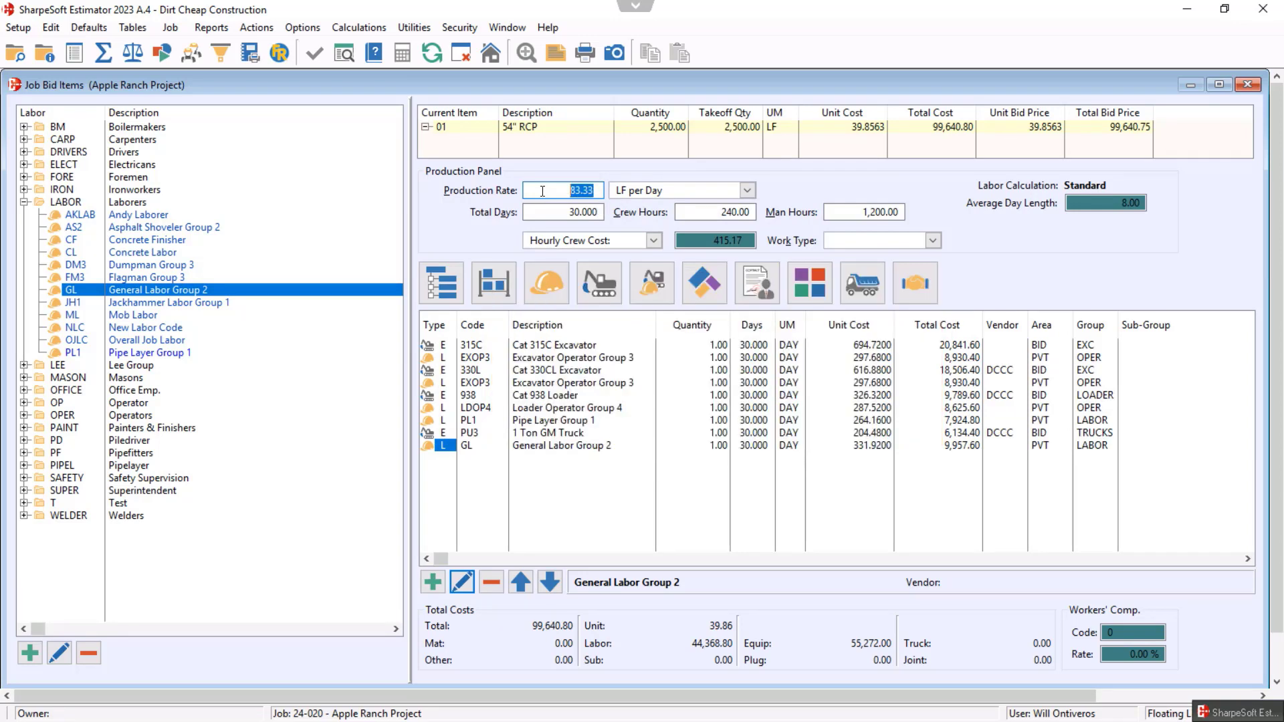
type("100")
key("Tab")
left_click_drag(598, 211, 611, 211)
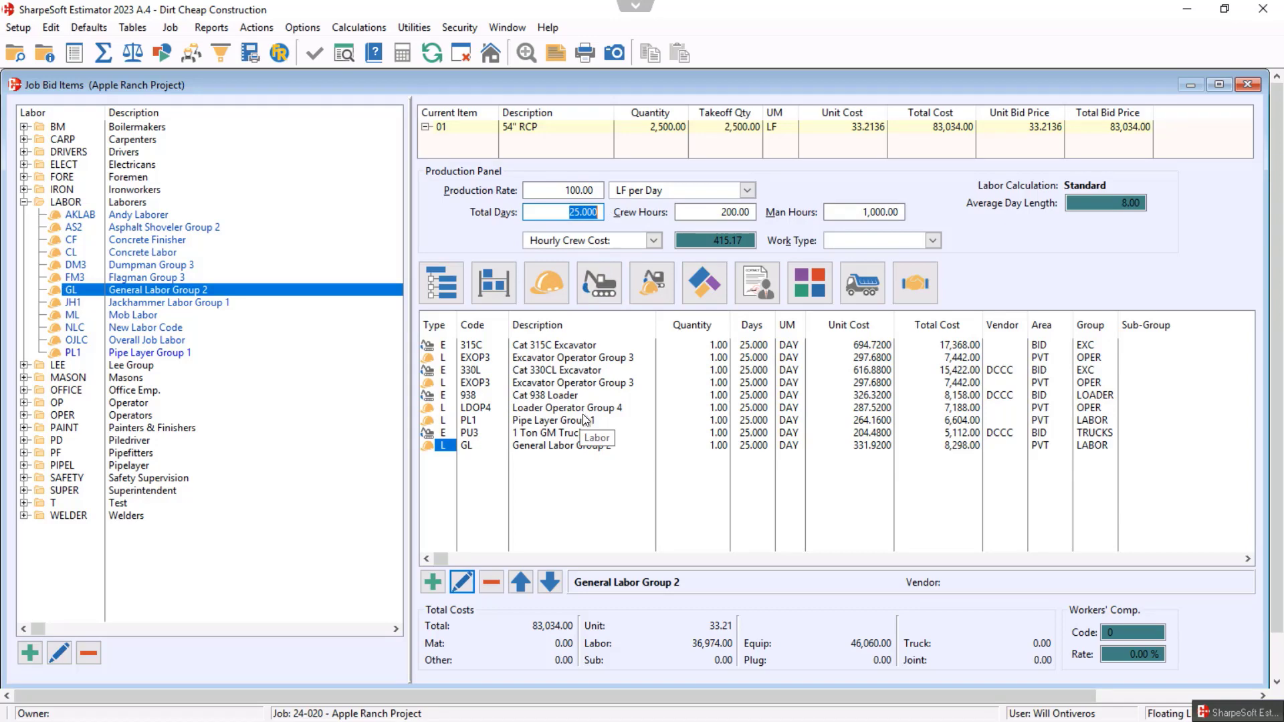
Add the 16'Long X 10'Wide X 28'Deep Shield from the Shoring equipment group to the item's detail records.
left_click(609, 286)
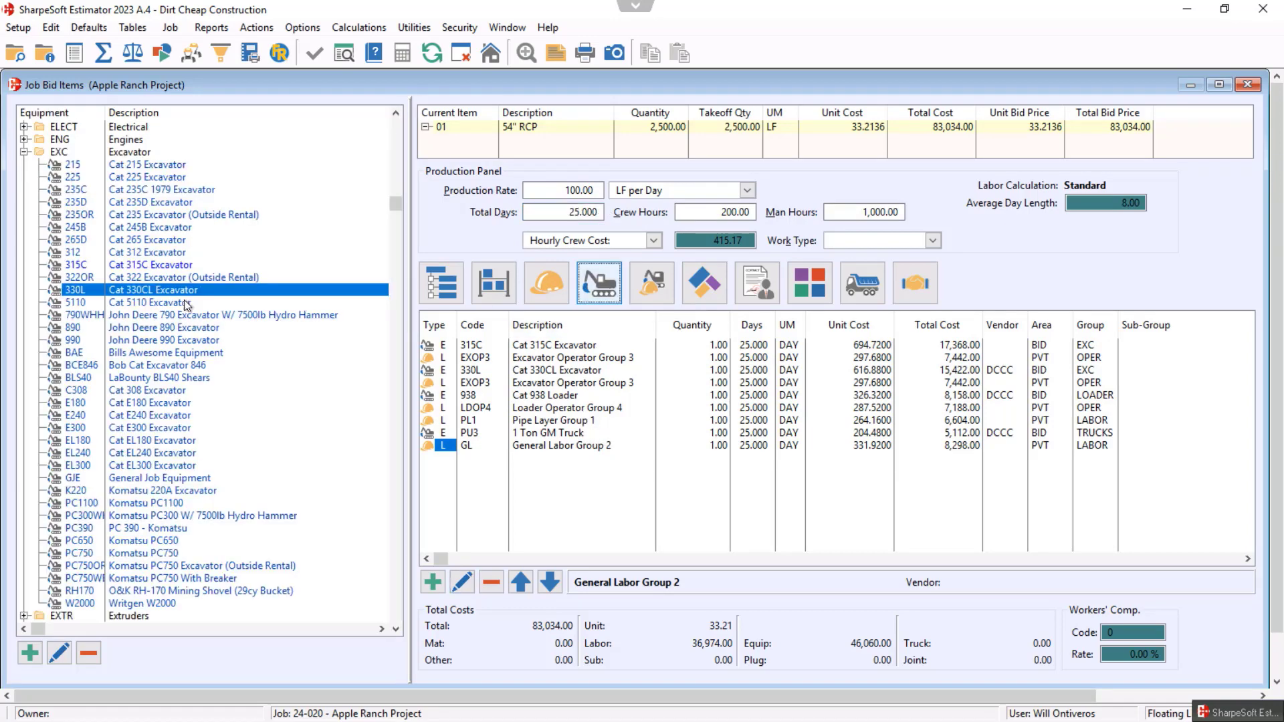
left_click(24, 152)
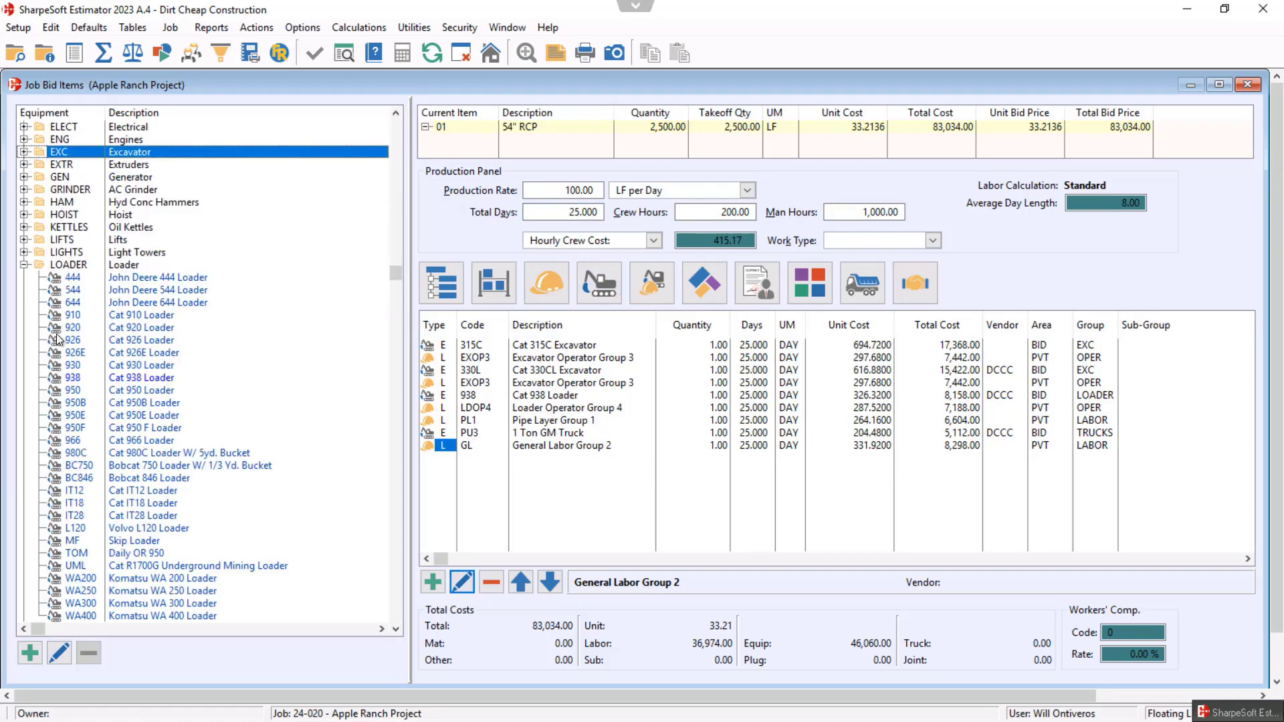
left_click(24, 265)
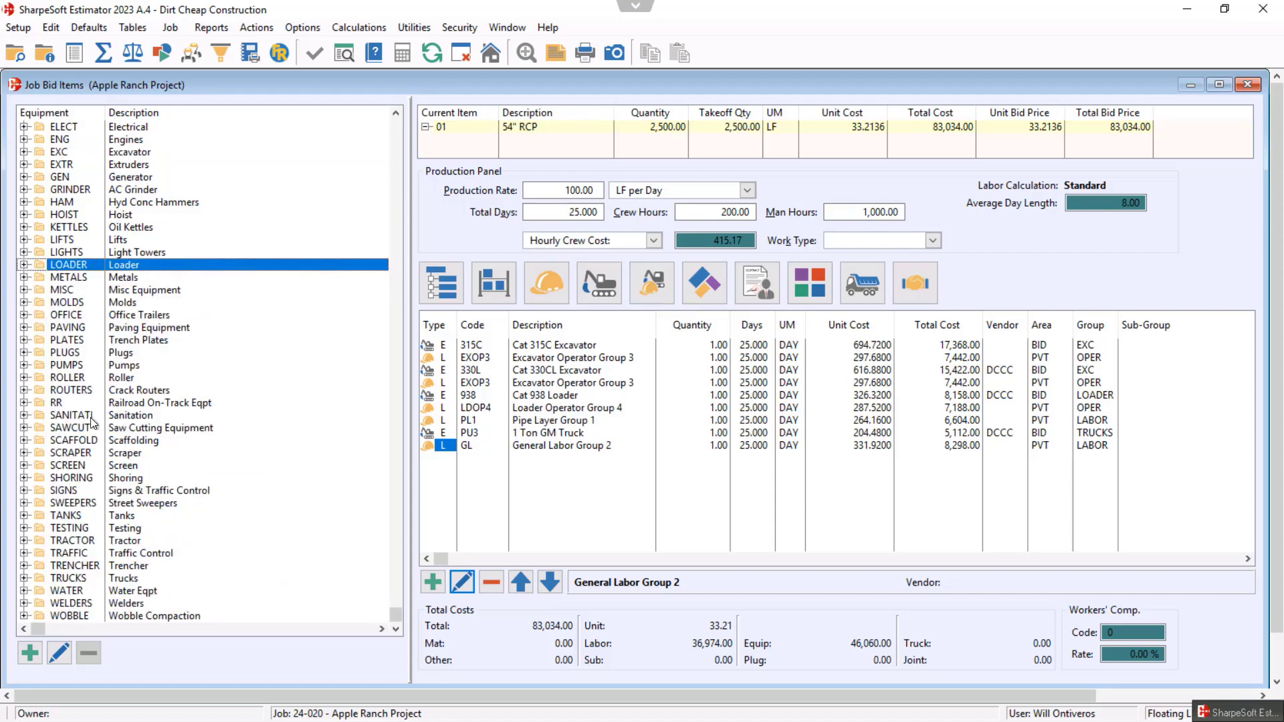
left_click(24, 479)
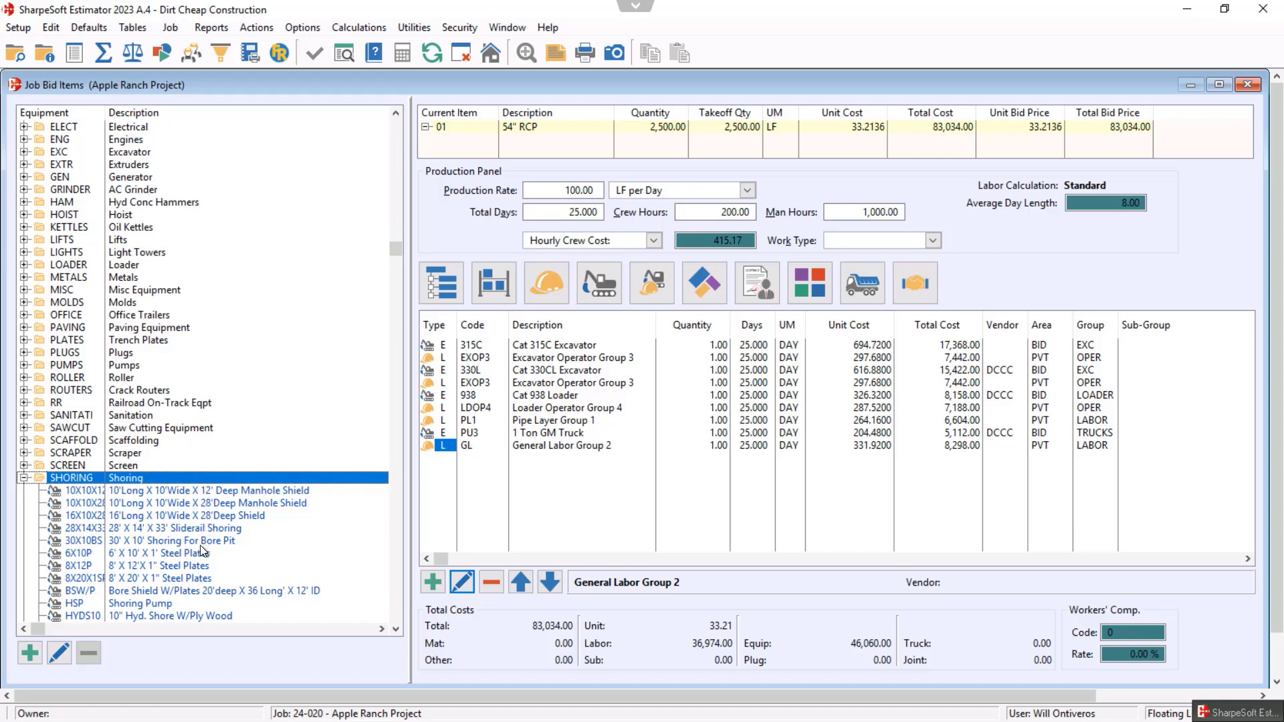
left_click(172, 515)
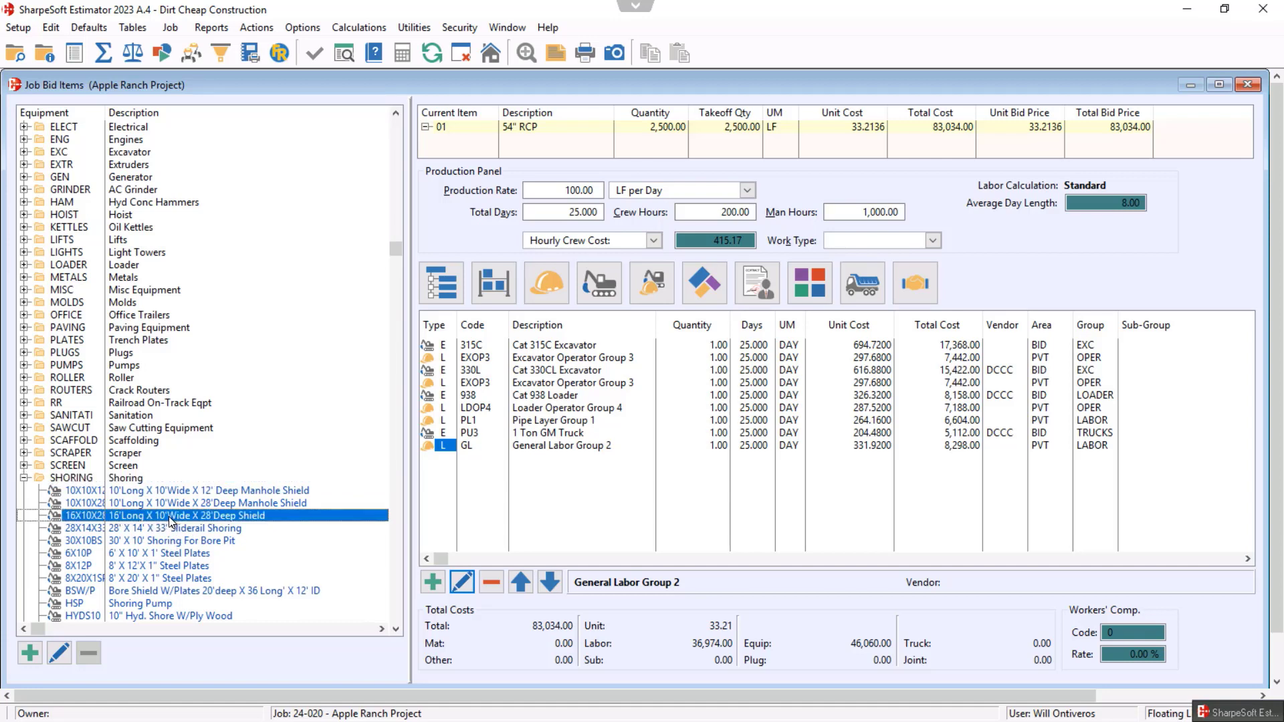
left_click_drag(177, 521, 505, 528)
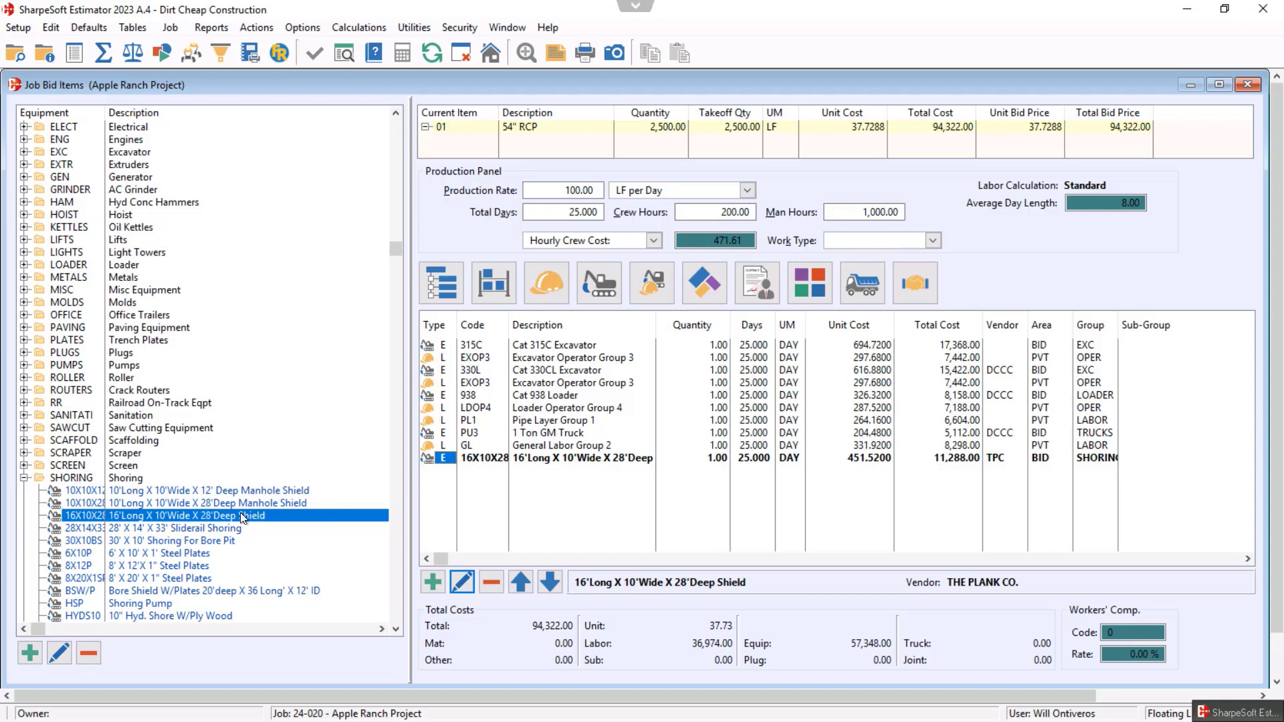
Add the 6'H X 10'L X 4" T and 4'H X 24'L X 4" T Trench Shields to the item's detail records.
left_click(176, 578)
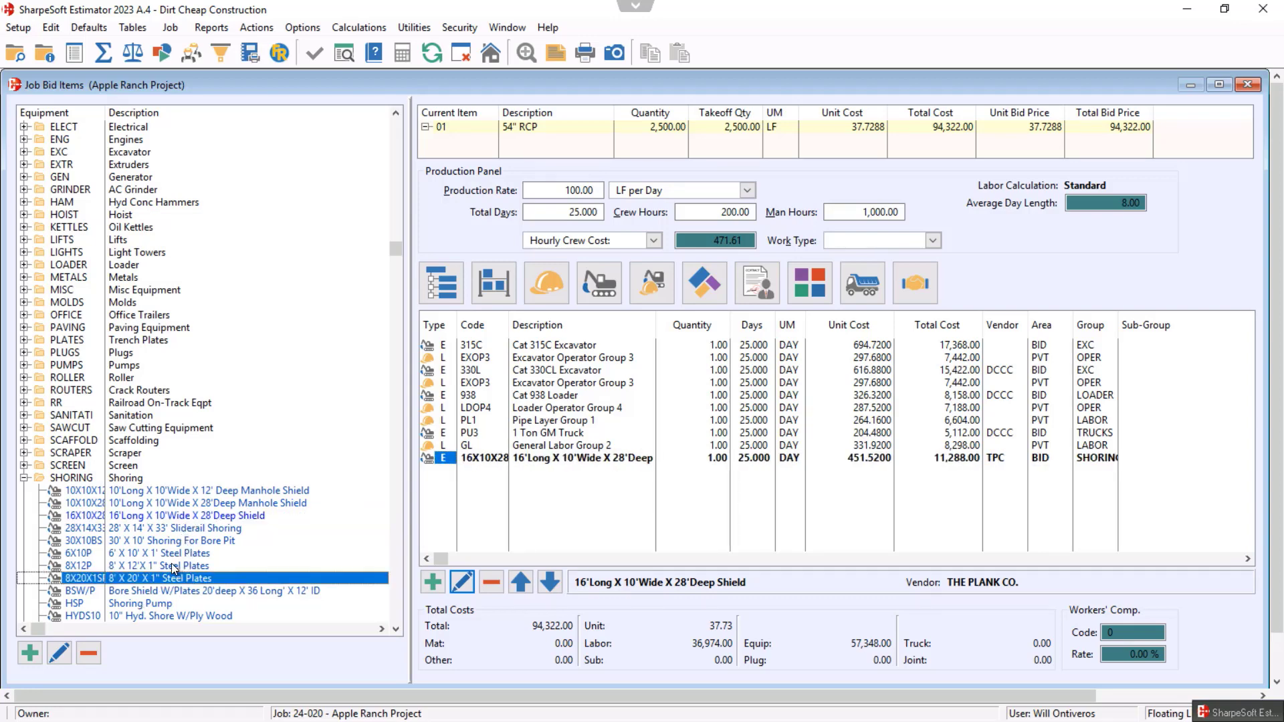
scroll(176, 570, "down", 3)
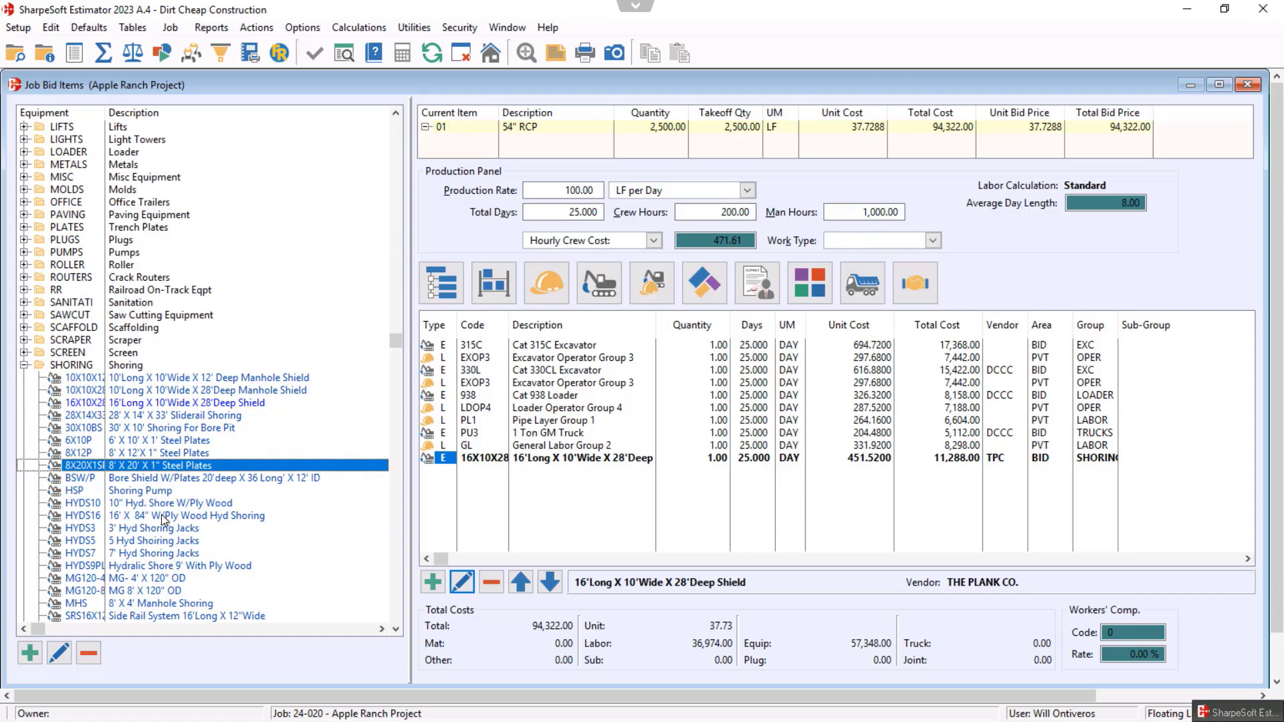
scroll(167, 609, "down", 2)
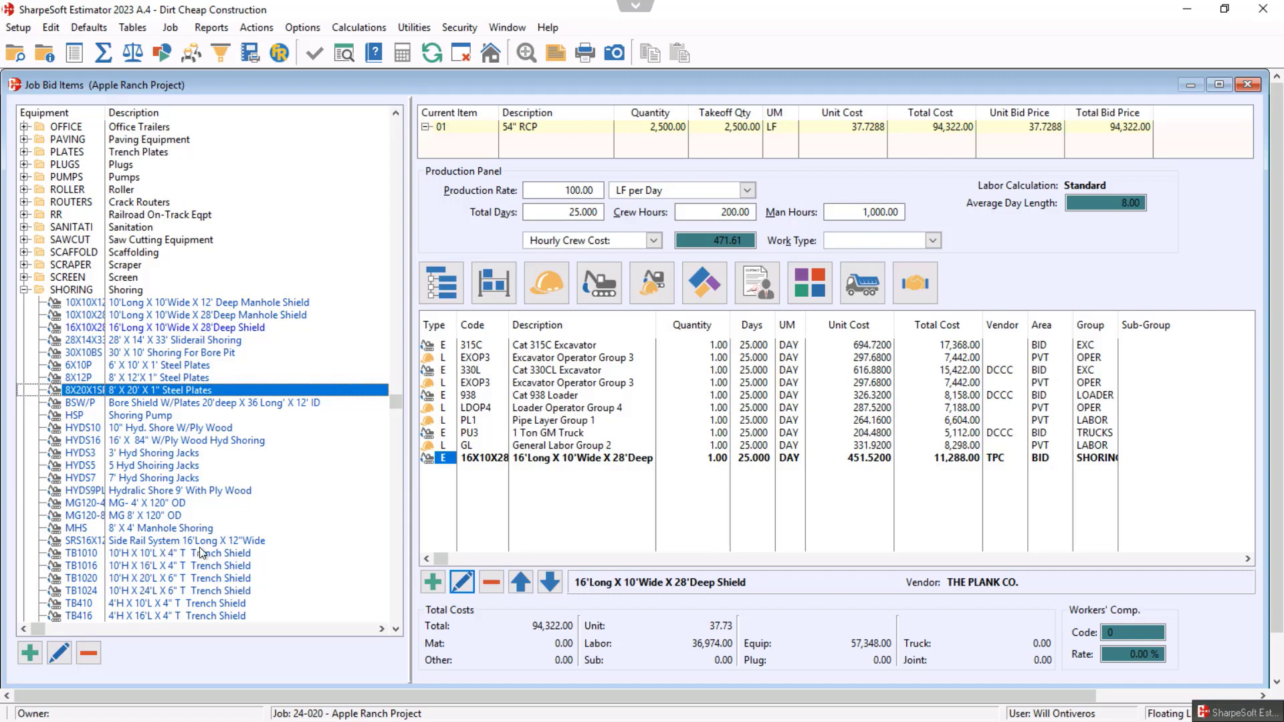
scroll(231, 606, "down", 1)
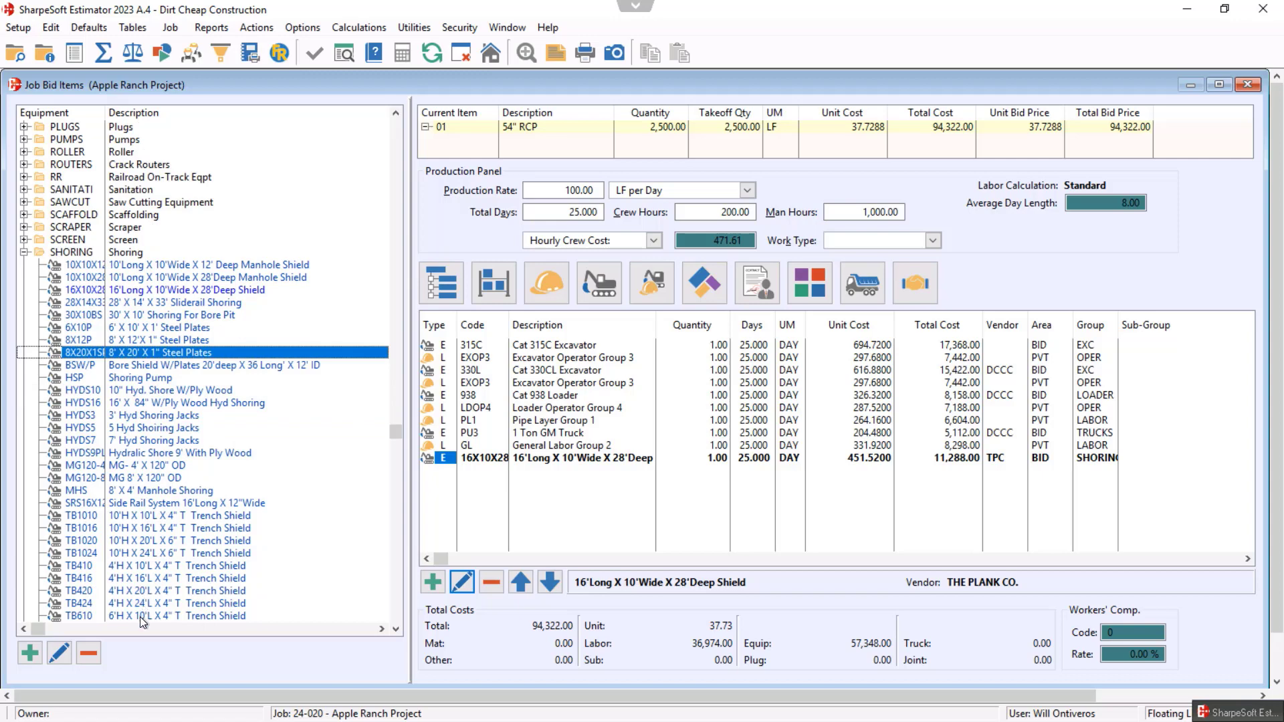
left_click_drag(145, 623, 486, 462)
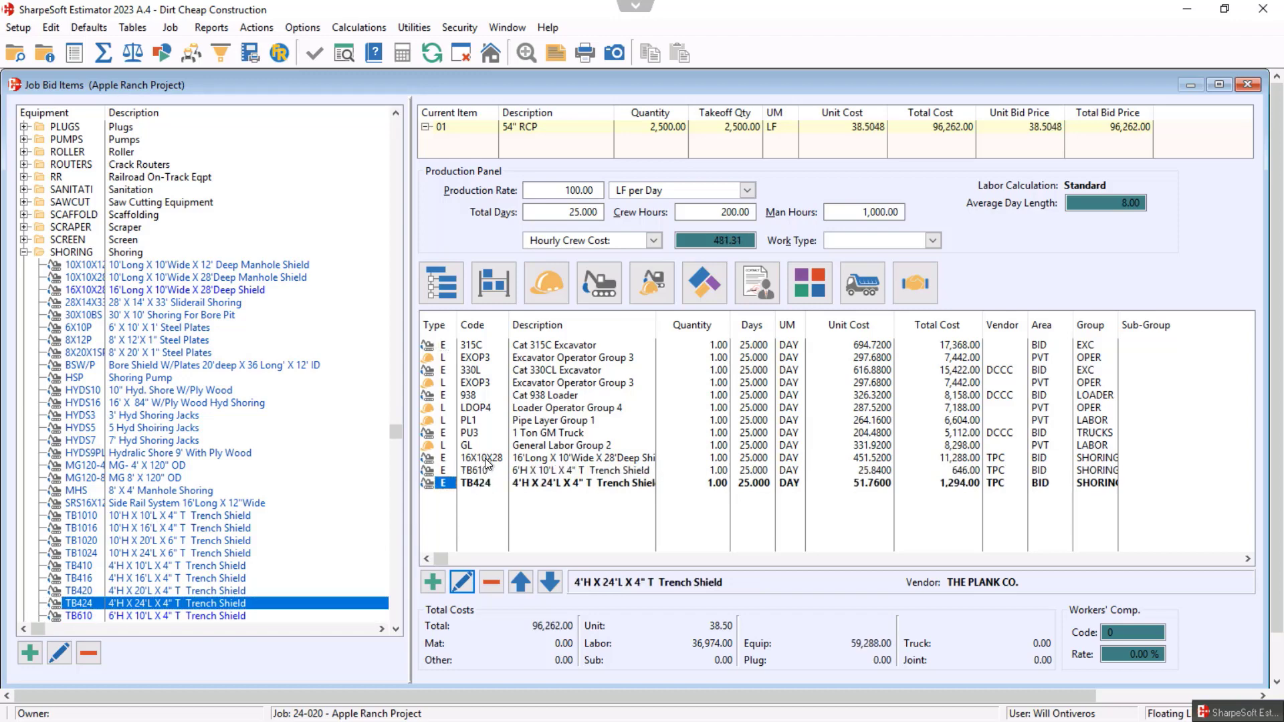
right_click(486, 462)
left_click(539, 513)
left_click(608, 434)
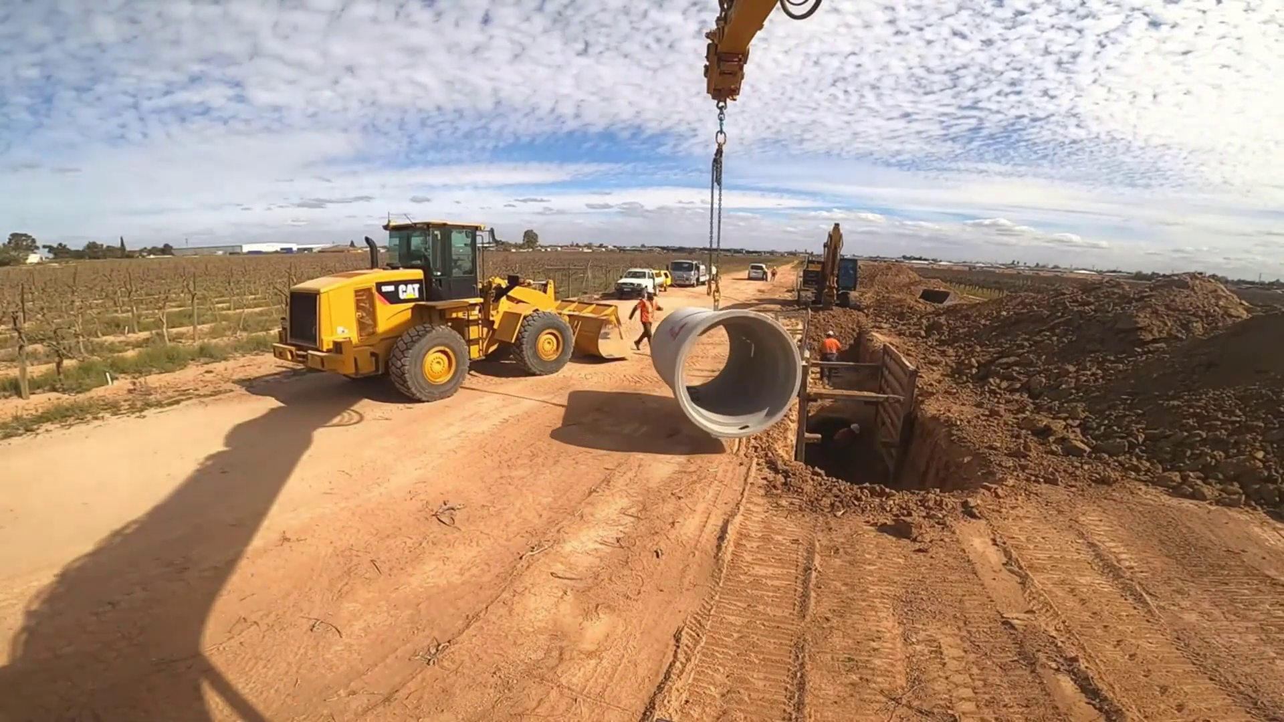
Start a new job trench profile with code 54SD and description 54" STORM DRAIN.
mouse_move(528, 713)
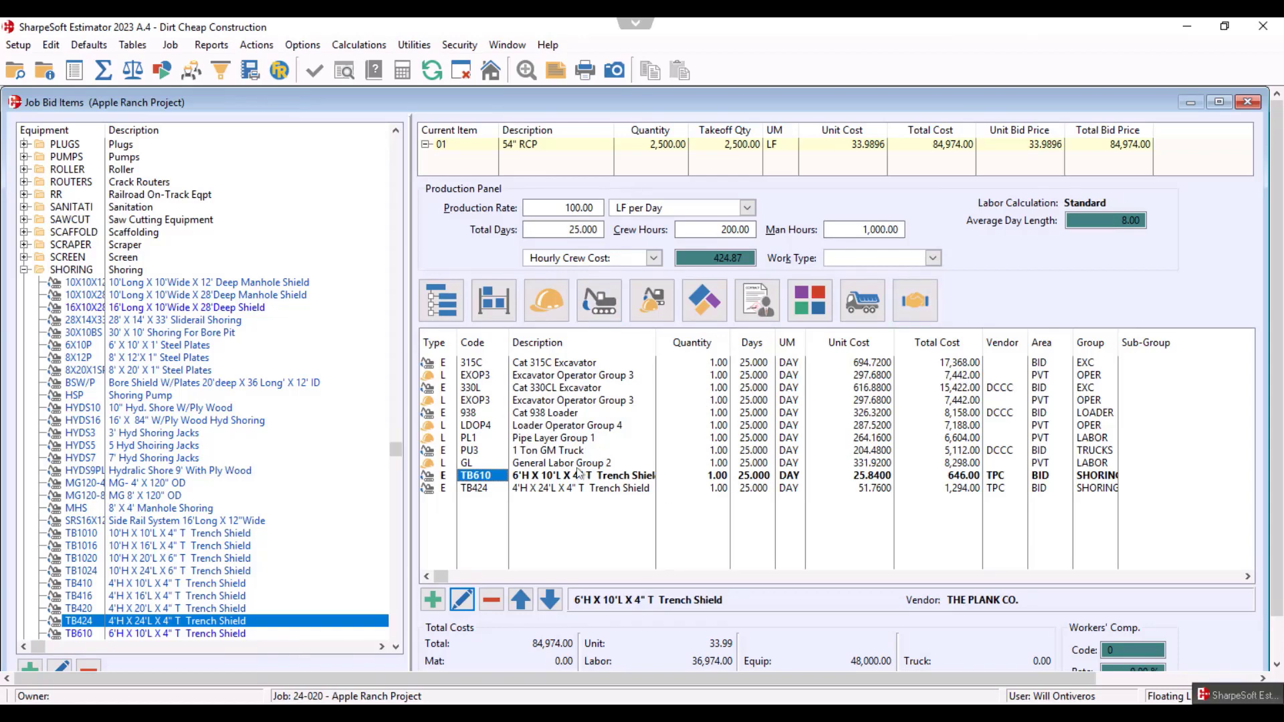
left_click(25, 271)
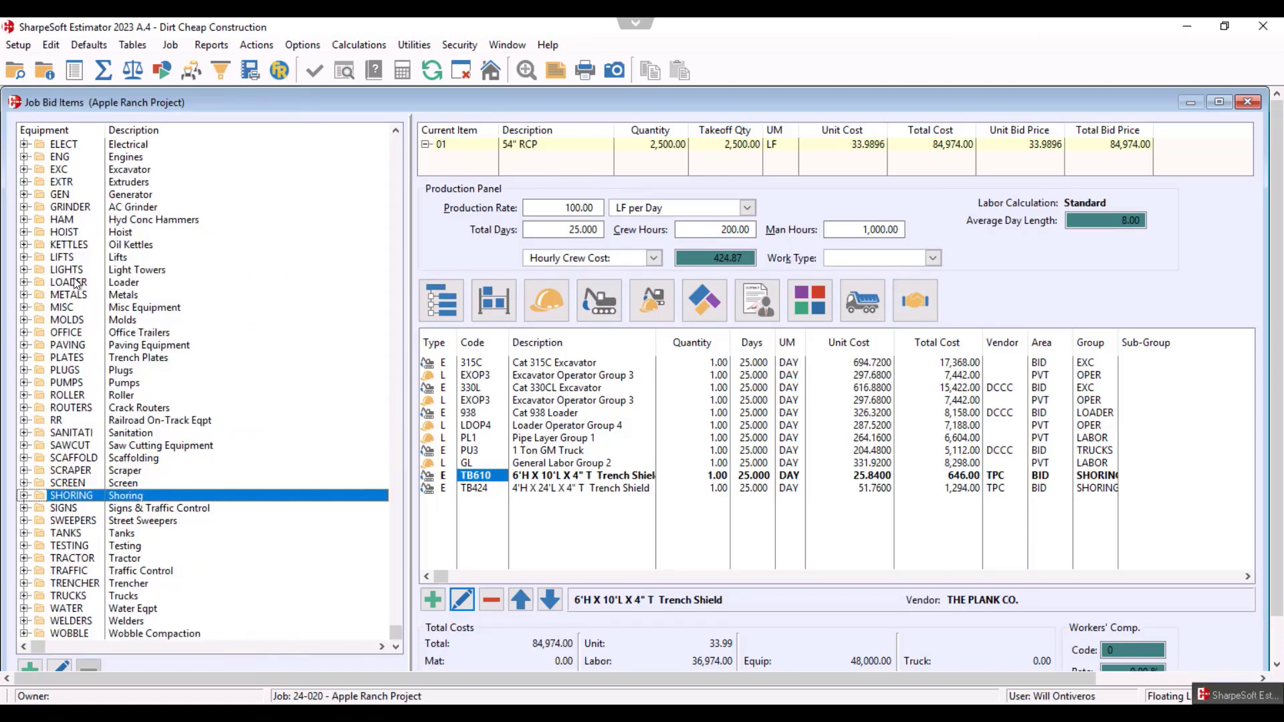
left_click(223, 73)
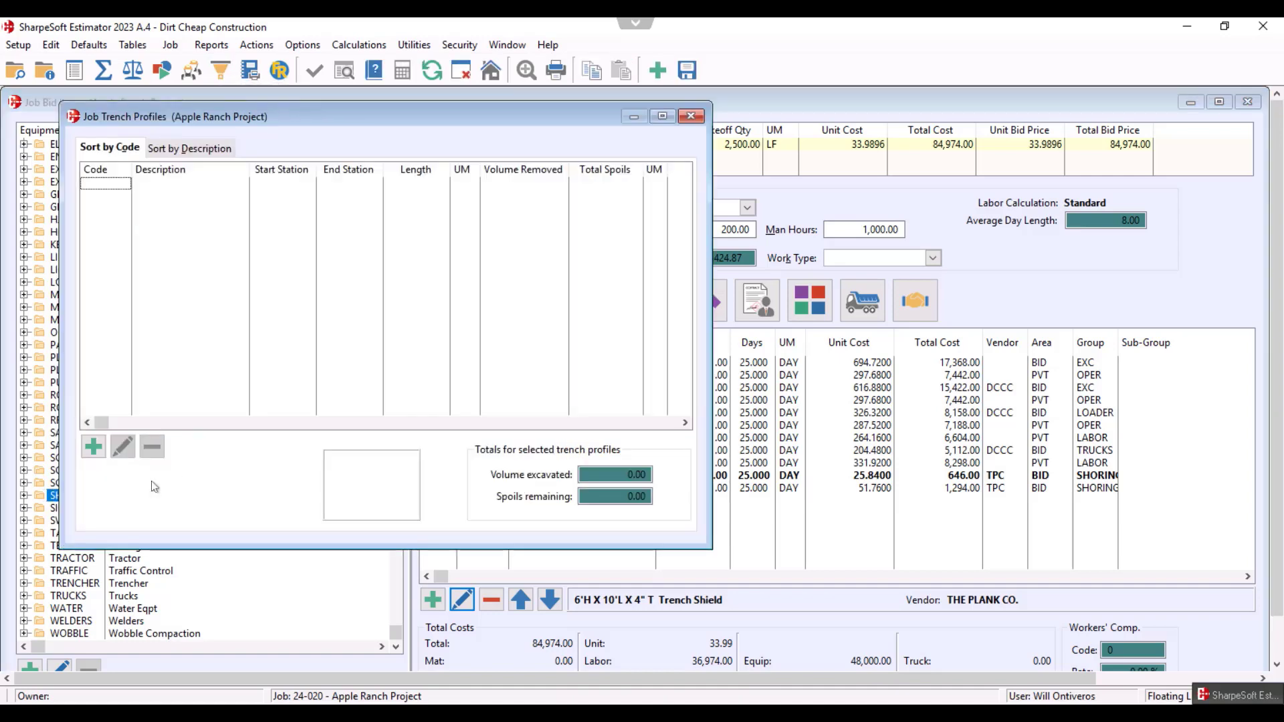
left_click(93, 446)
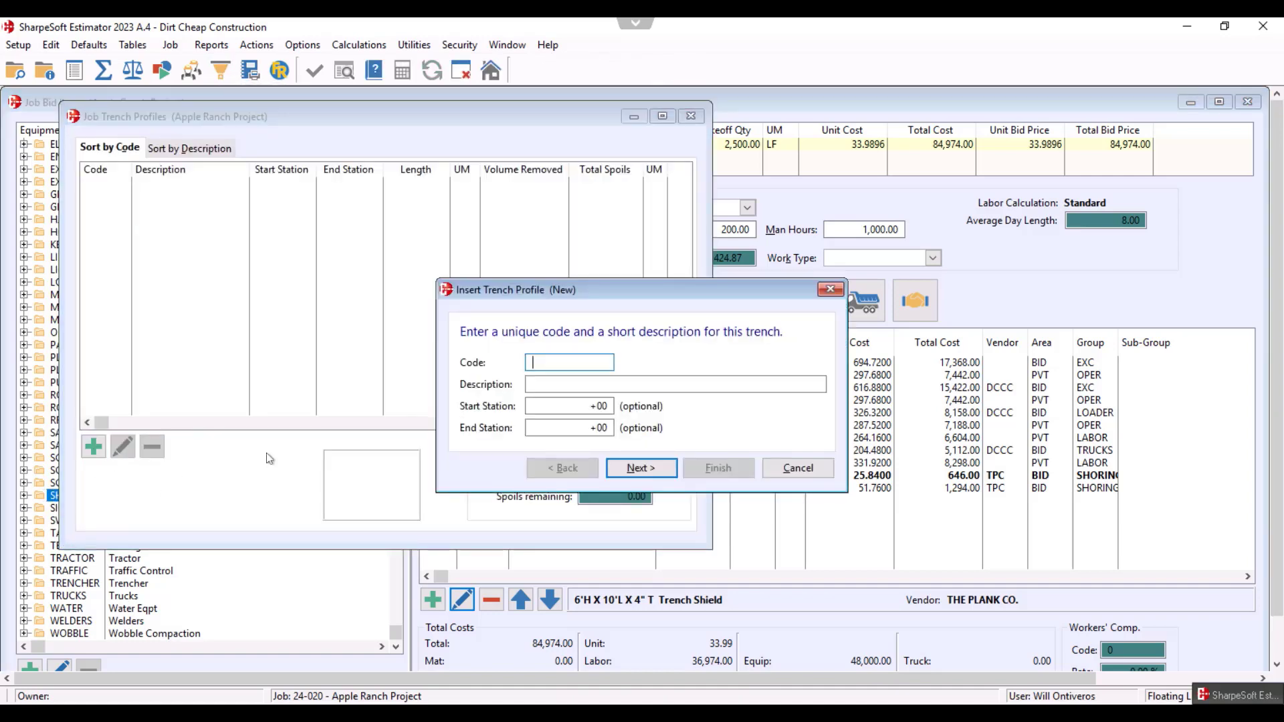
type("54SD")
key("Tab")
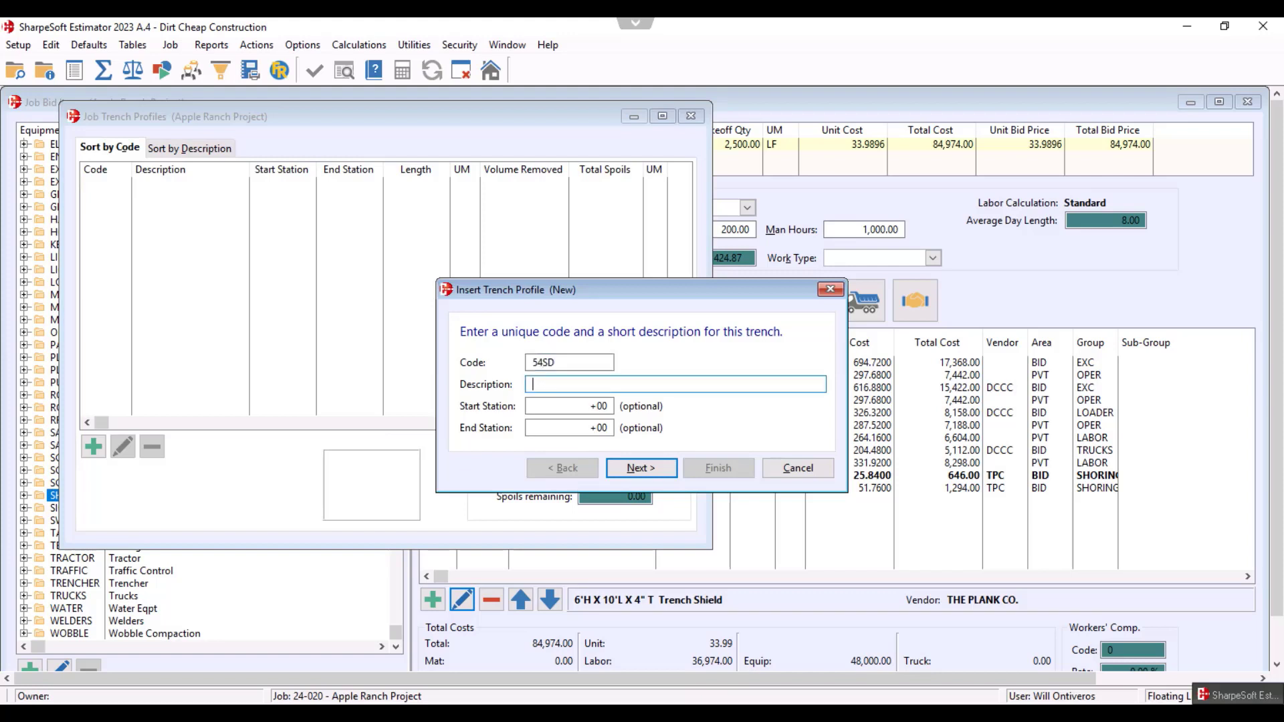
type("54\" STORM DRAIN")
left_click(650, 473)
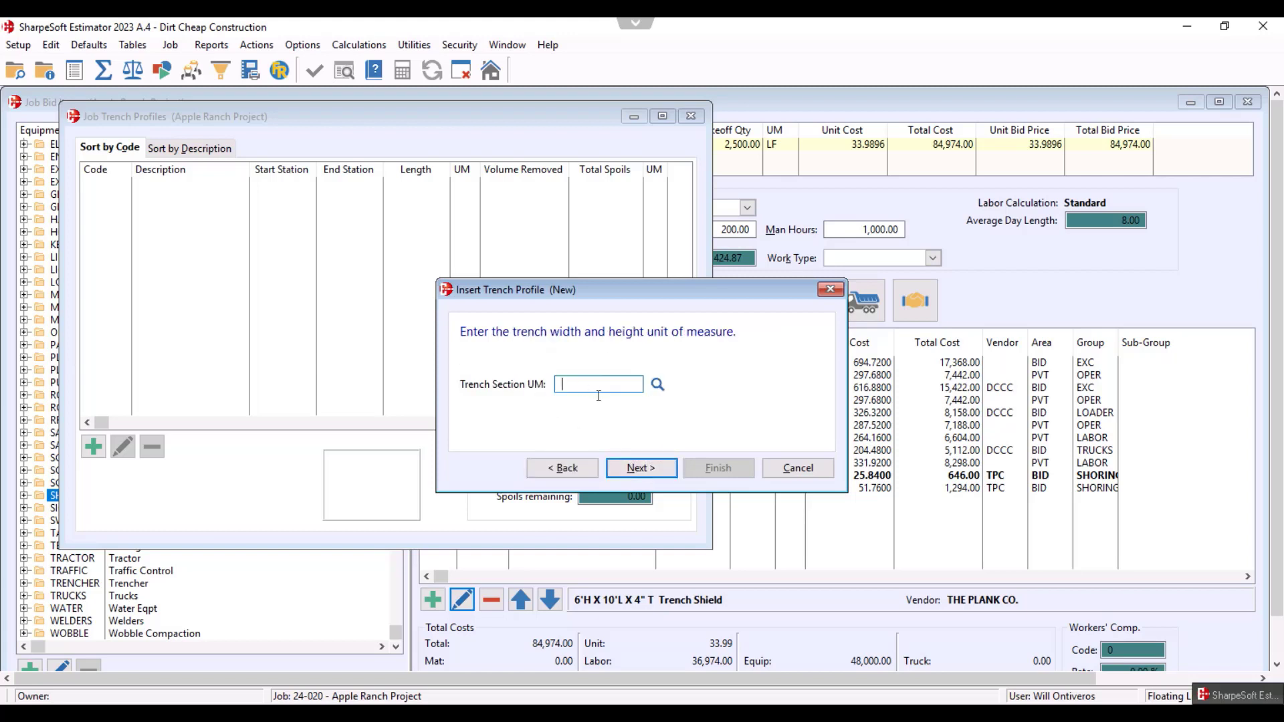
Set the trench profile's section unit to LF, length to 2500 LF and volume unit to CY, and create it.
type("LF")
left_click(652, 471)
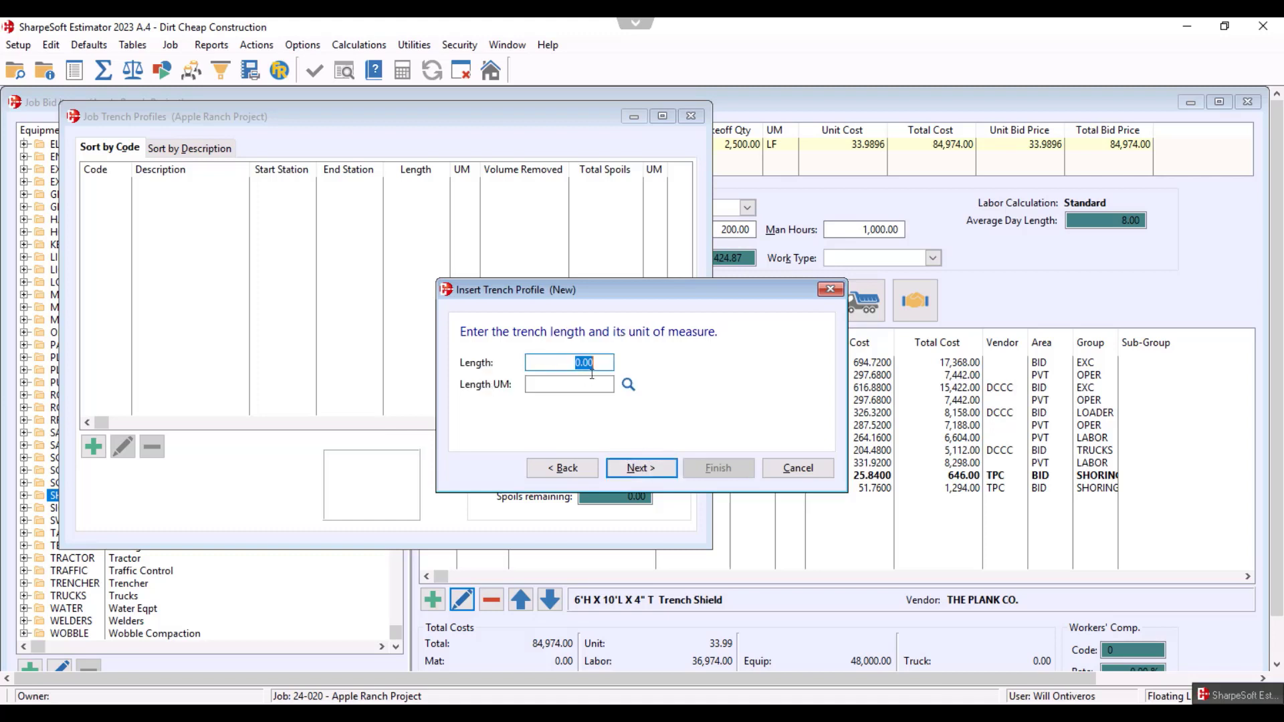
type("2500")
key("Tab")
type("LF")
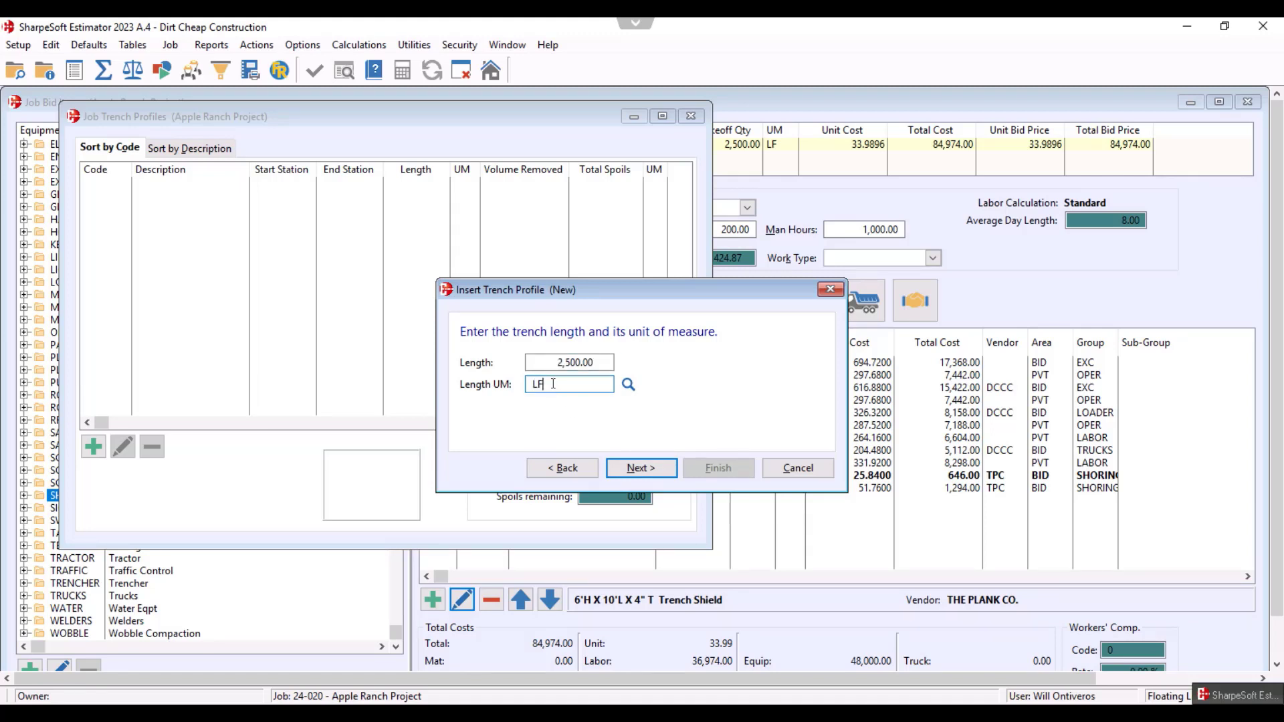
left_click(657, 471)
type("CY")
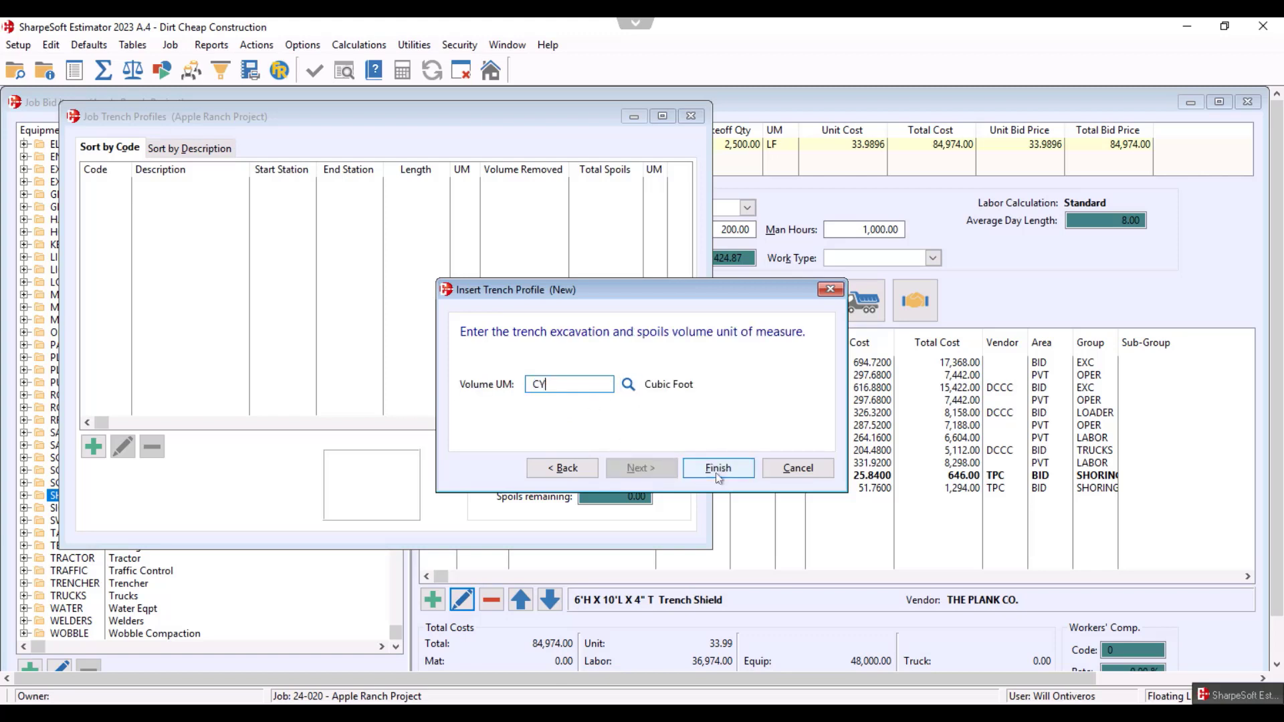
left_click(716, 468)
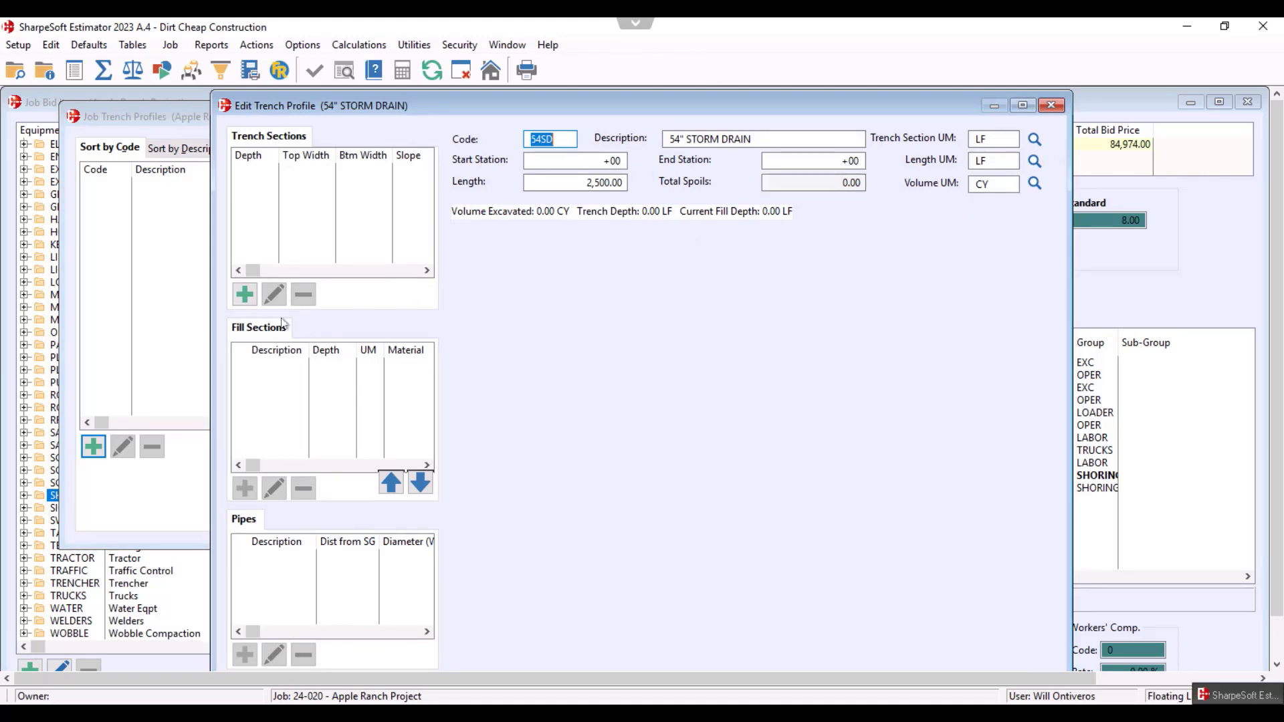
Add a vertical trench section with a depth of 11 LF and top and bottom widths of 6.2 LF.
left_click(247, 298)
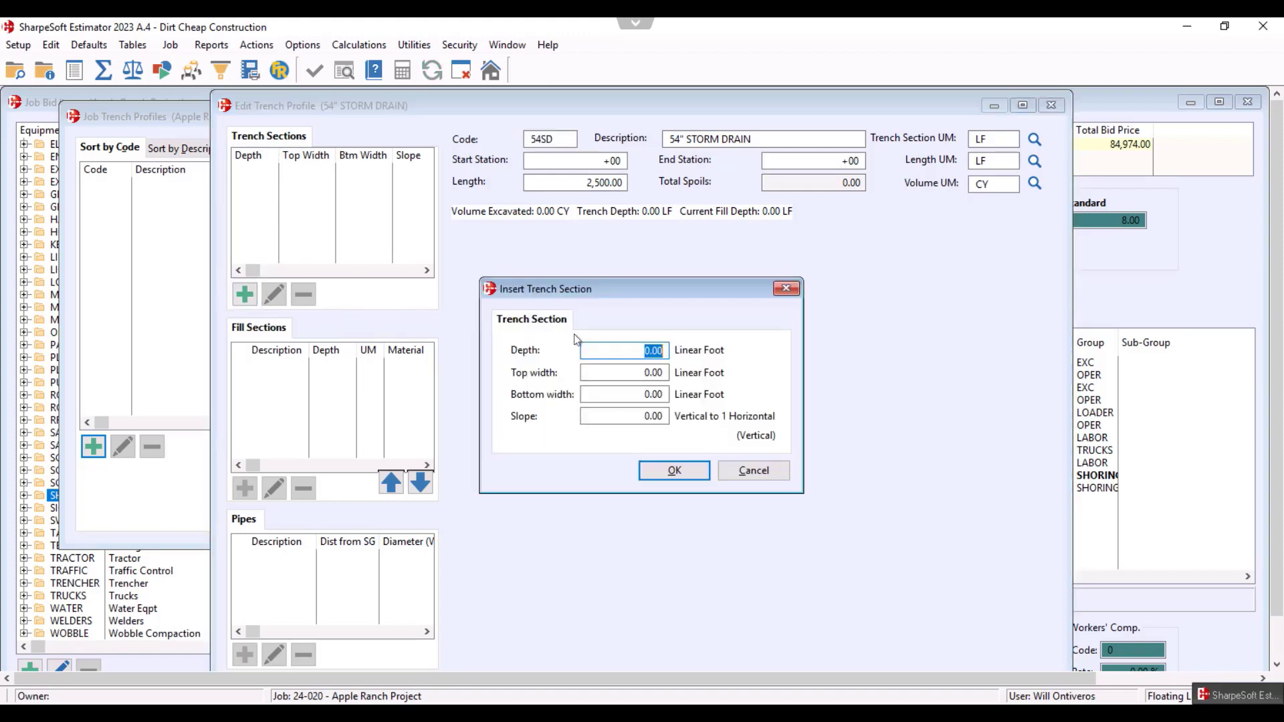
type("11")
key("Tab")
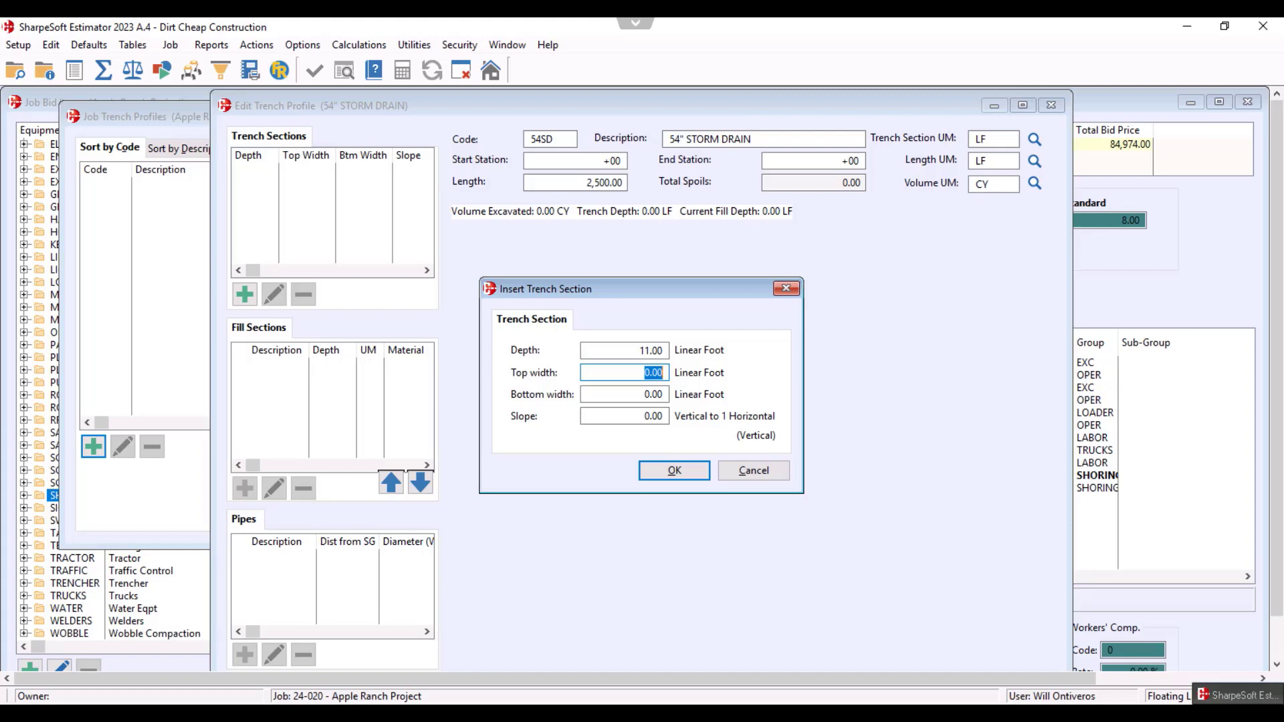
type("6.2")
key("Tab")
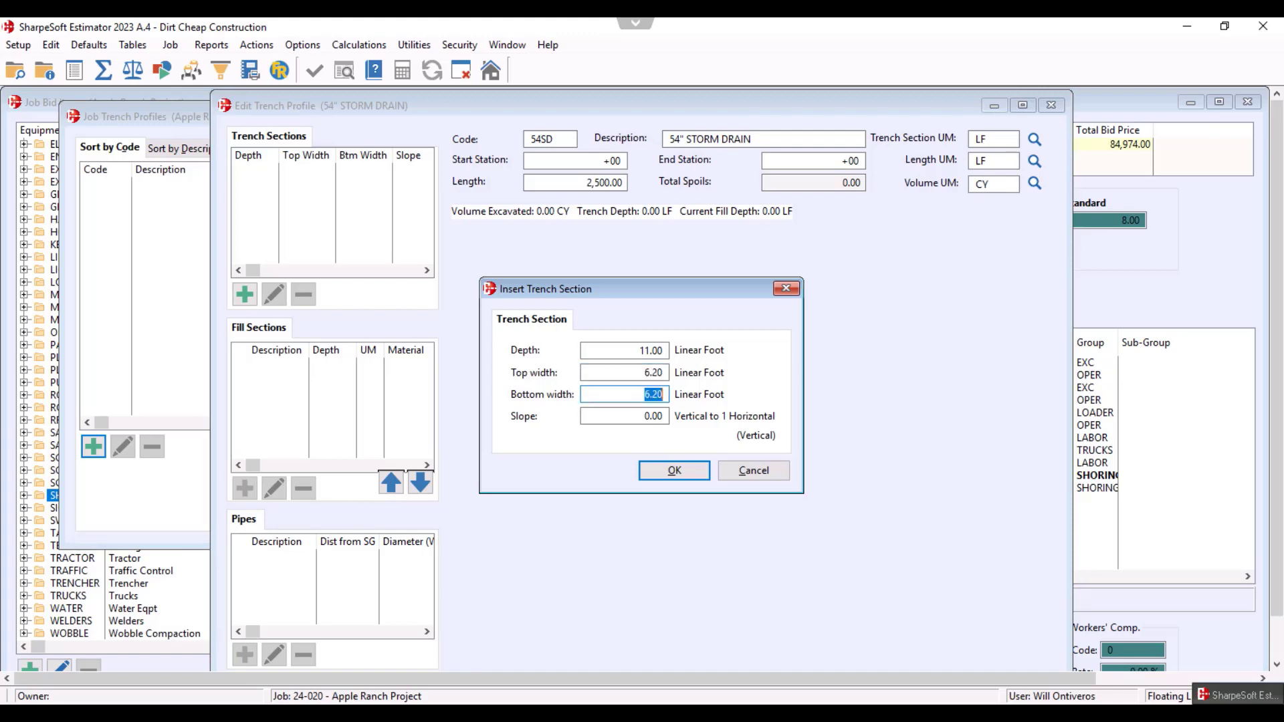
key("Tab")
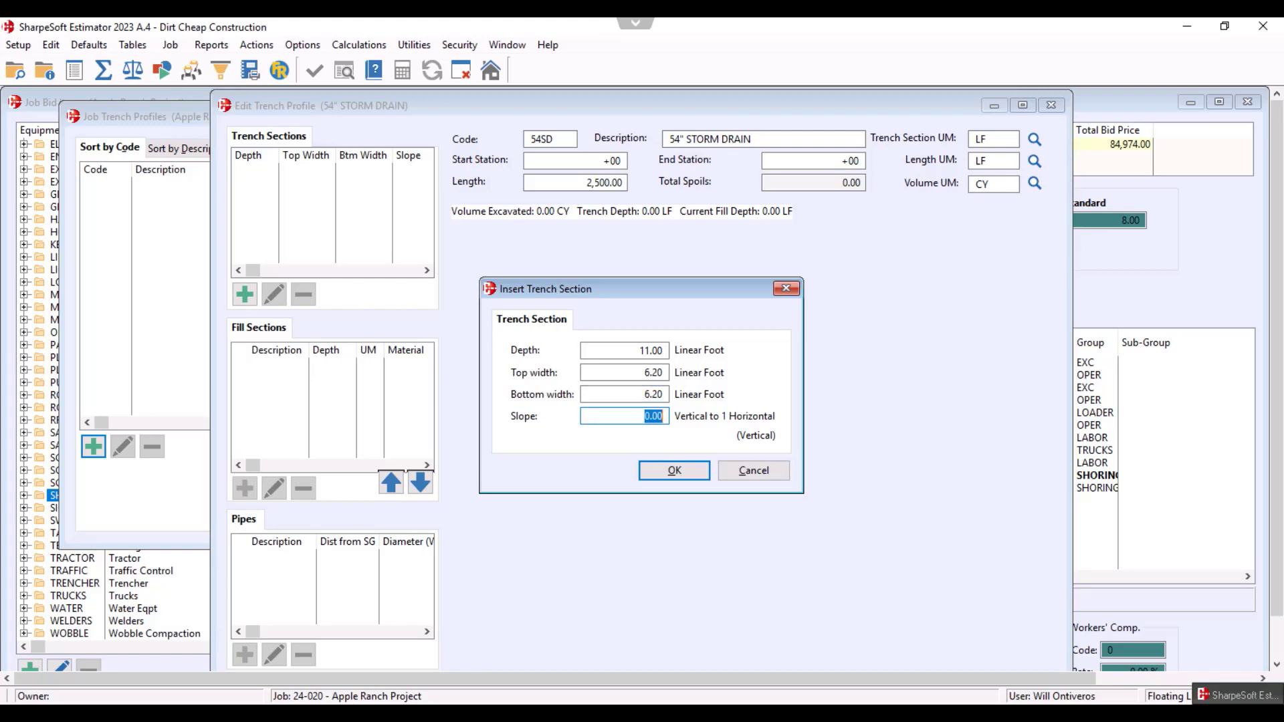
left_click(682, 466)
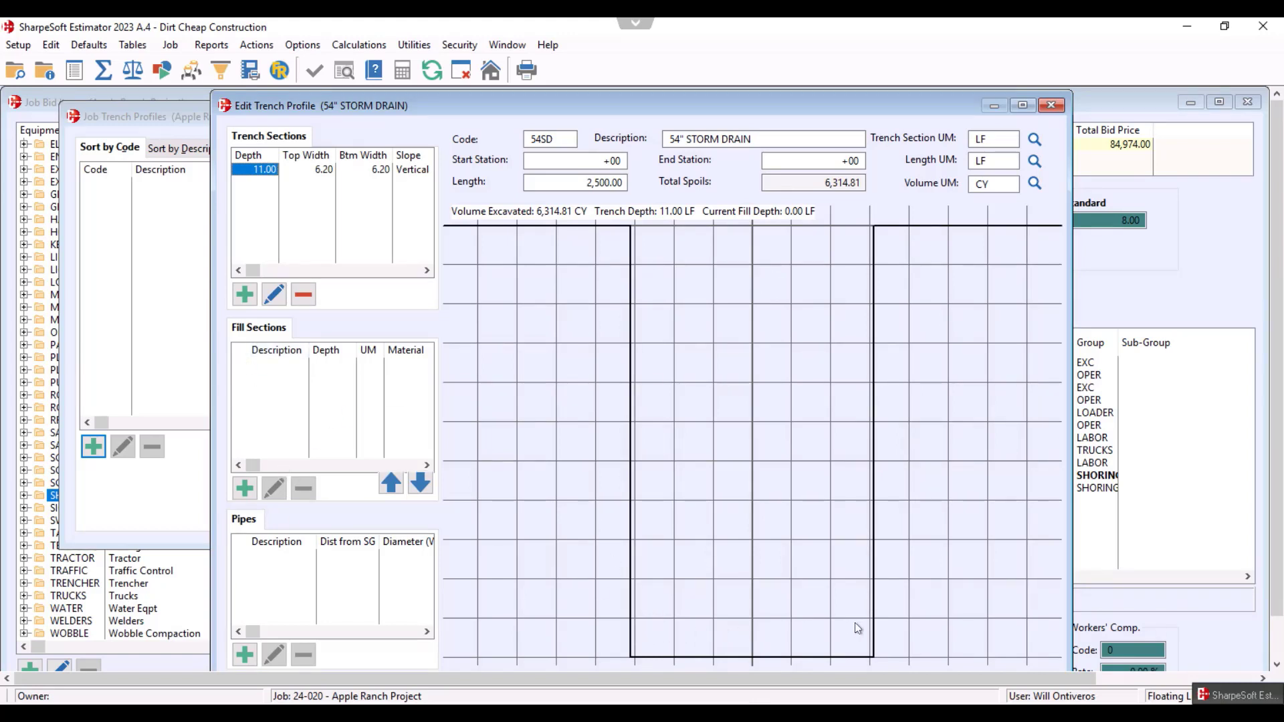
Start a fill section described as CRUSH ROCK and give it an orange fill color.
left_click(244, 488)
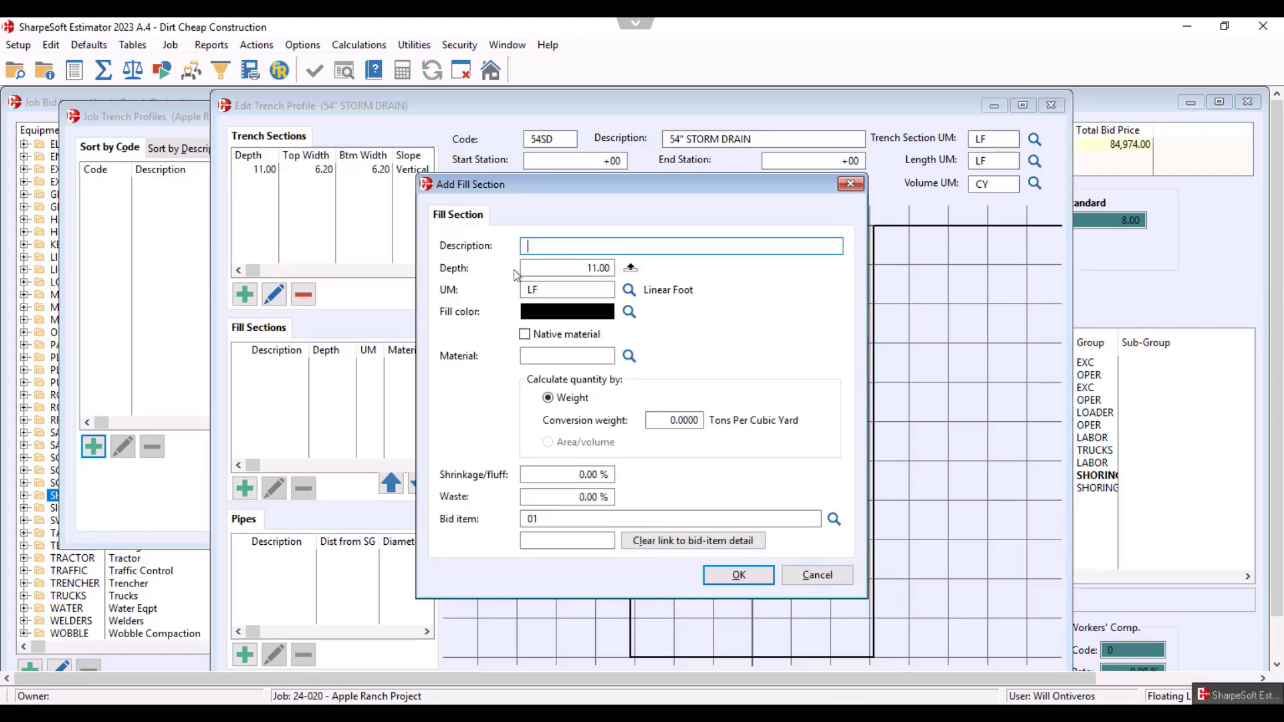
type("CRUSH ROCL")
key("Tab")
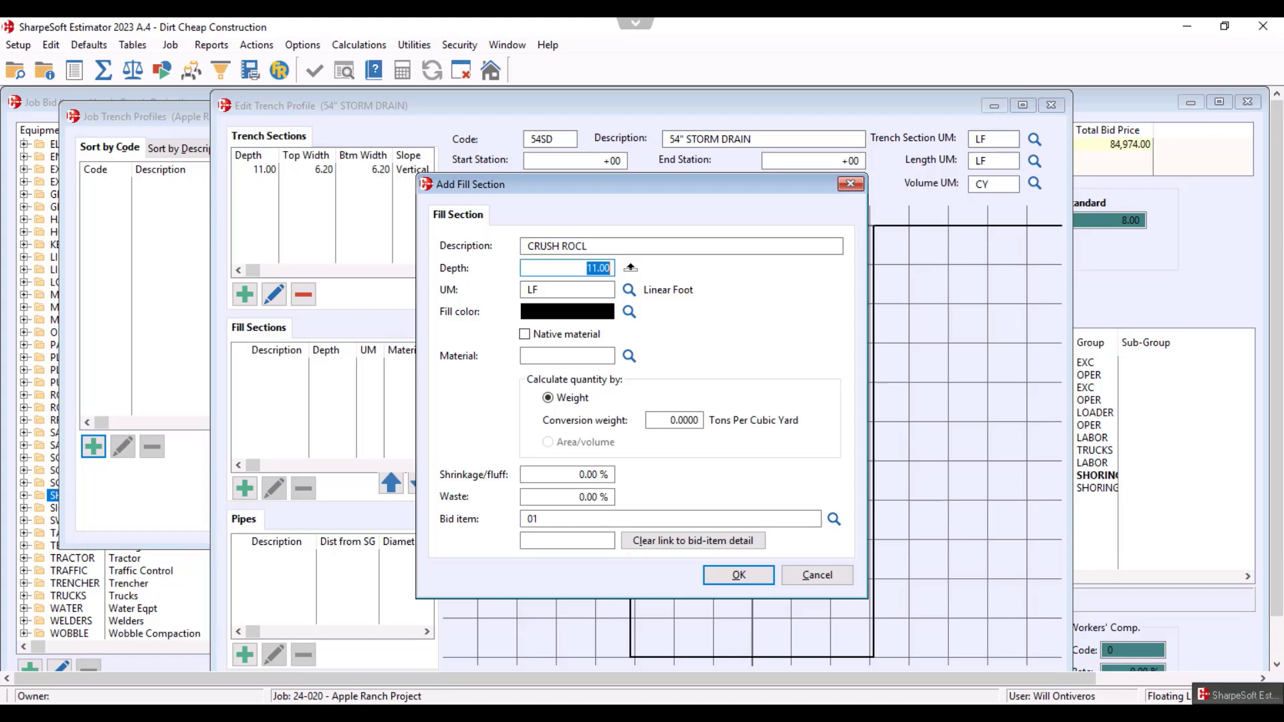
left_click(595, 247)
key("BackSpace")
type("K")
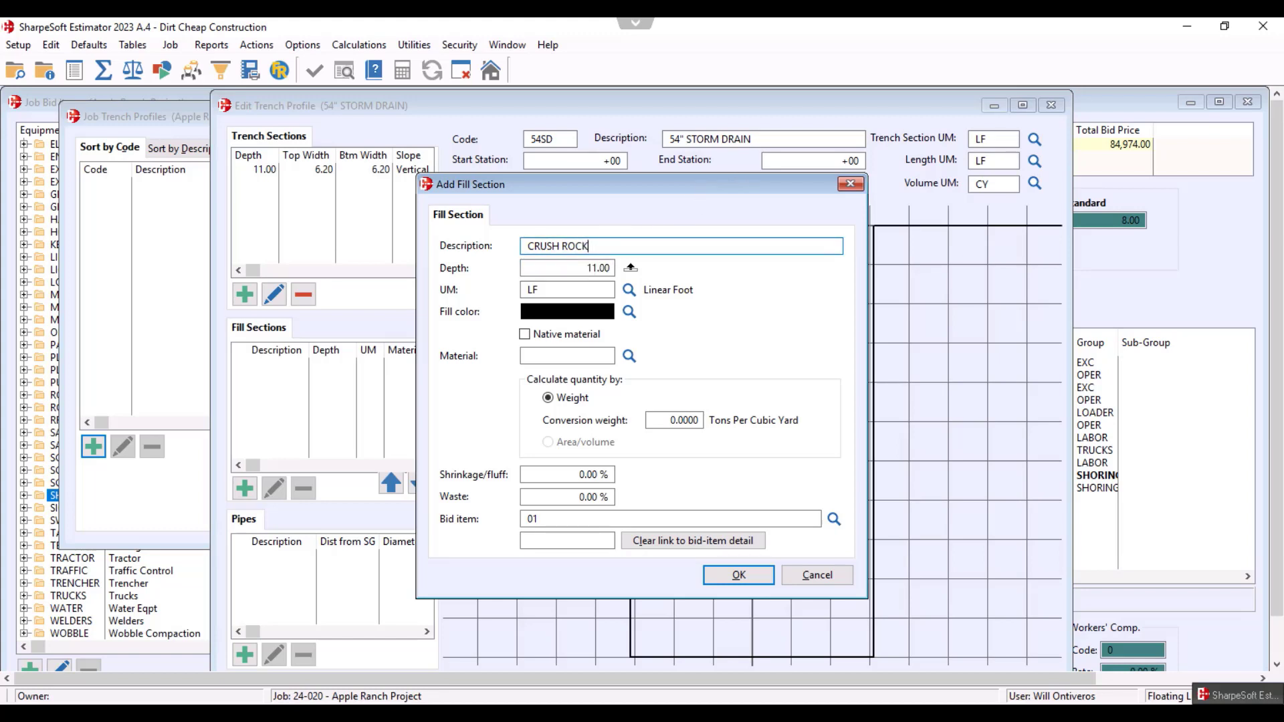
left_click(629, 312)
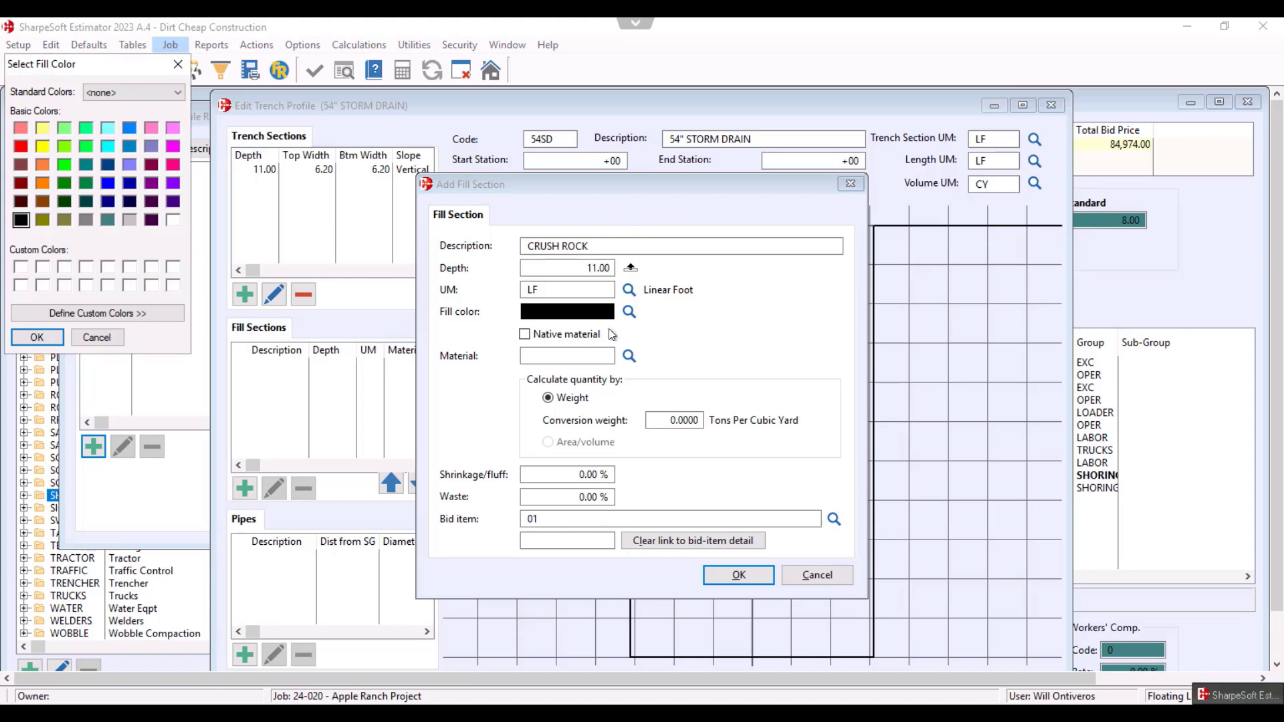
left_click(42, 186)
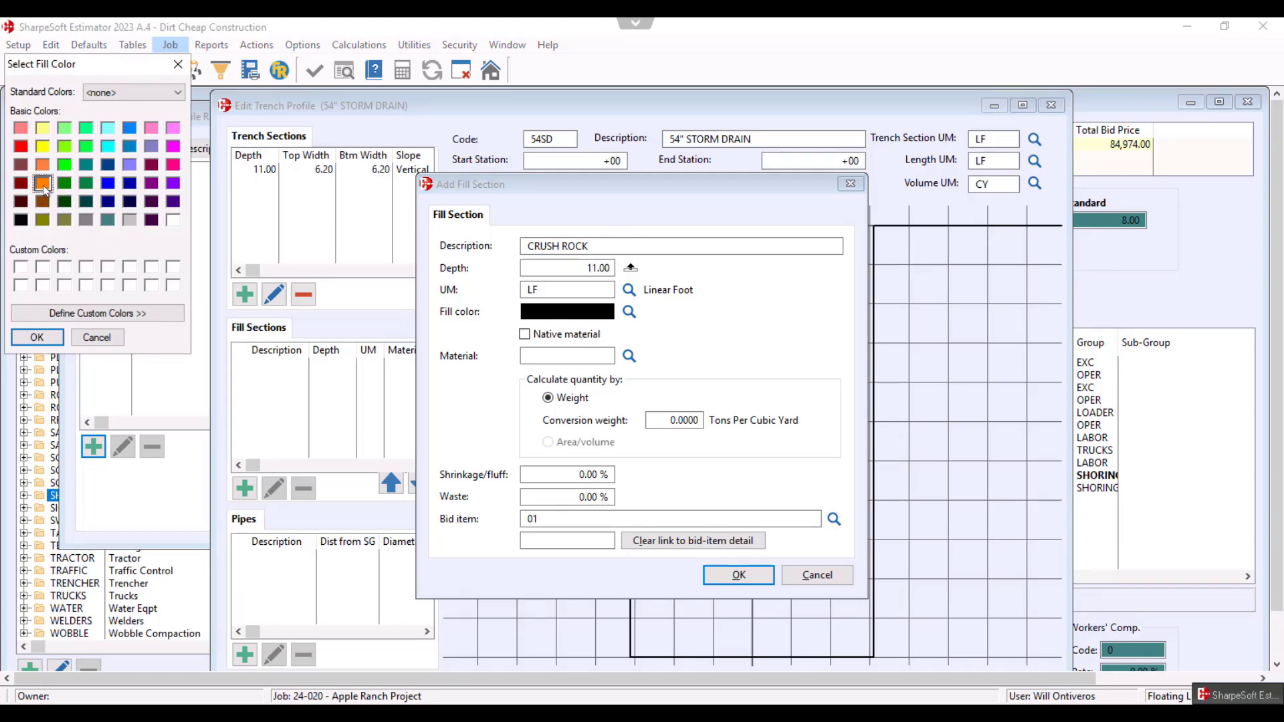
left_click(58, 333)
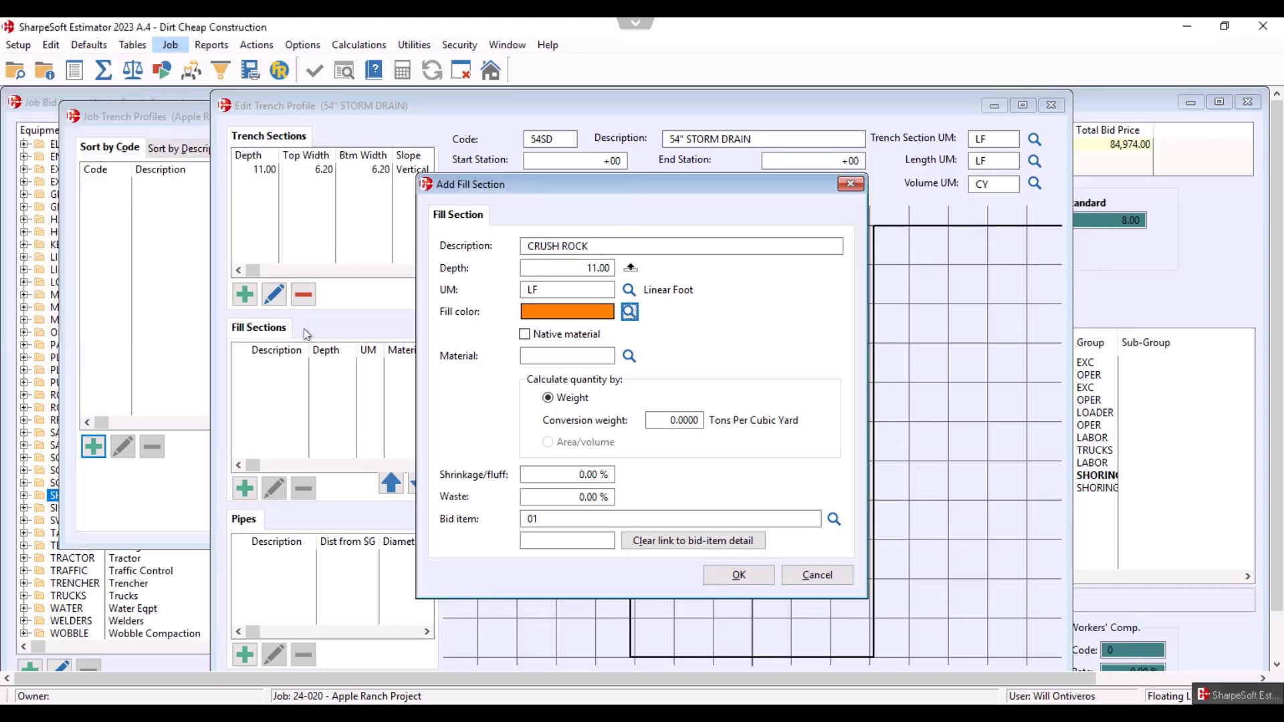
Assign the 3/4" Crushed Rock material from the Aggregates Rock sub-group to the fill section.
left_click(628, 356)
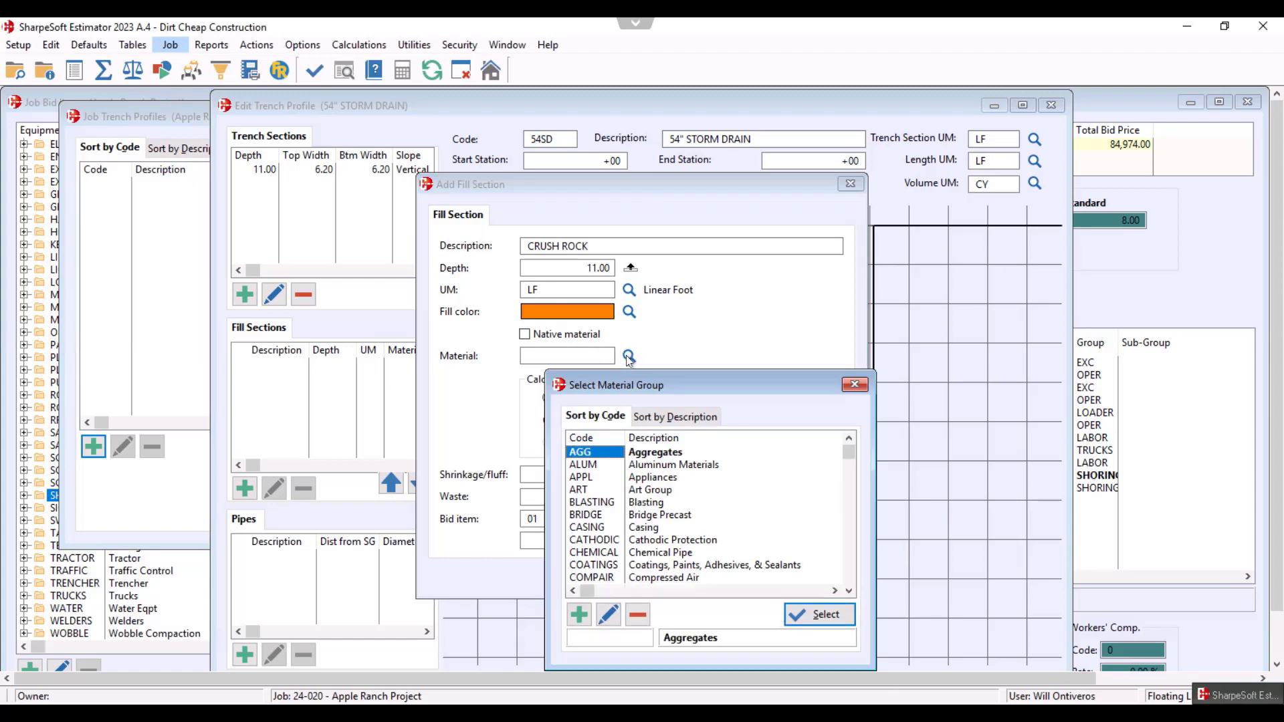
double_click(605, 454)
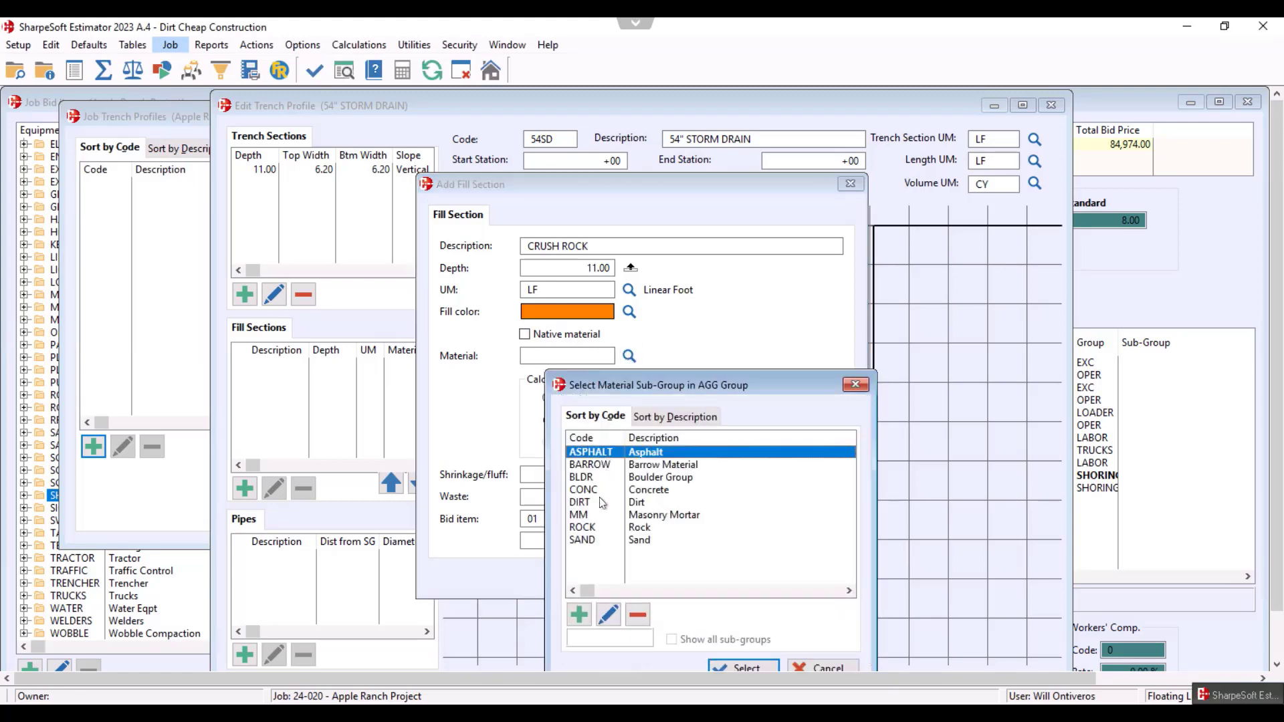
left_click(585, 528)
double_click(585, 528)
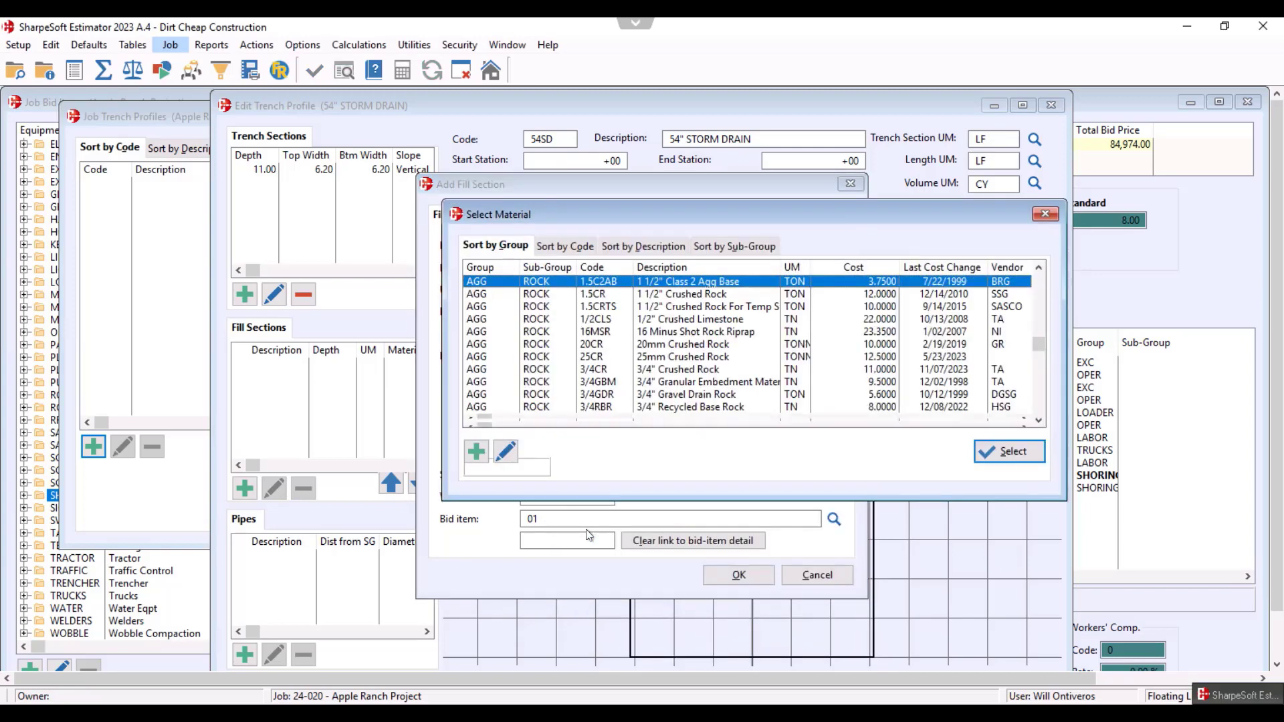
left_click(601, 373)
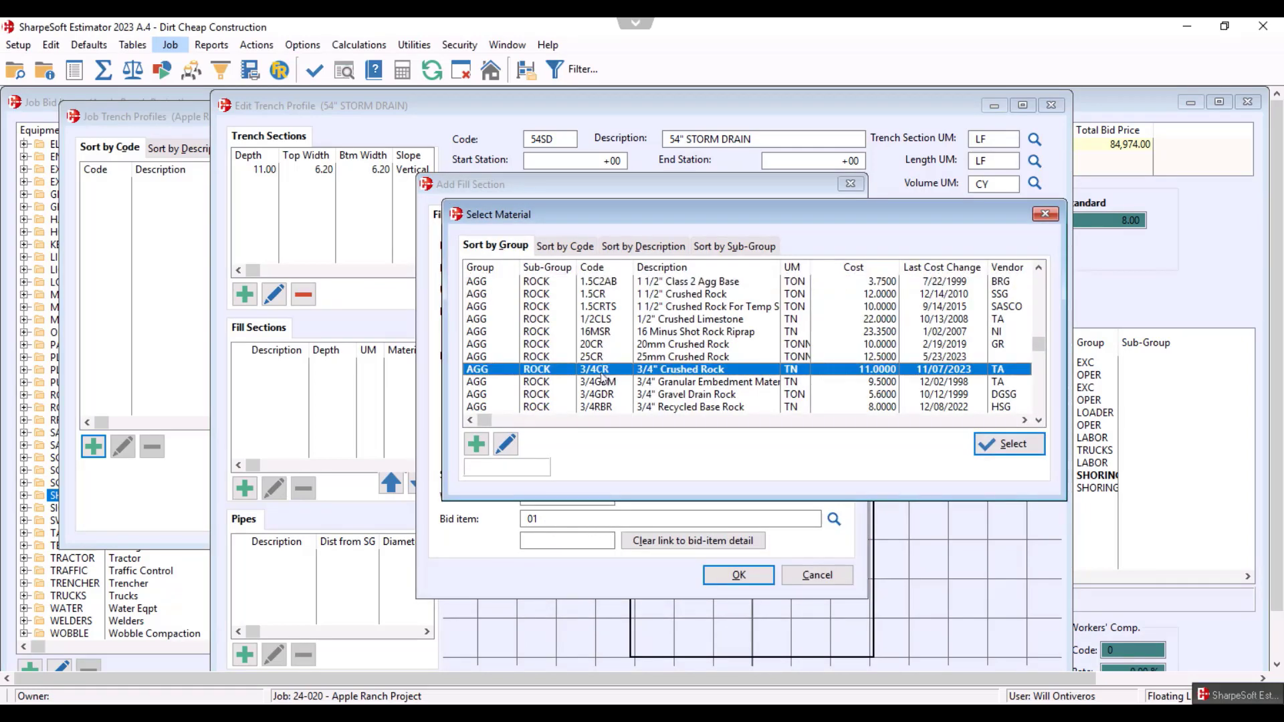
double_click(600, 376)
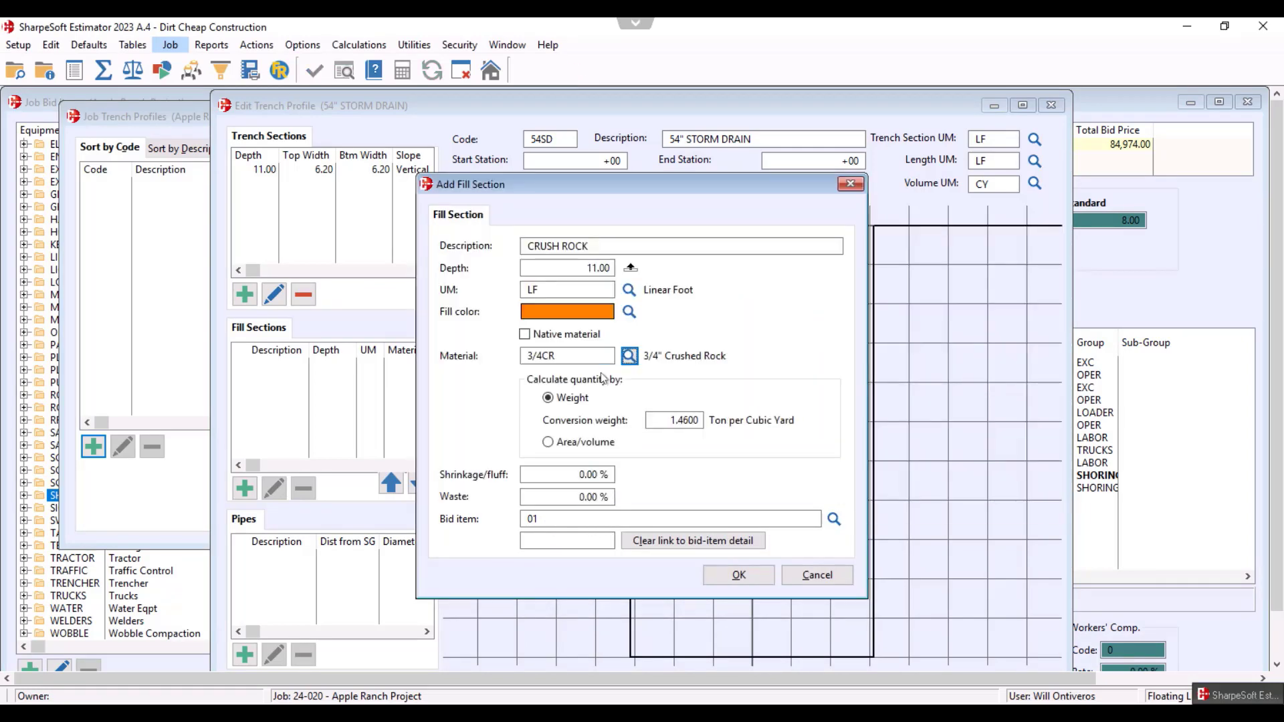
Link the fill section to bid item 01, 54" RCP, and add it with the Canyon Creek Construction vendor price.
left_click(836, 521)
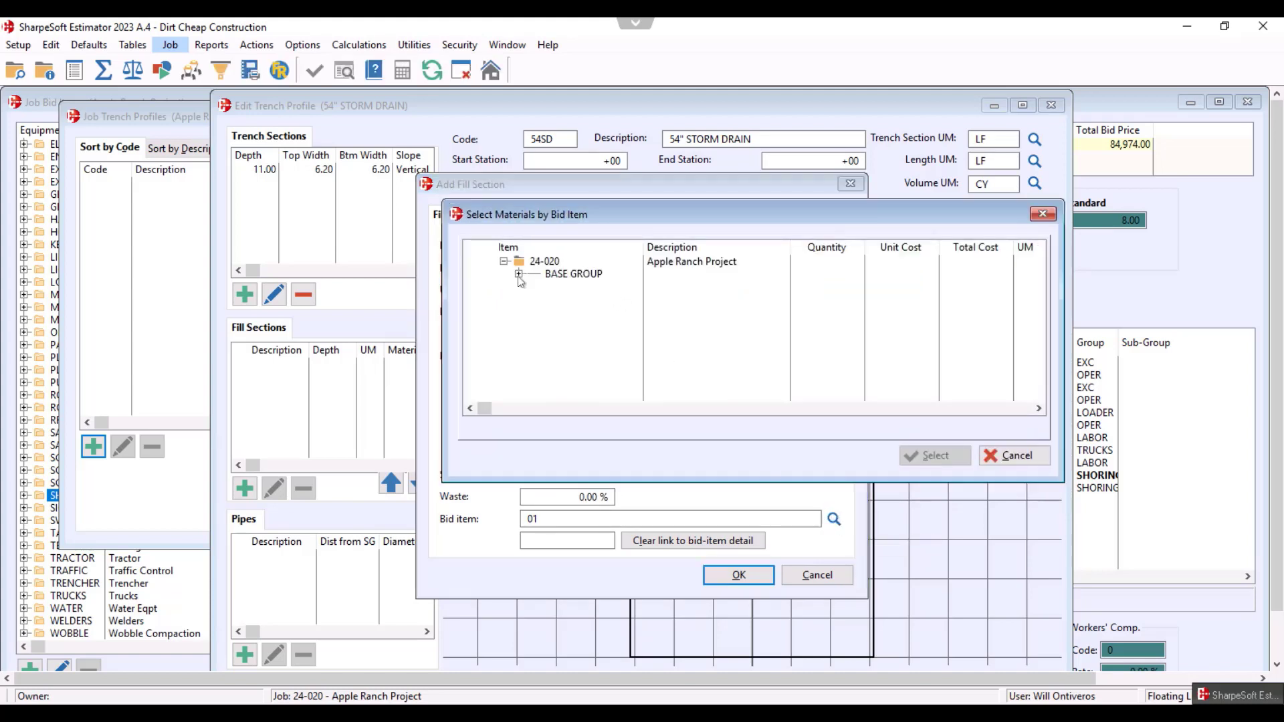
left_click(518, 276)
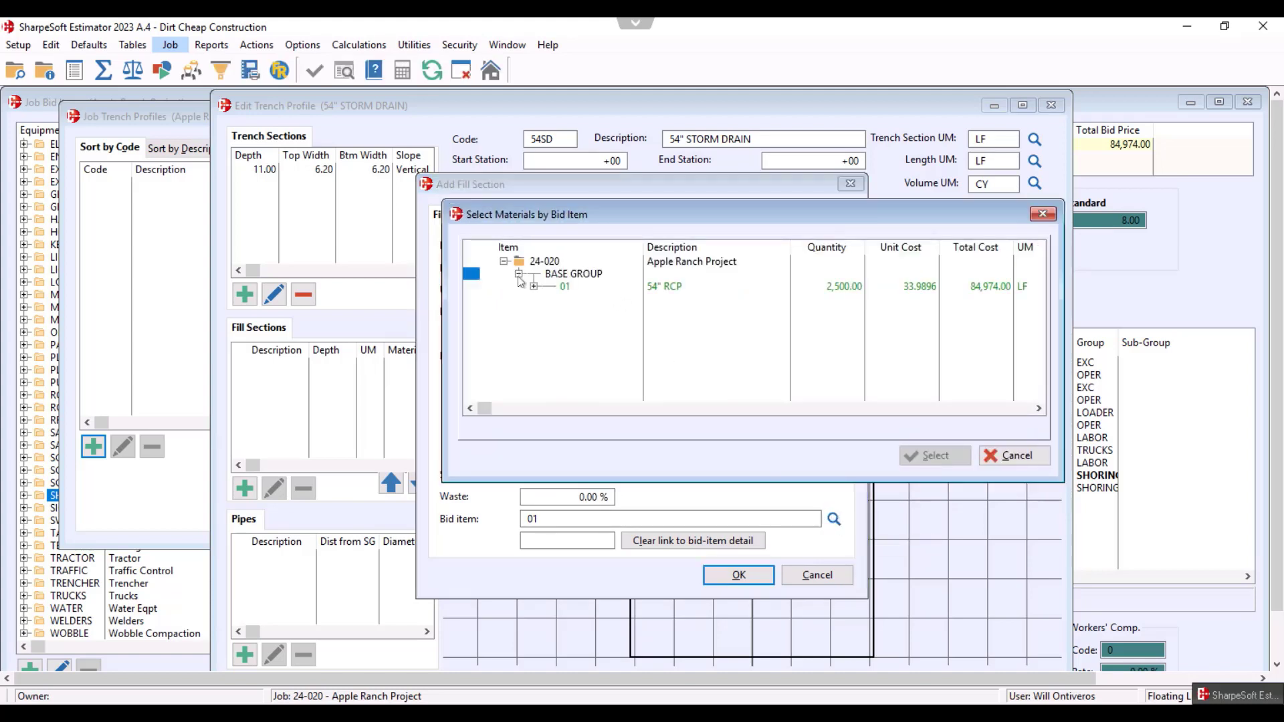
left_click(658, 292)
left_click(930, 457)
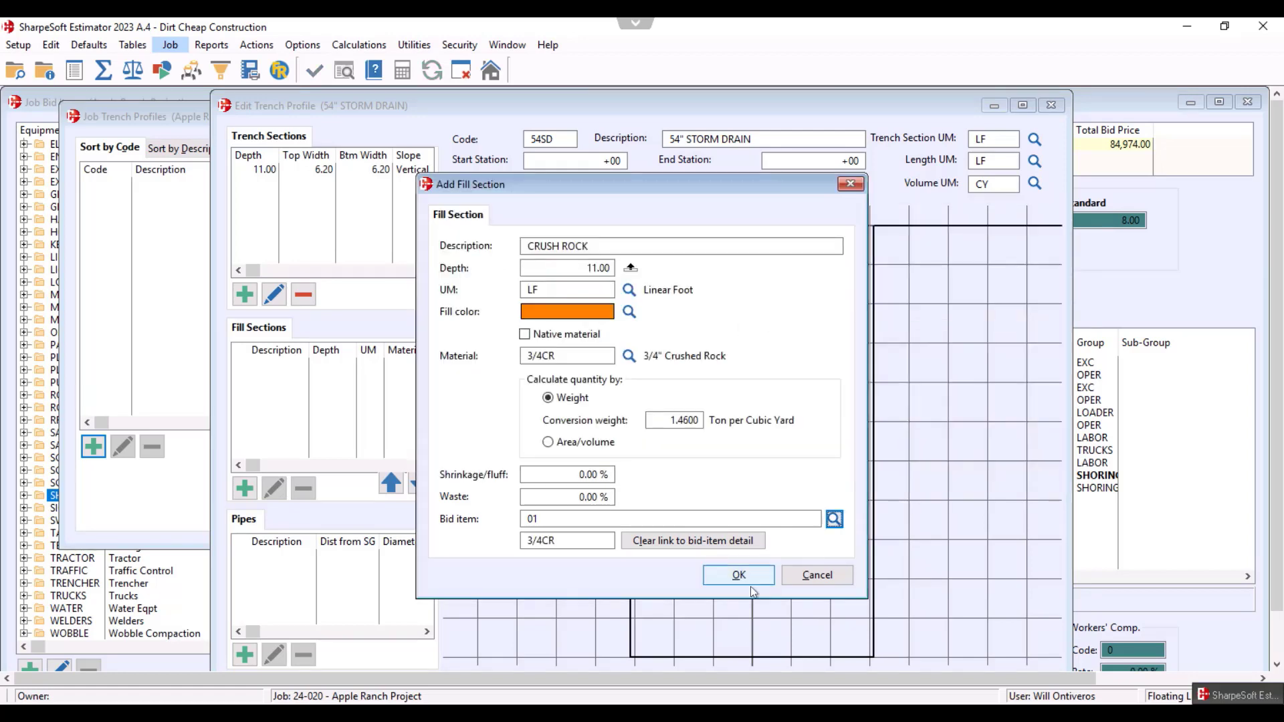
left_click(742, 577)
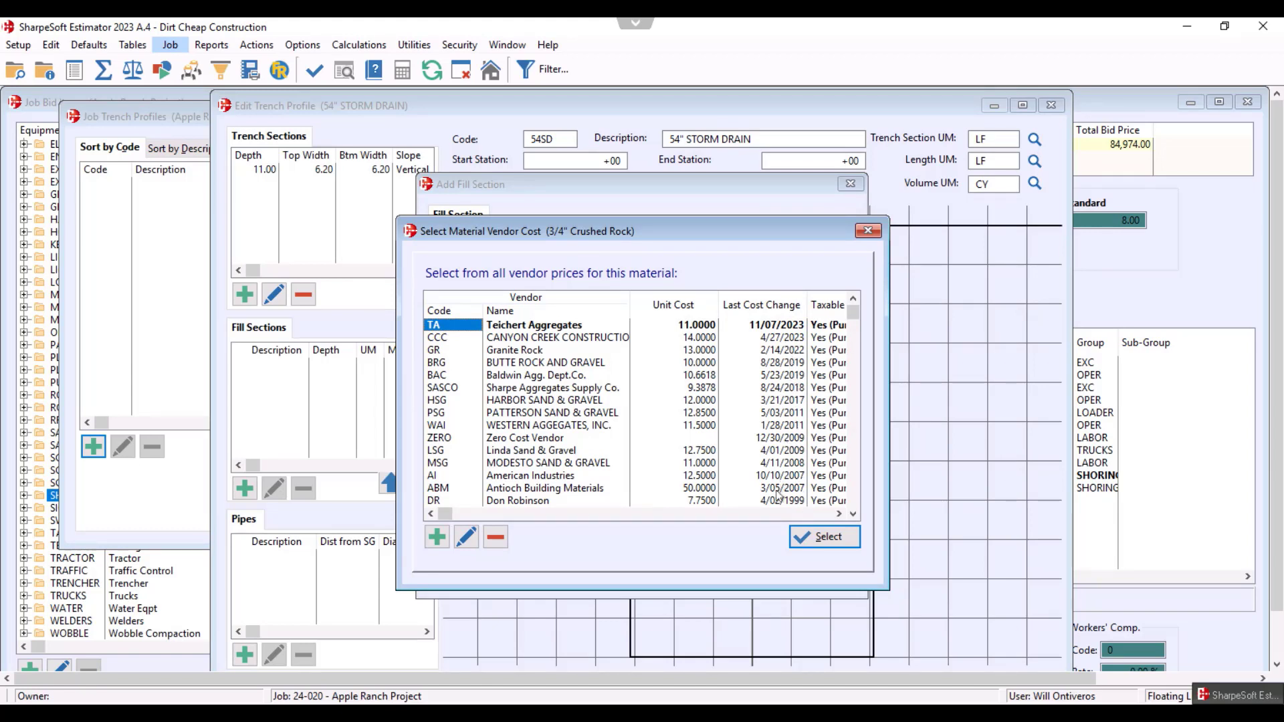
double_click(519, 339)
key("Return")
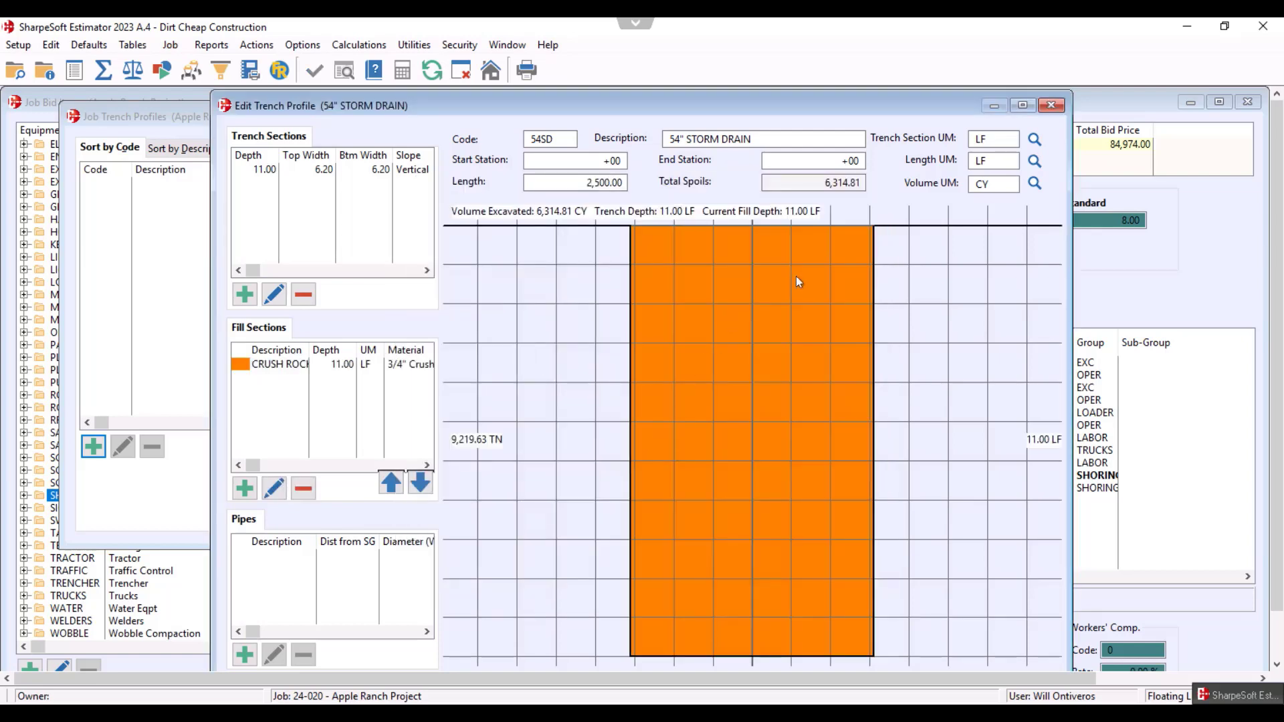
Set the CRUSH ROCK fill section's depth to 5.5 LF and its waste to 5%.
left_click(300, 373)
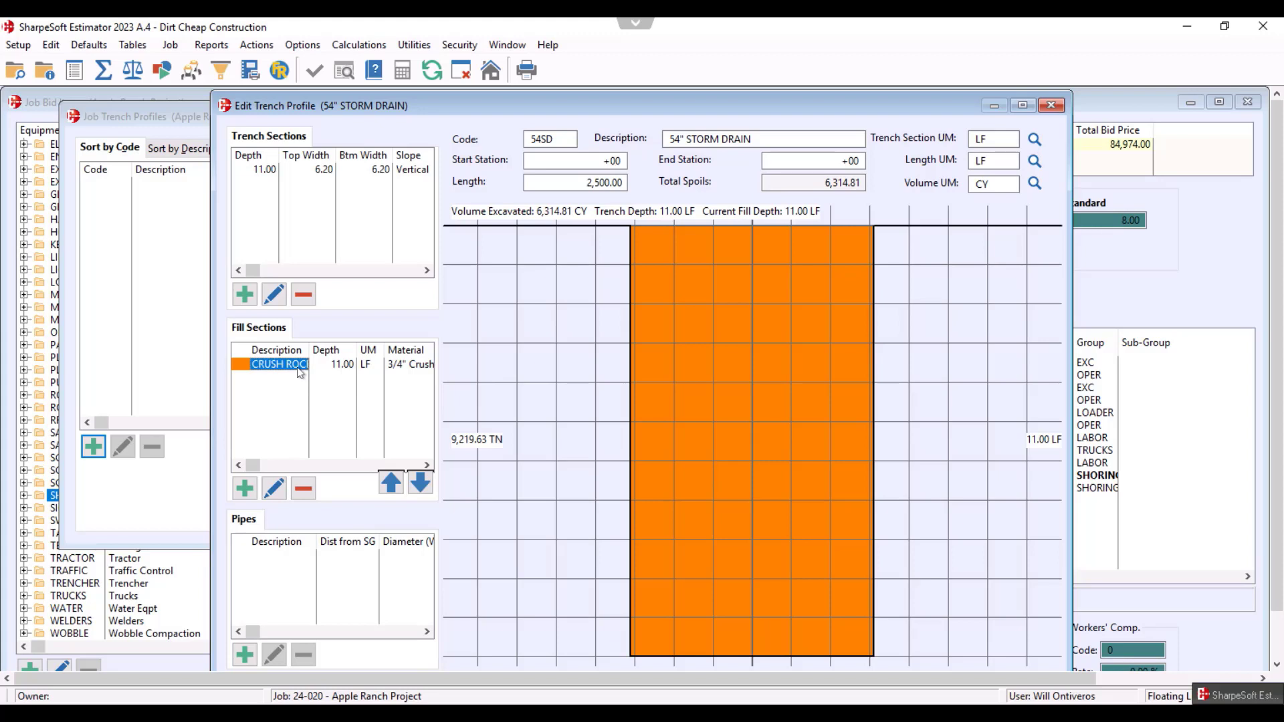
double_click(300, 367)
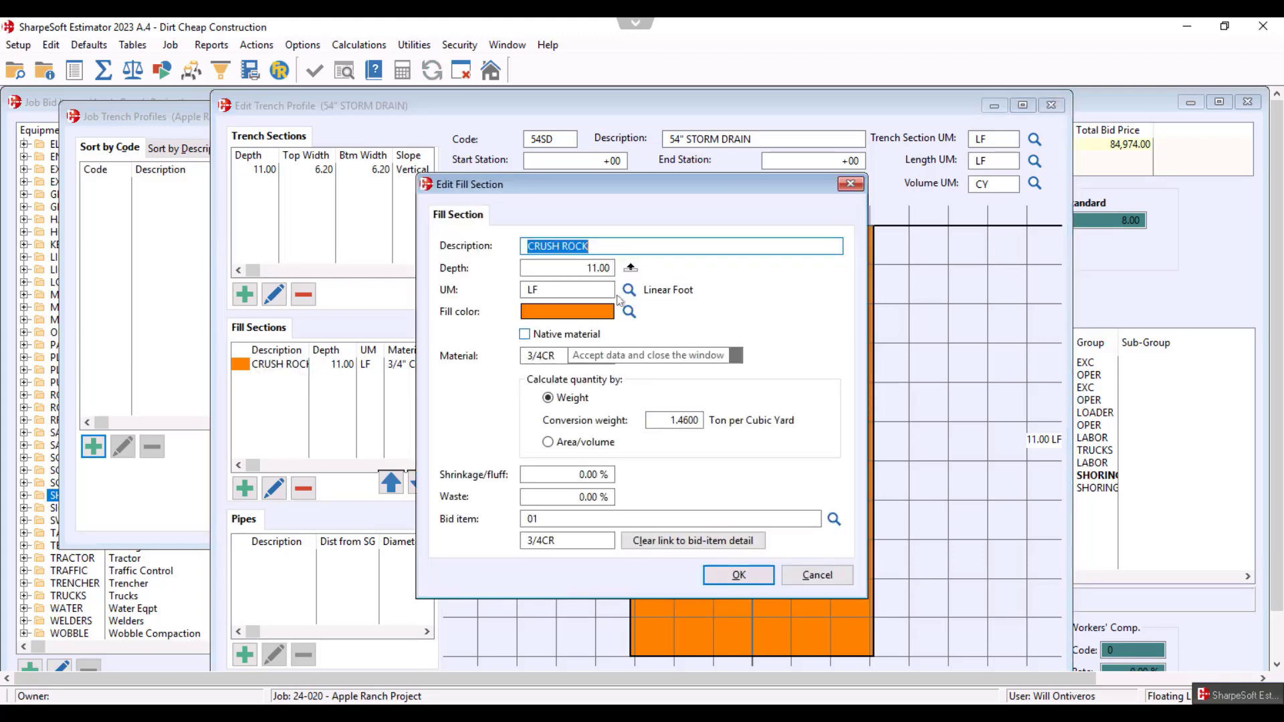
left_click(631, 268)
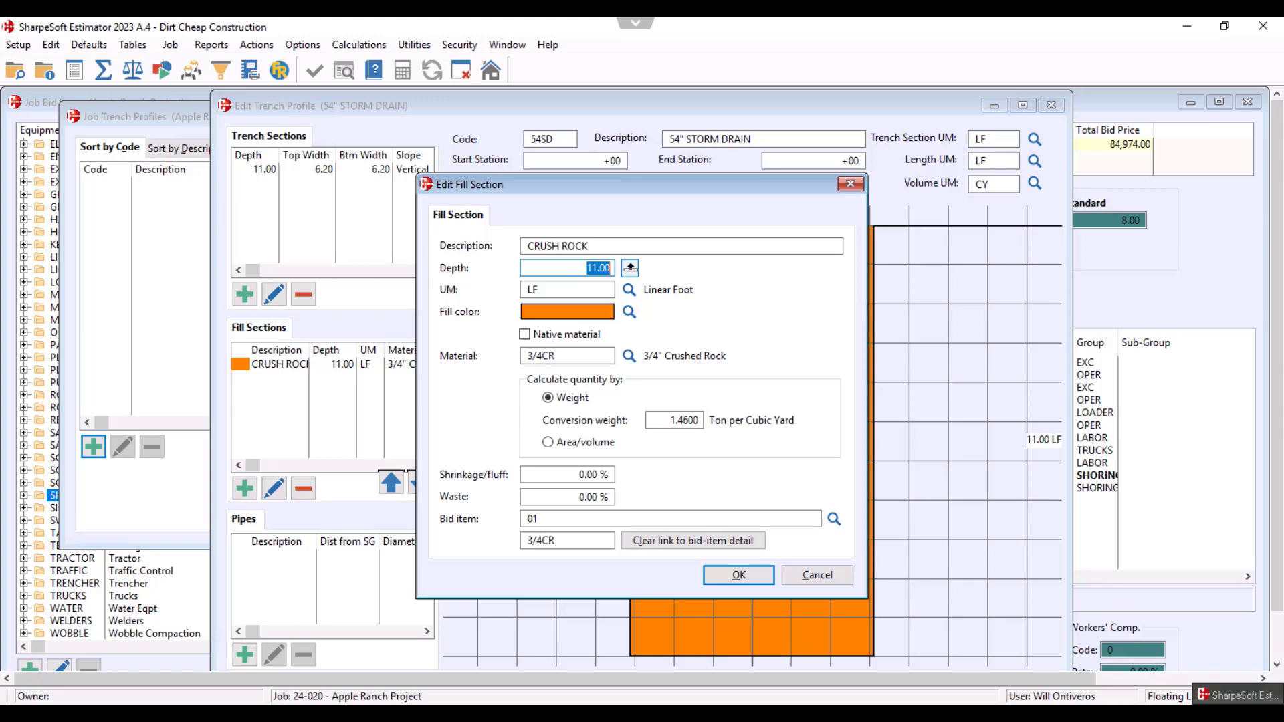
type("5.5")
key("Tab")
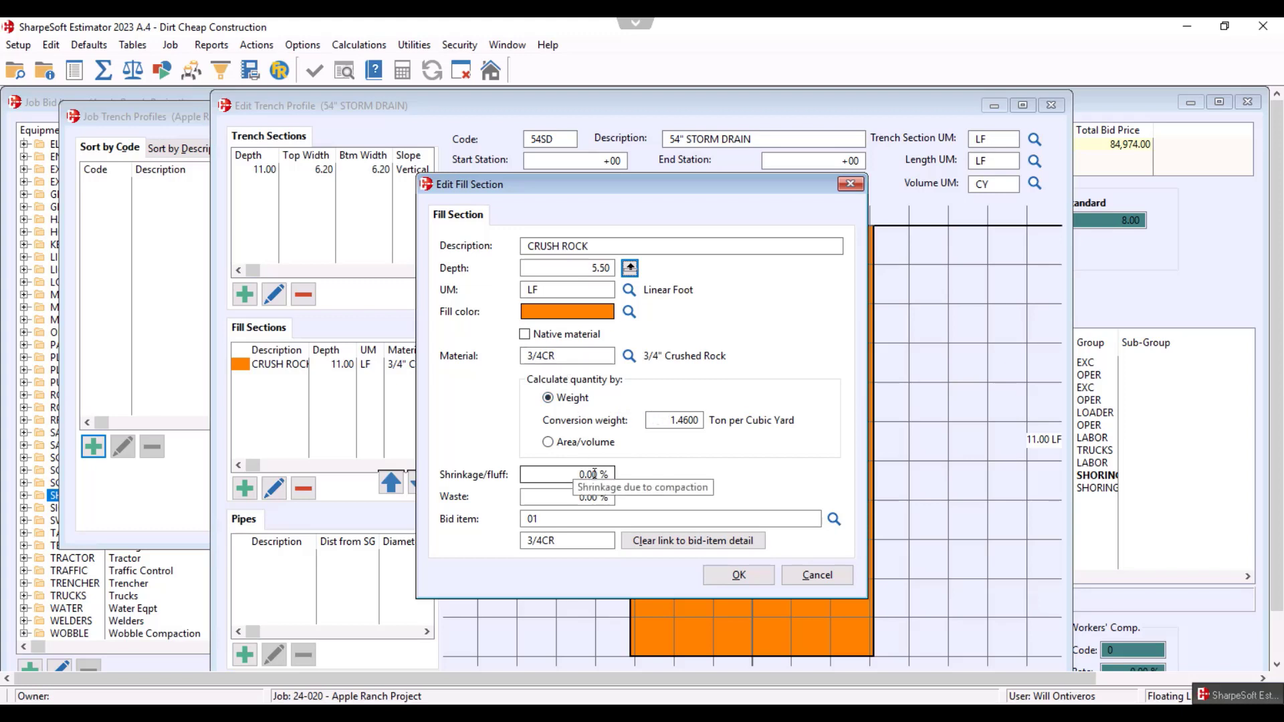
left_click(609, 498)
type("5")
key("Tab")
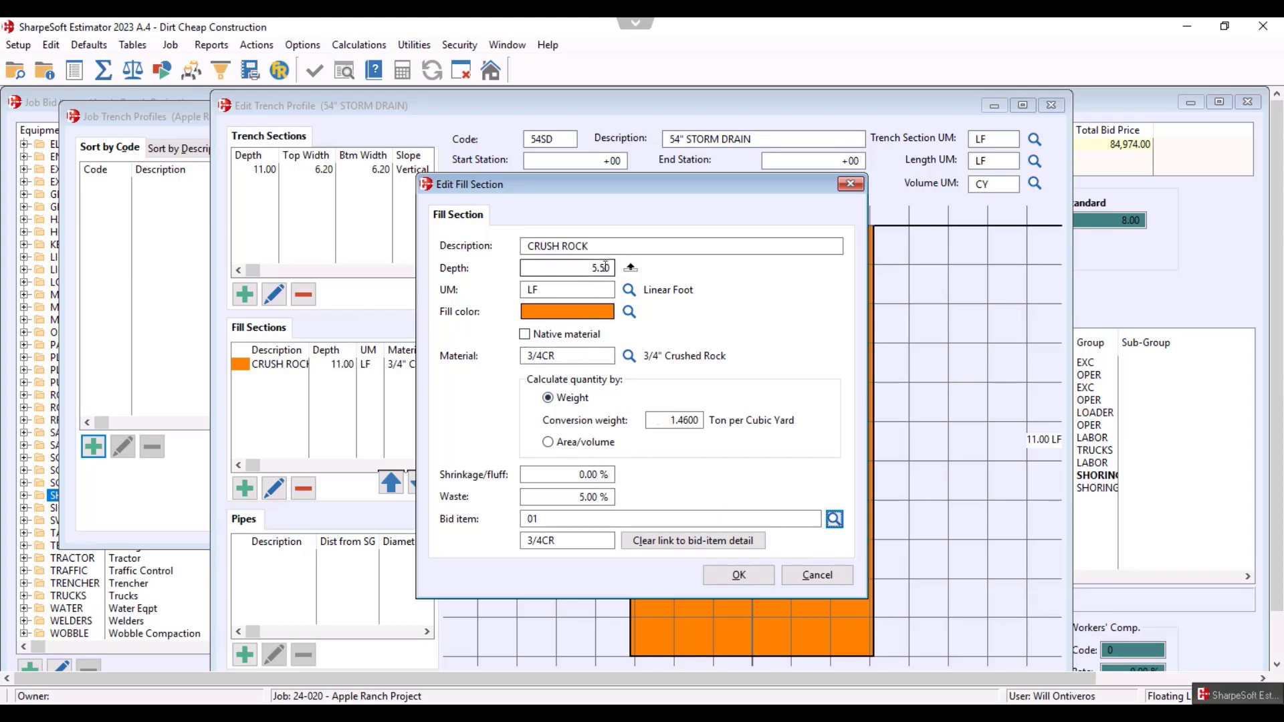
left_click(735, 575)
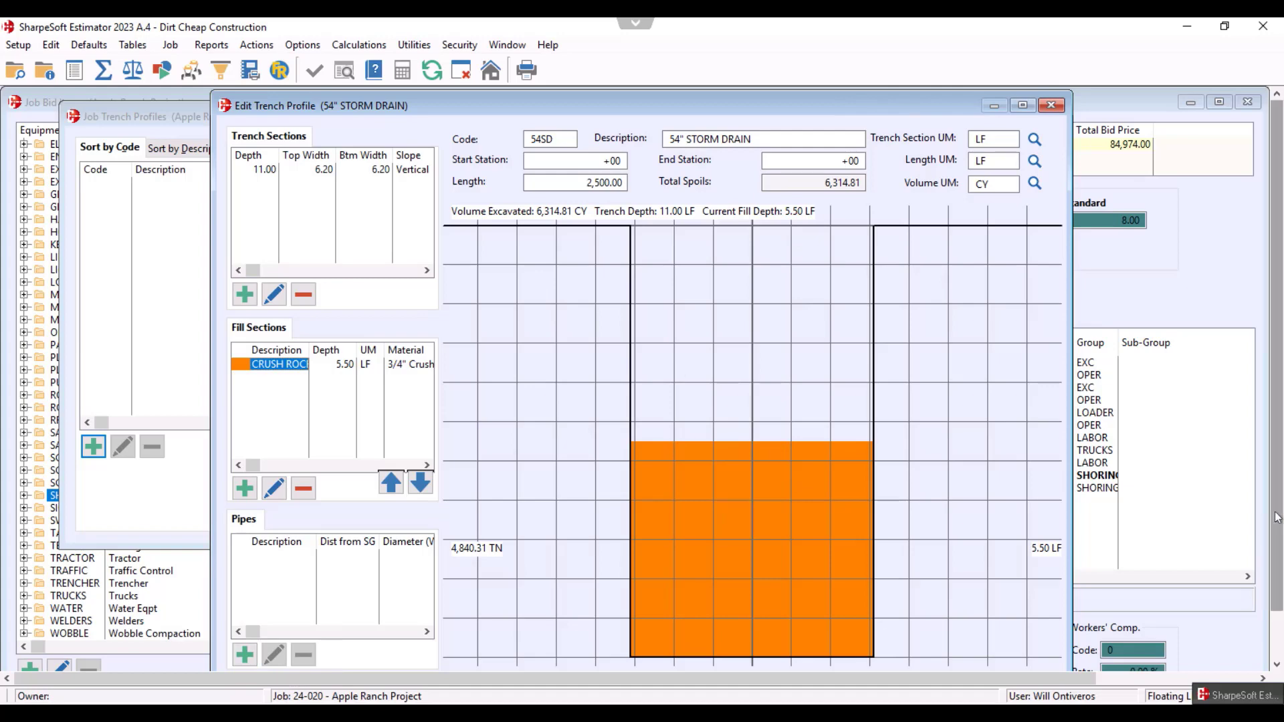
Save the 54" STORM DRAIN trench profile and return to the 54" RCP bid item's cost details.
scroll(1061, 667, "down", 2)
left_click(1025, 637)
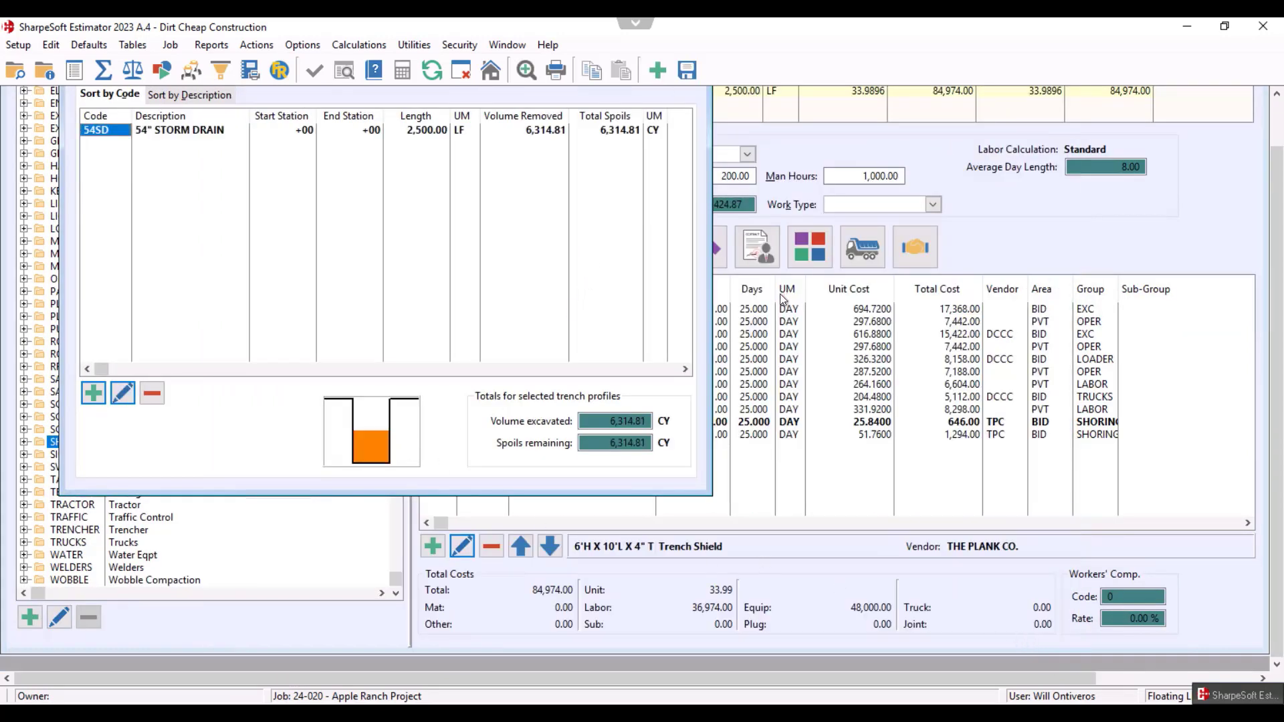
key("Return")
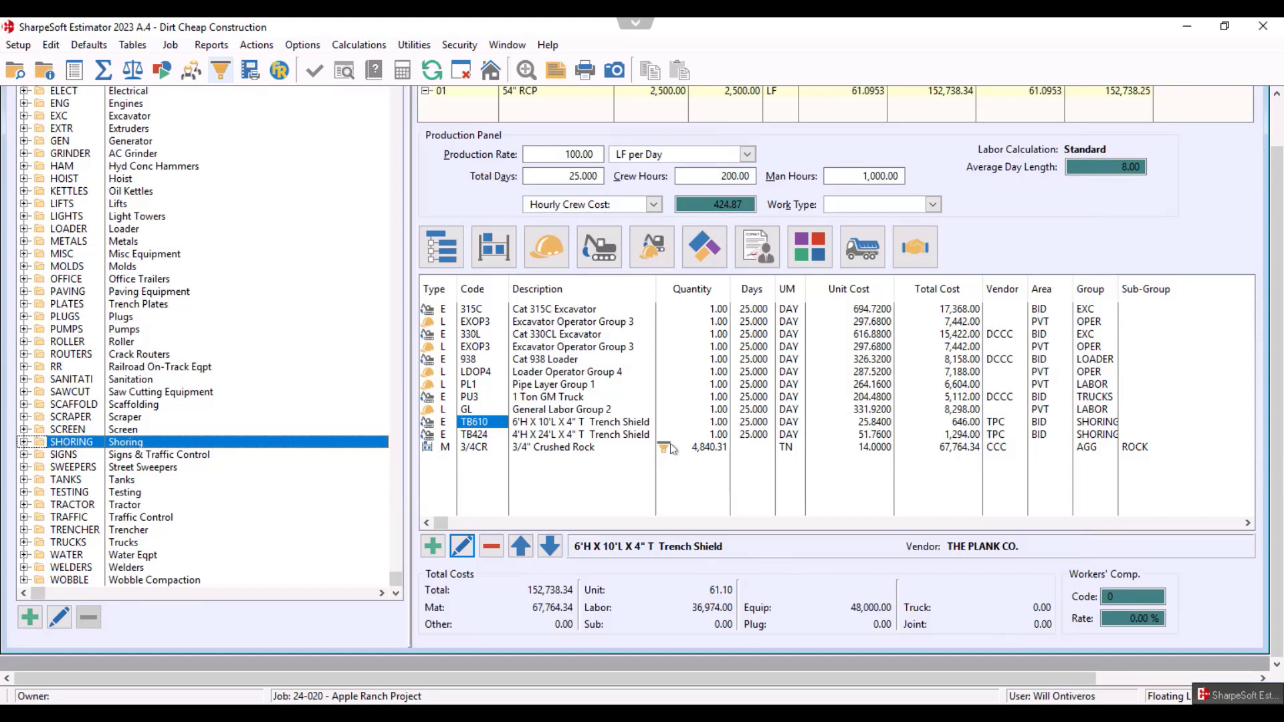
mouse_move(672, 446)
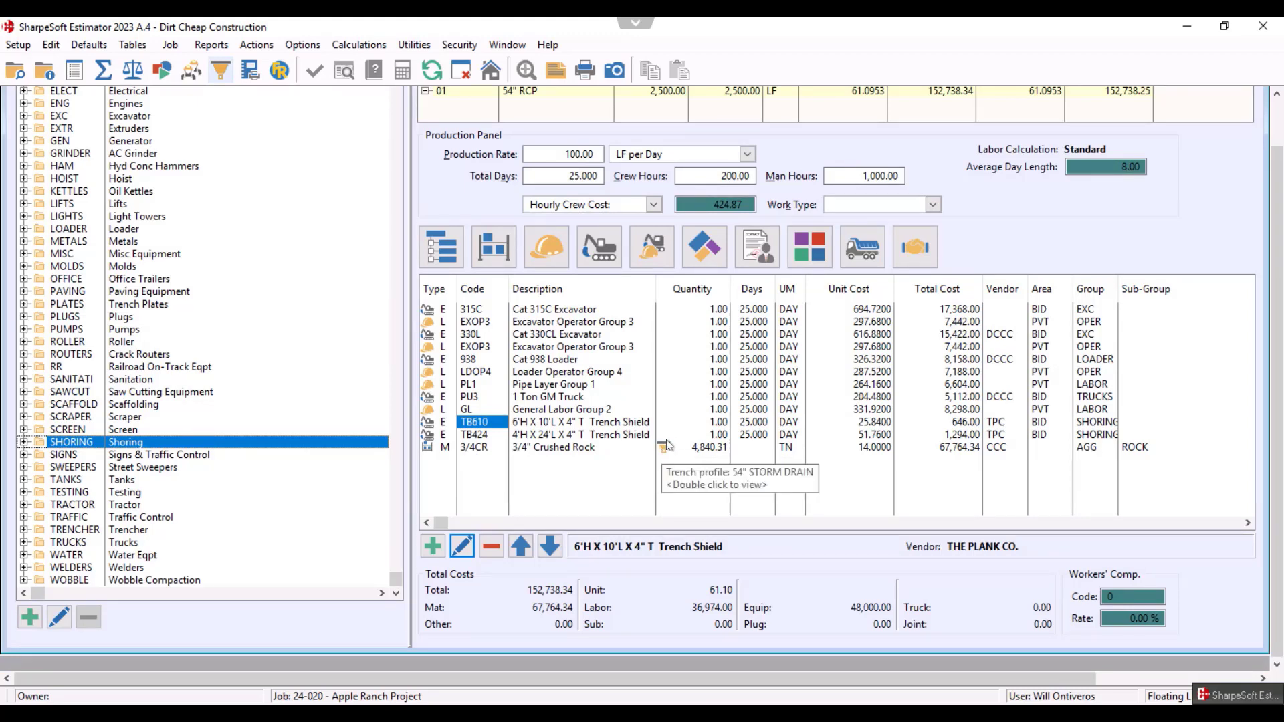
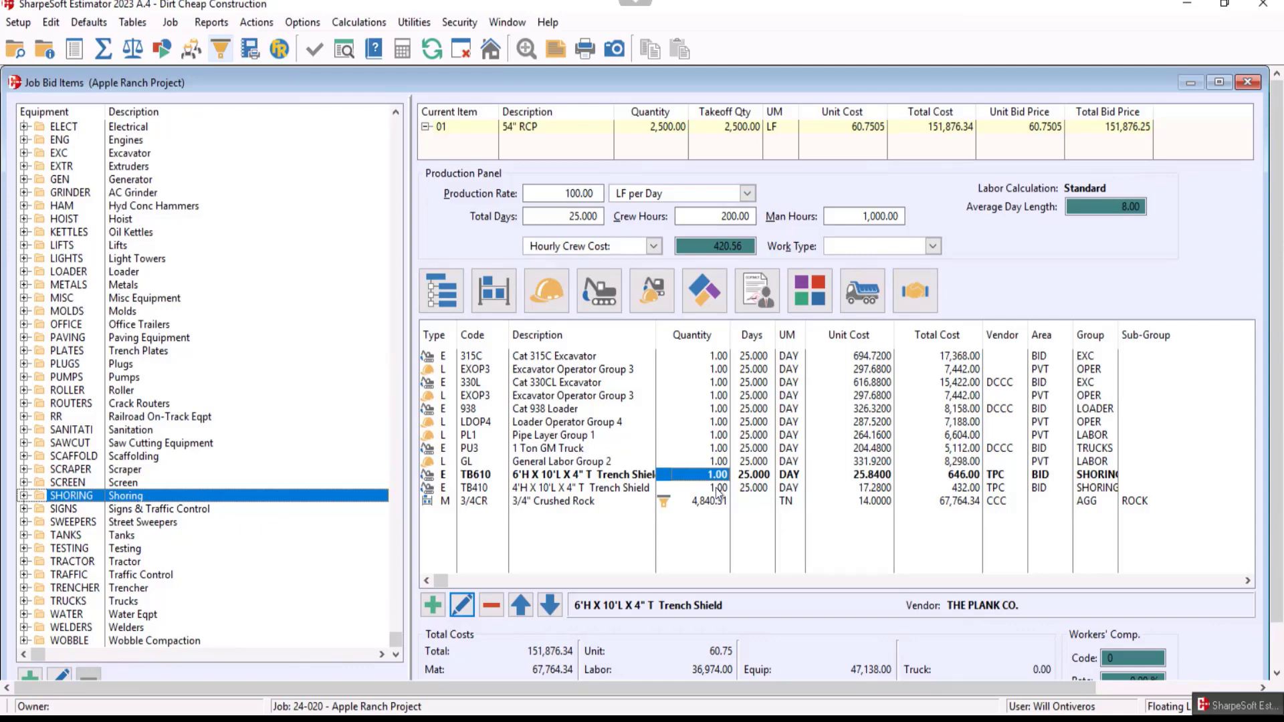
Set the 6'H X 10'L trench shield's quantity to 2 and delete the 4'H X 10'L trench shield.
type("2")
key("Return")
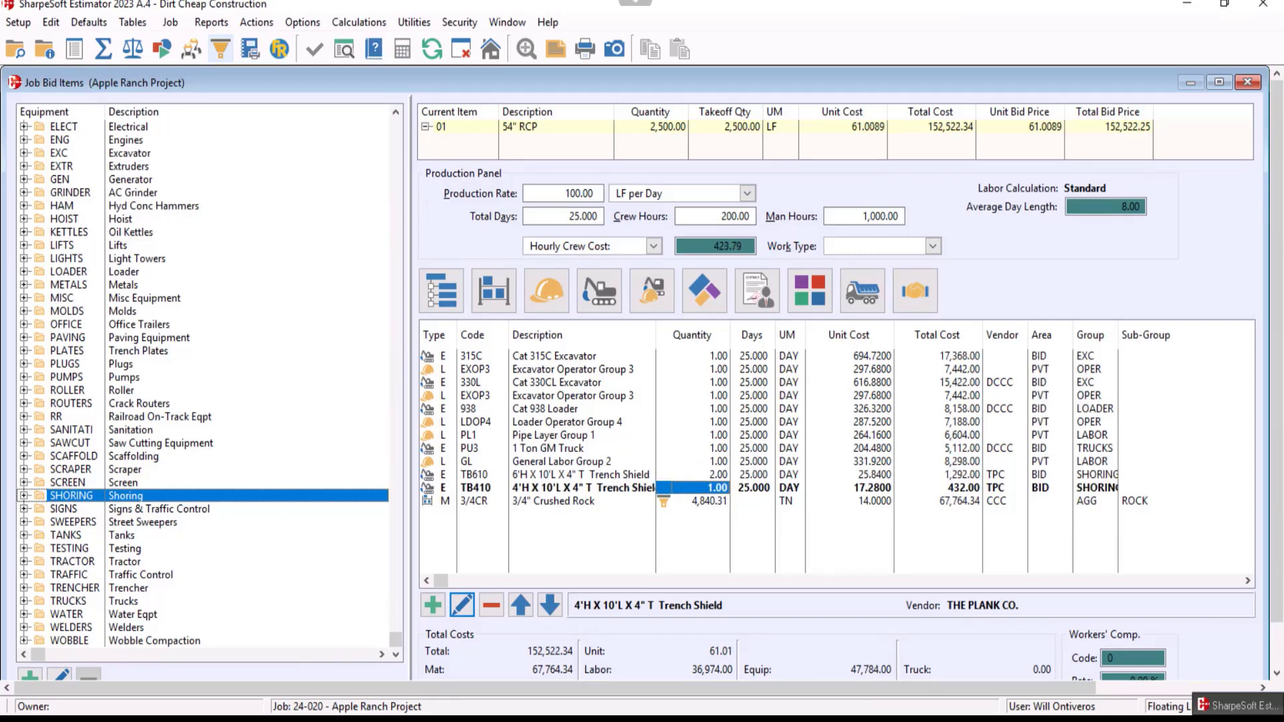
key("Delete")
left_click(598, 422)
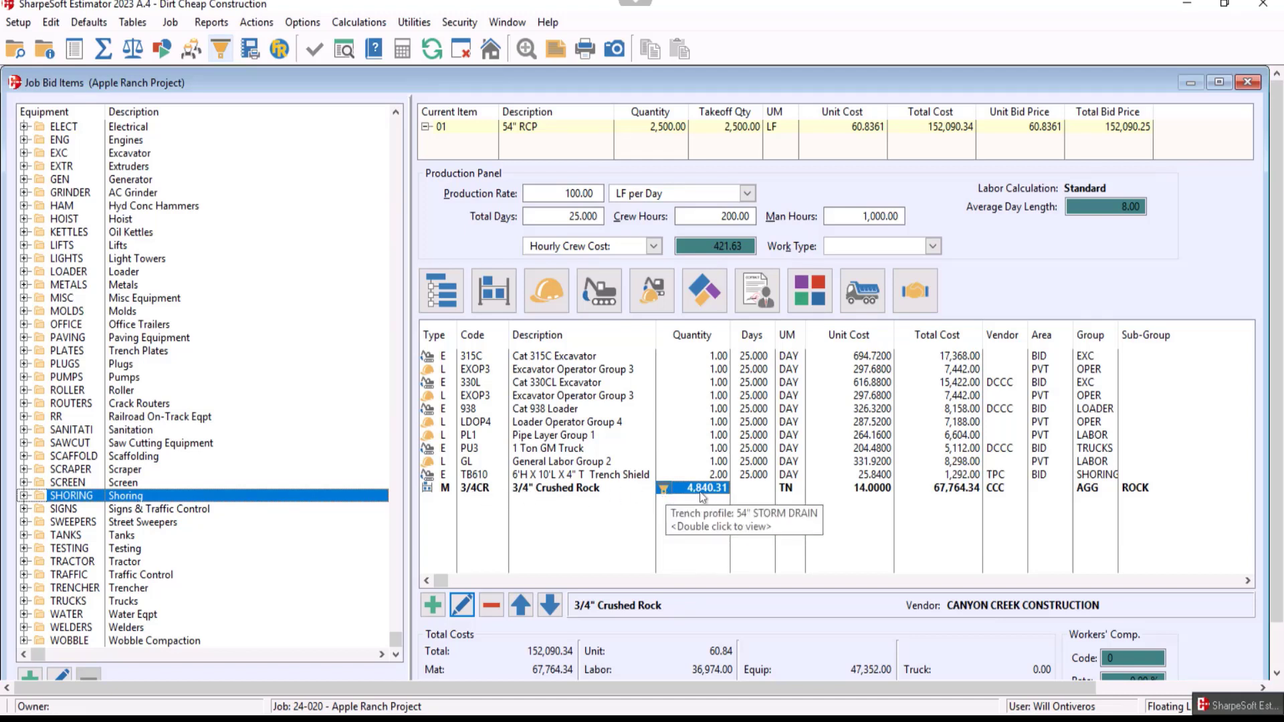
Open the trench profile linked to 3/4" Crushed Rock and set the CRUSH ROCK fill depth to 6 LF.
double_click(665, 492)
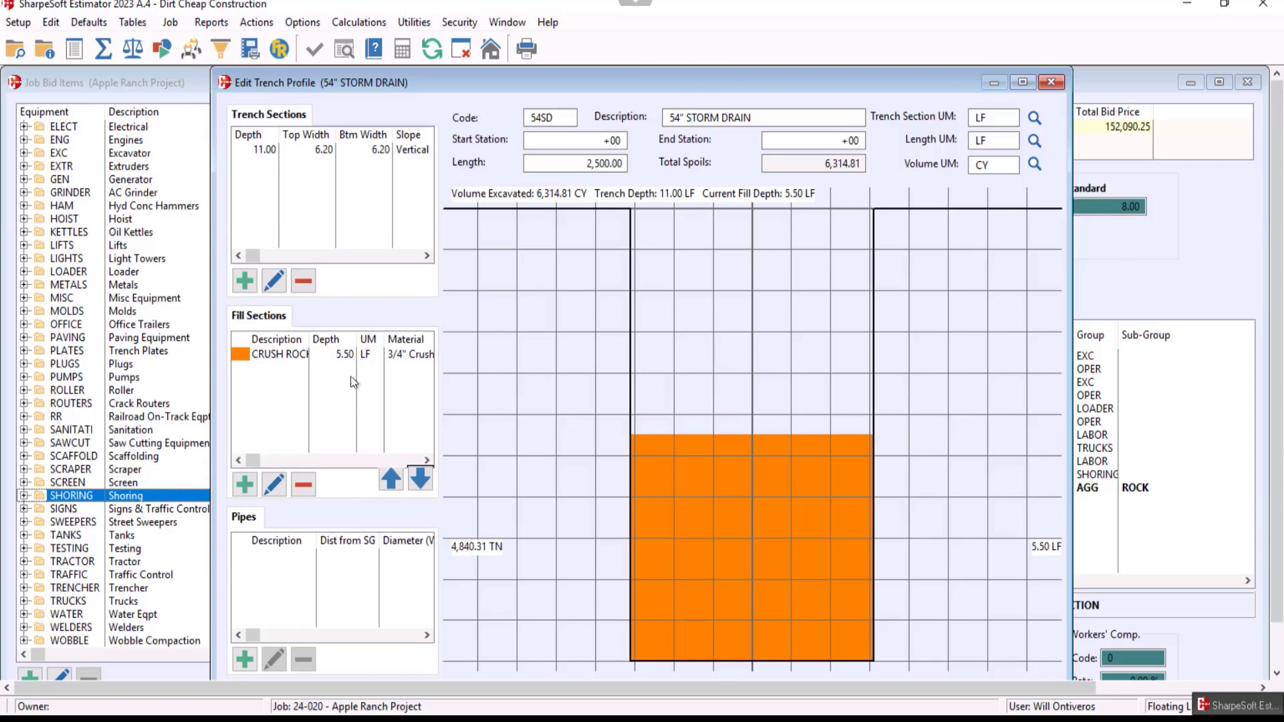
double_click(348, 355)
left_click(586, 256)
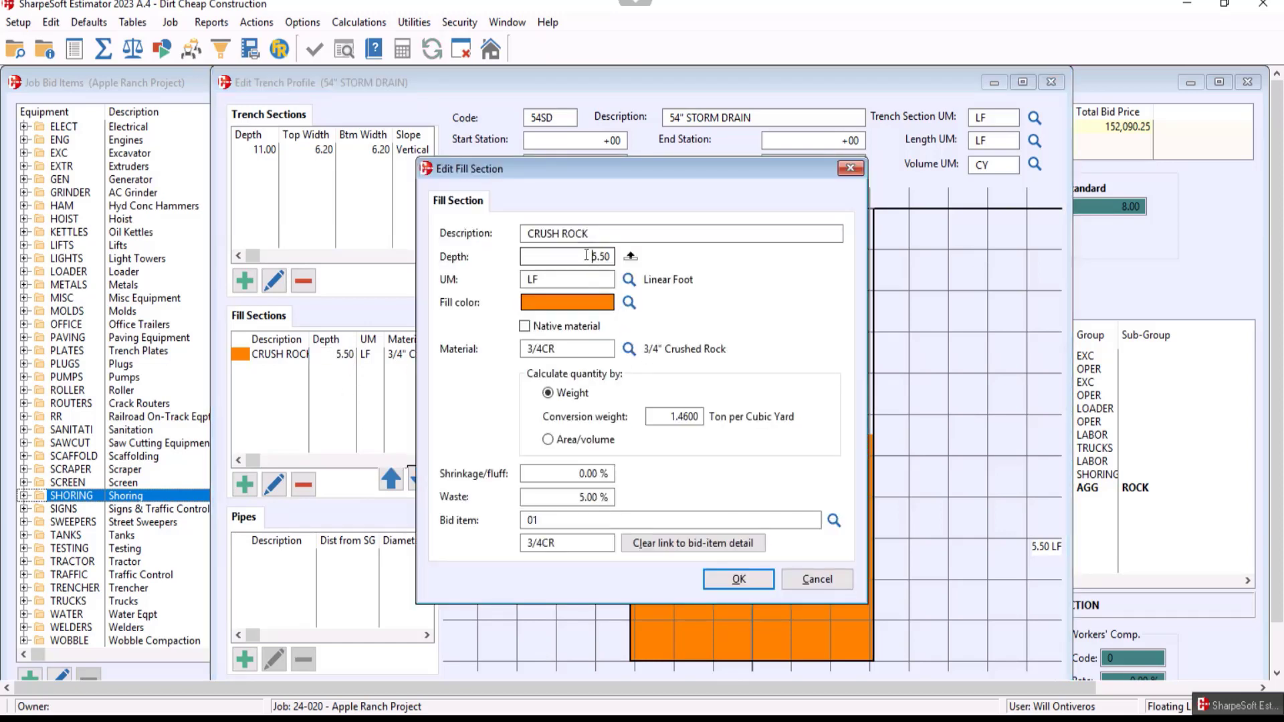
double_click(586, 255)
type("6")
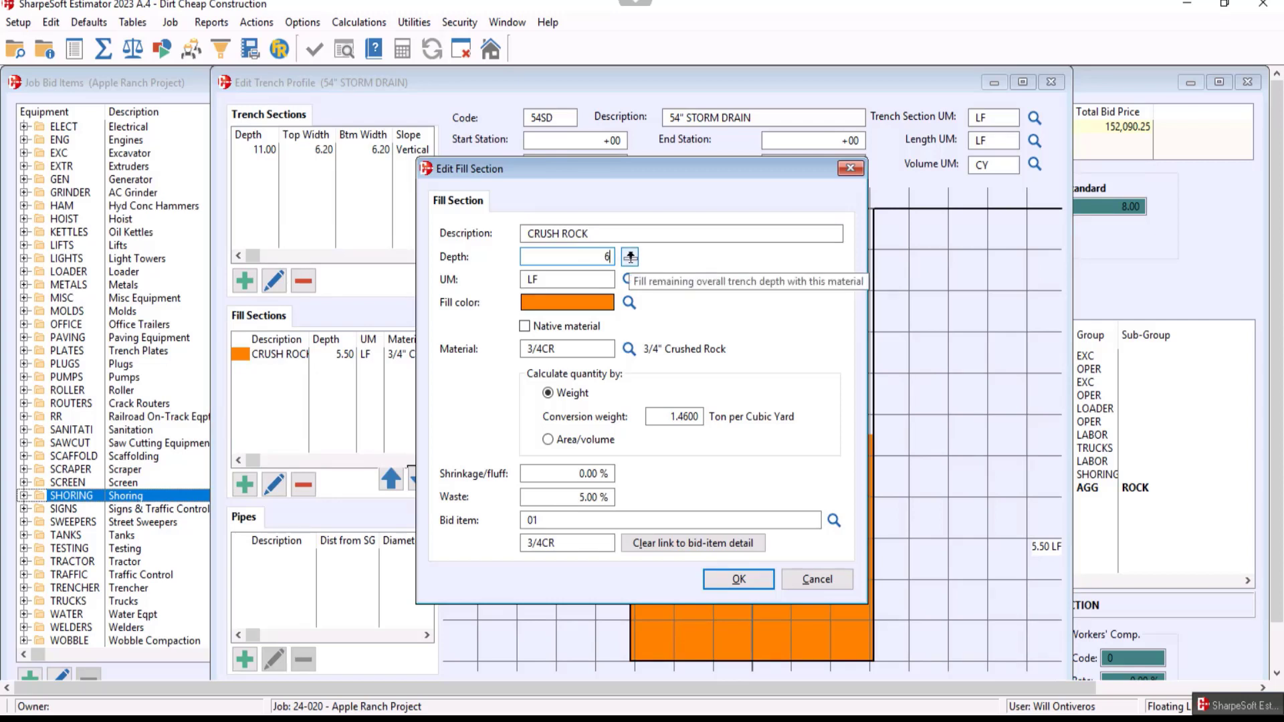
key("Tab")
left_click(738, 579)
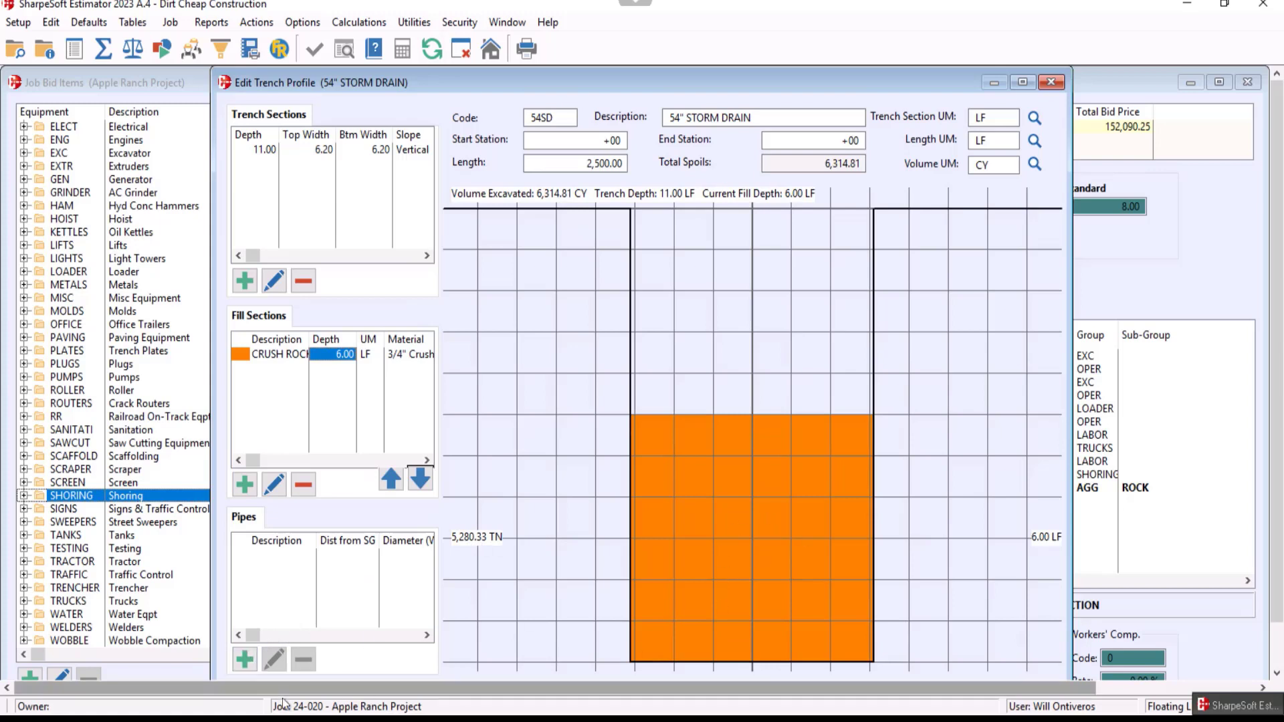
Start a pipe described as 54" SD in the trench profile, 0.5 LF from subgrade, with a green pipe color.
left_click(244, 658)
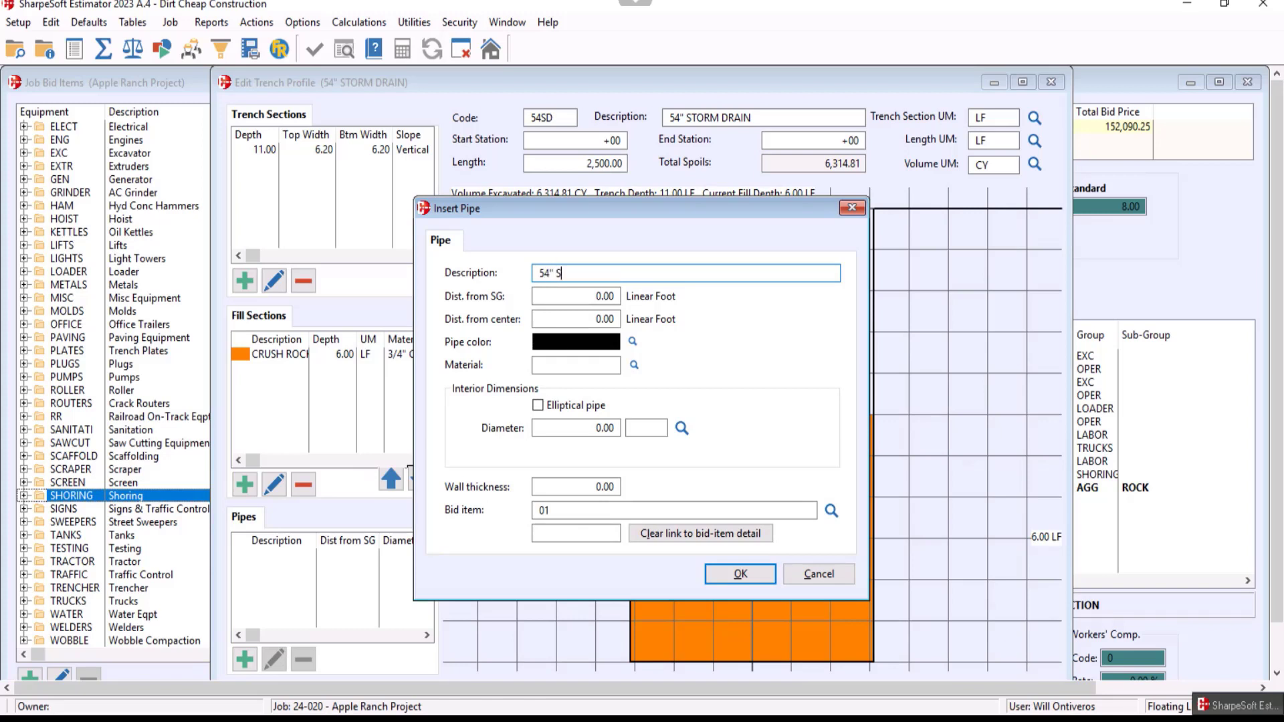
key("Tab")
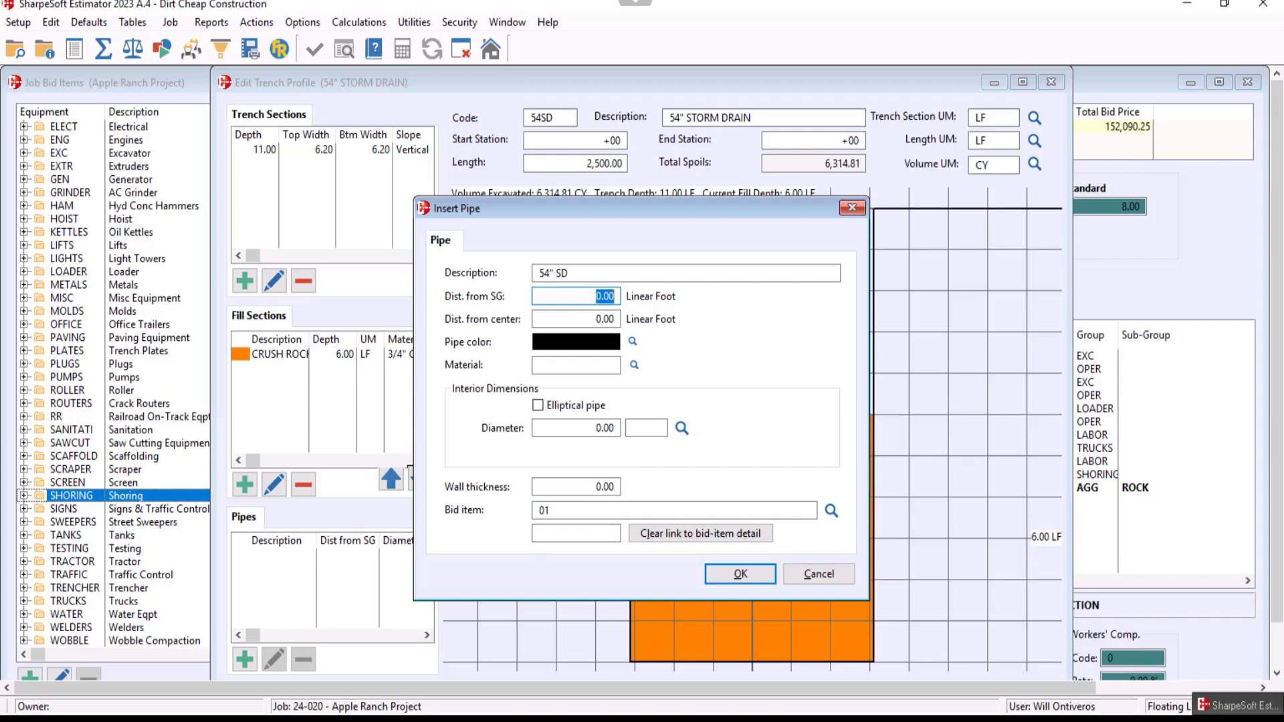
type(".5")
key("Tab")
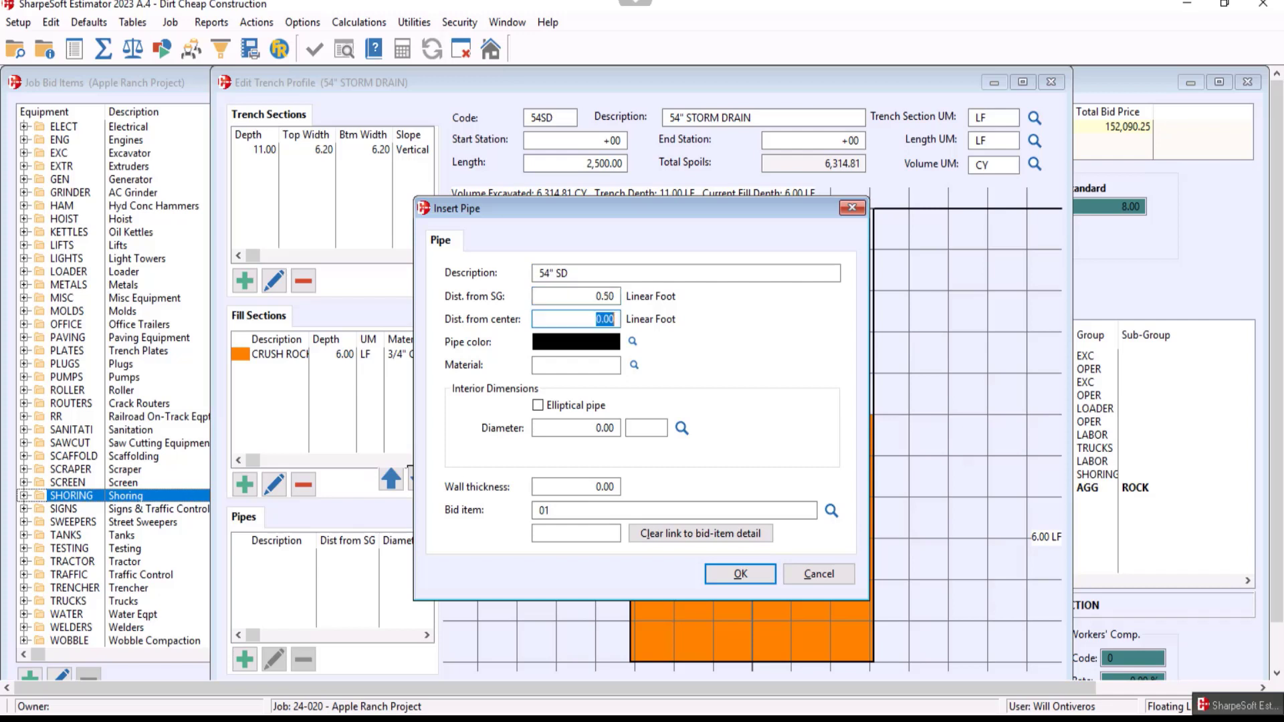
left_click(631, 342)
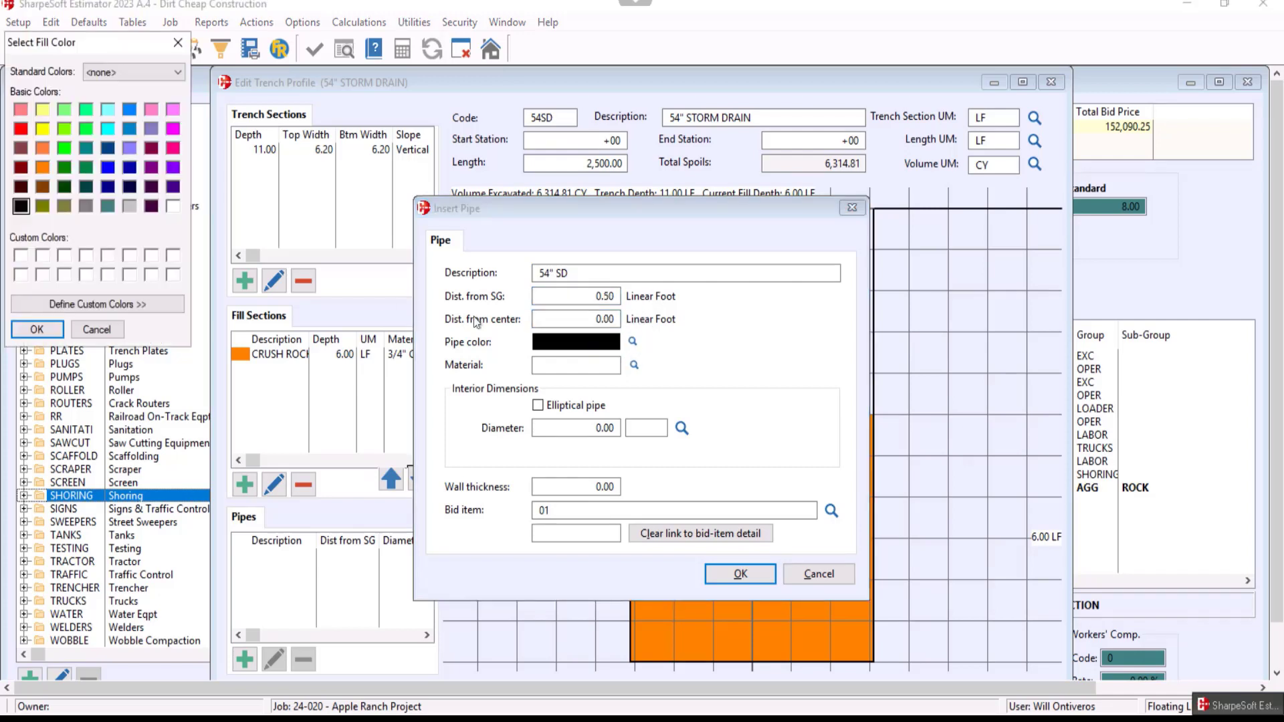
left_click(64, 148)
left_click(37, 329)
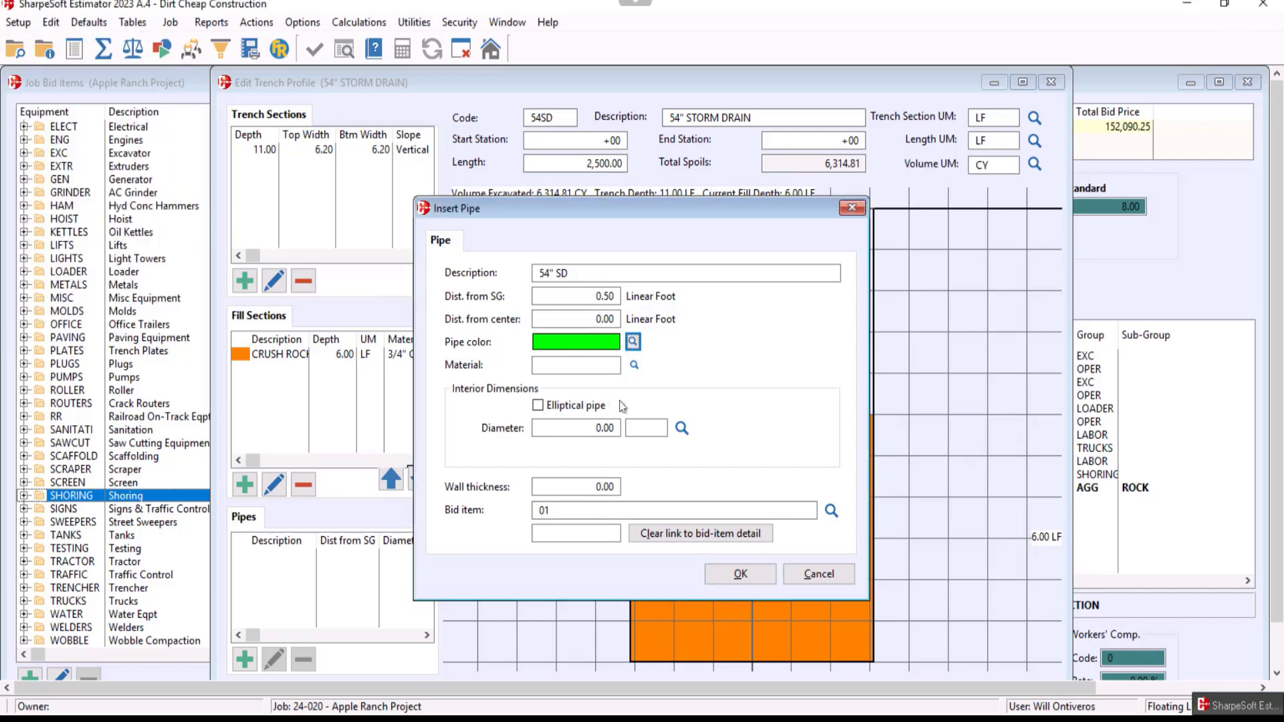
Set the pipe's interior diameter to 54 with IN as its unit and the wall thickness to 3.
left_click(584, 428)
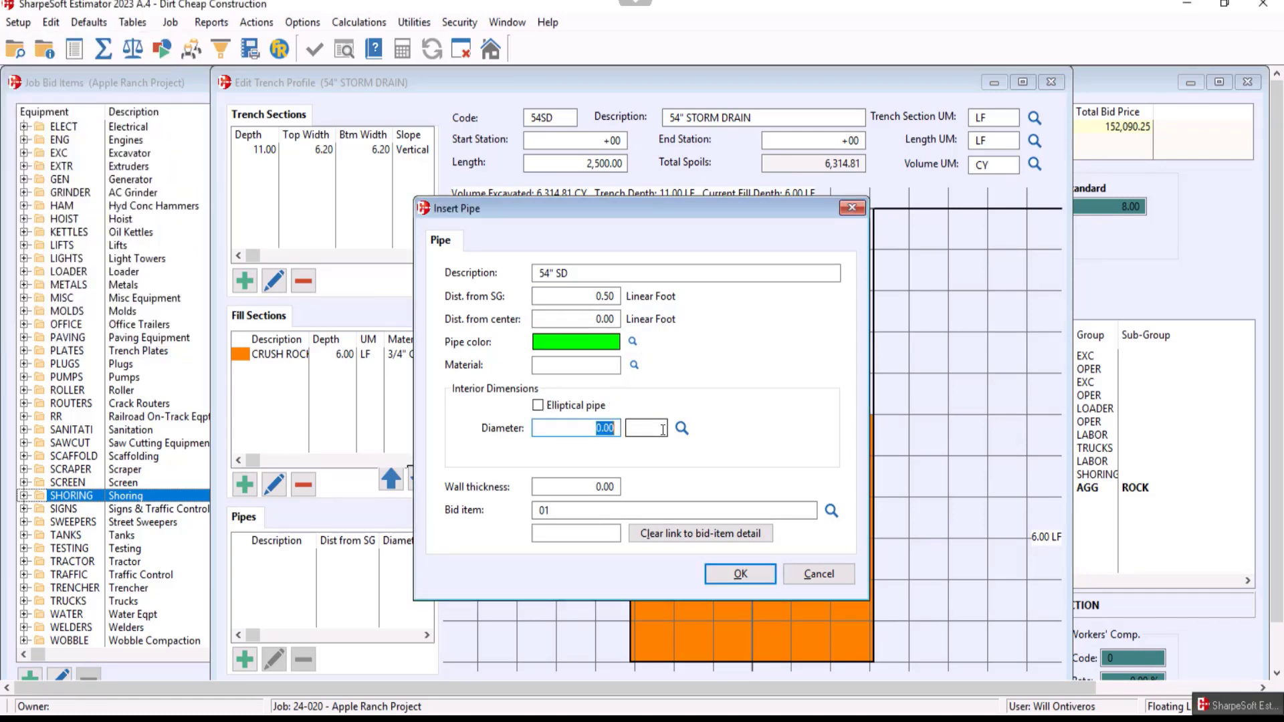
type("54")
key("Tab")
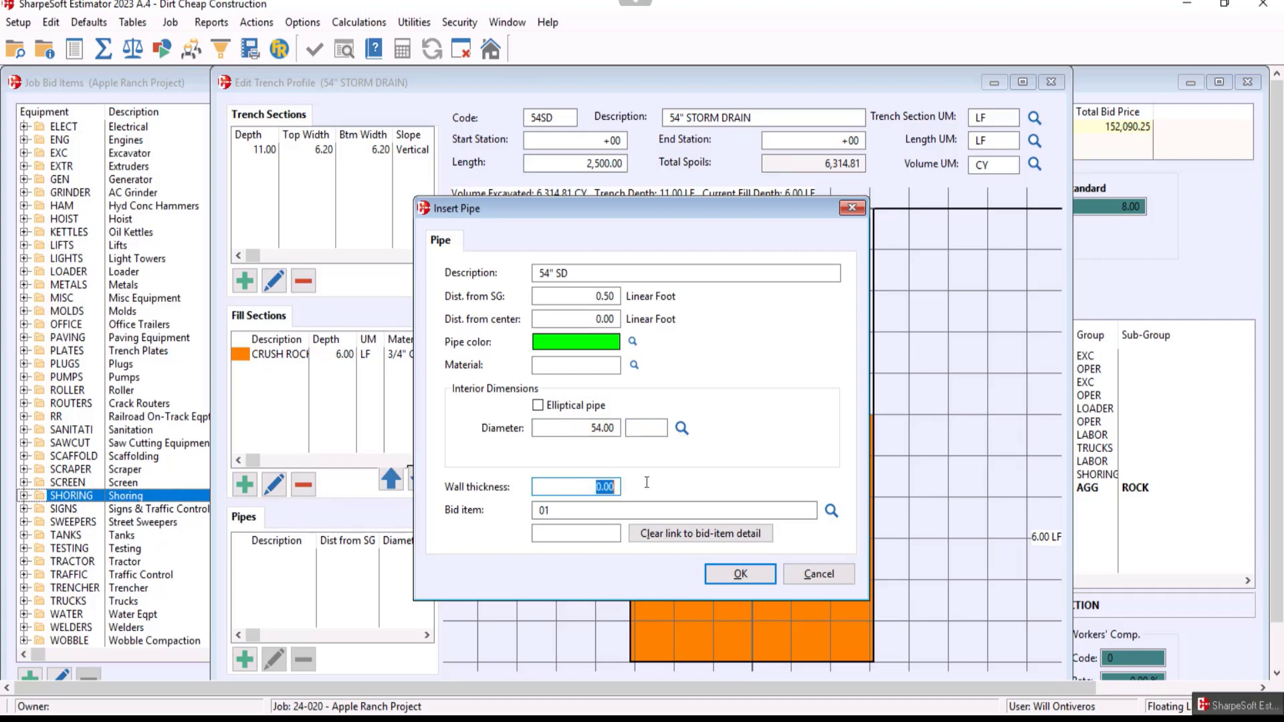
type("2")
key("Tab")
left_click(634, 425)
left_click(649, 429)
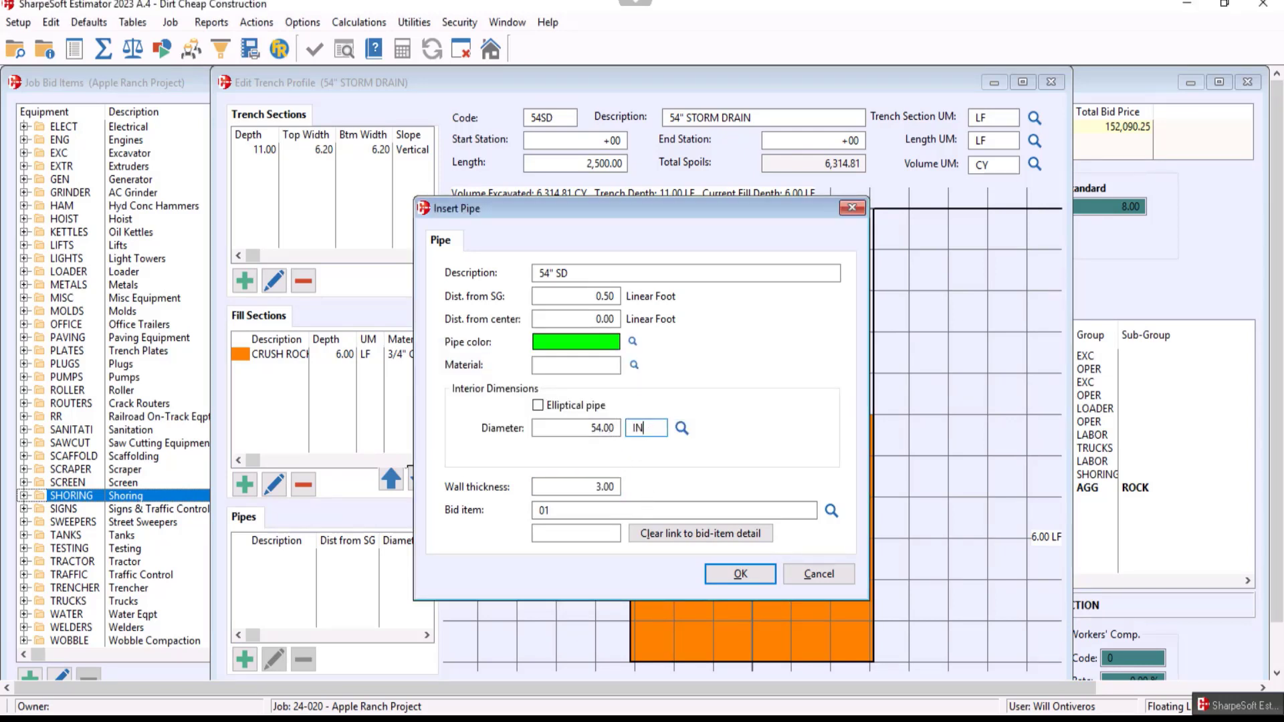
key("Tab")
Assign the 54" CL3 RCP material from the Drainage Pipe group's Reinforced Concrete Pipe sub-group to the pipe.
left_click(634, 364)
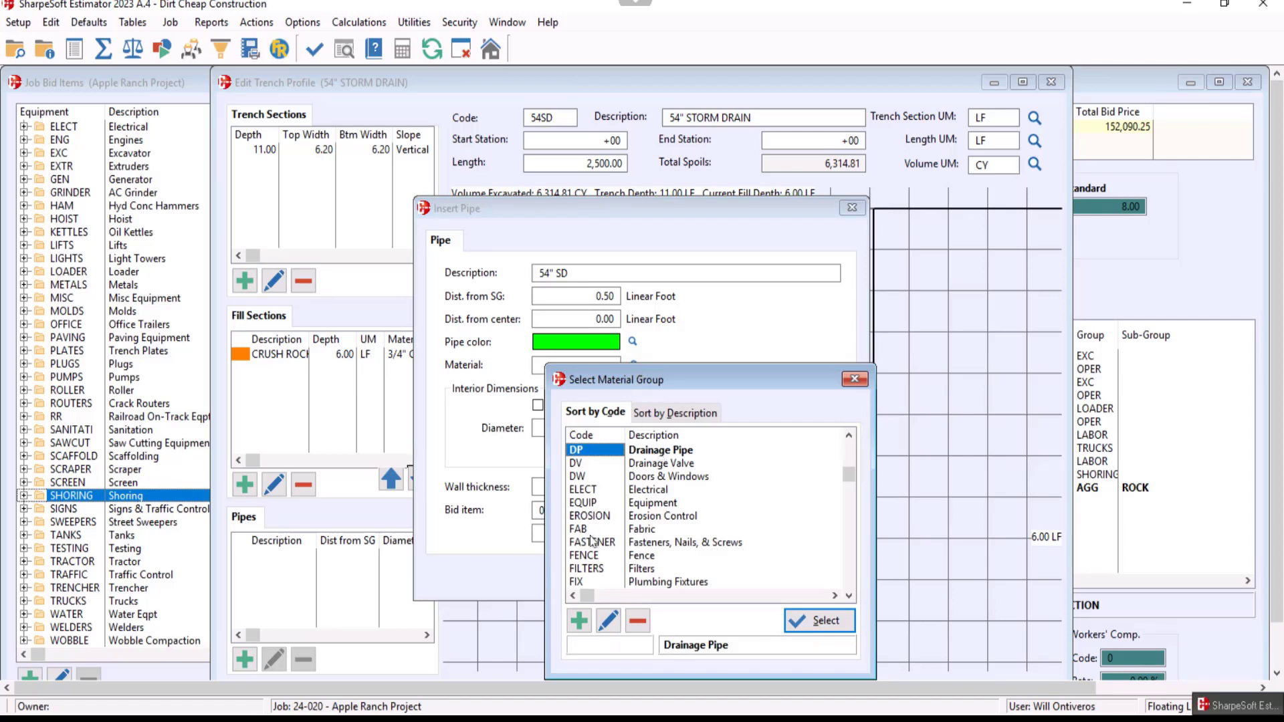
left_click(662, 452)
double_click(662, 452)
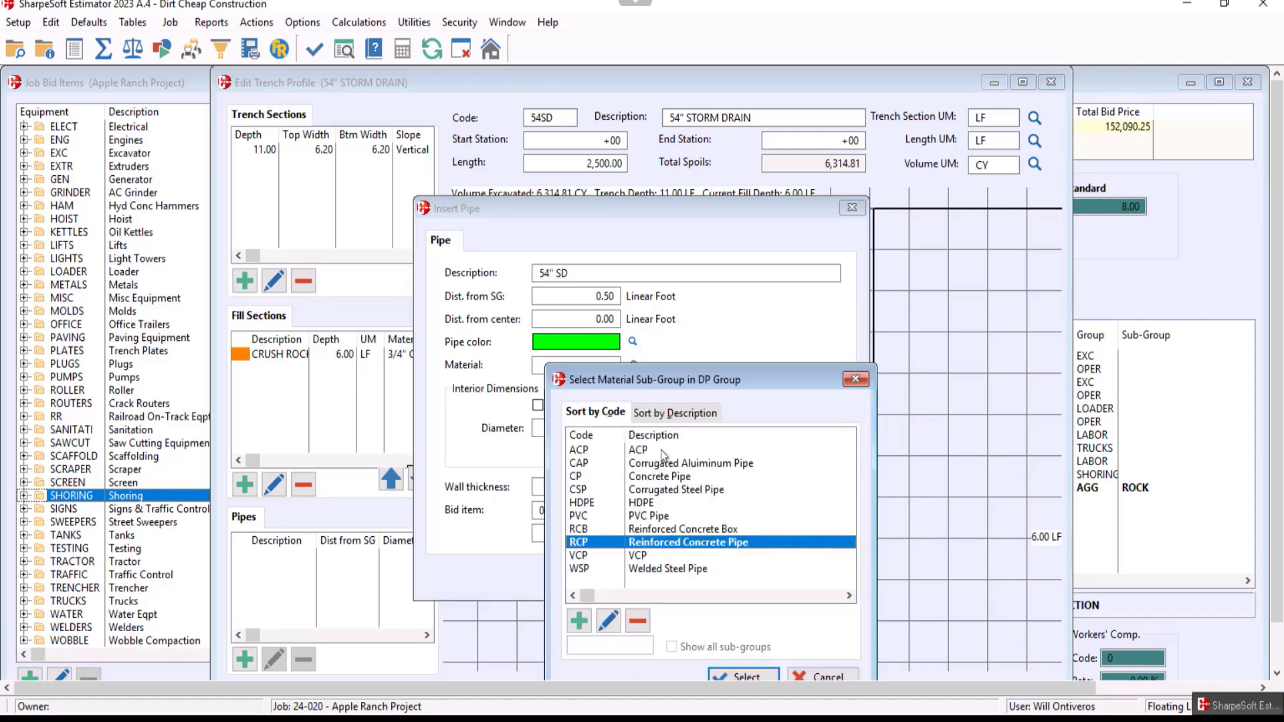
double_click(646, 547)
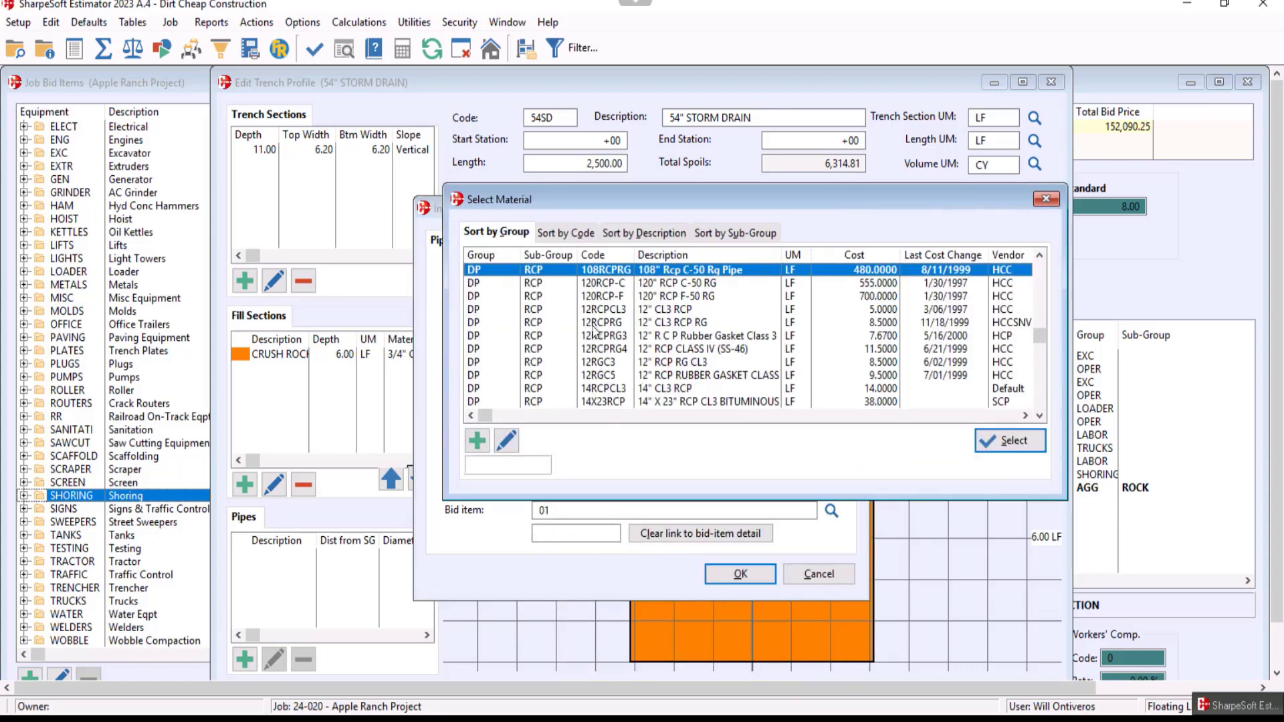
scroll(601, 353, "down", 10)
scroll(601, 355, "down", 15)
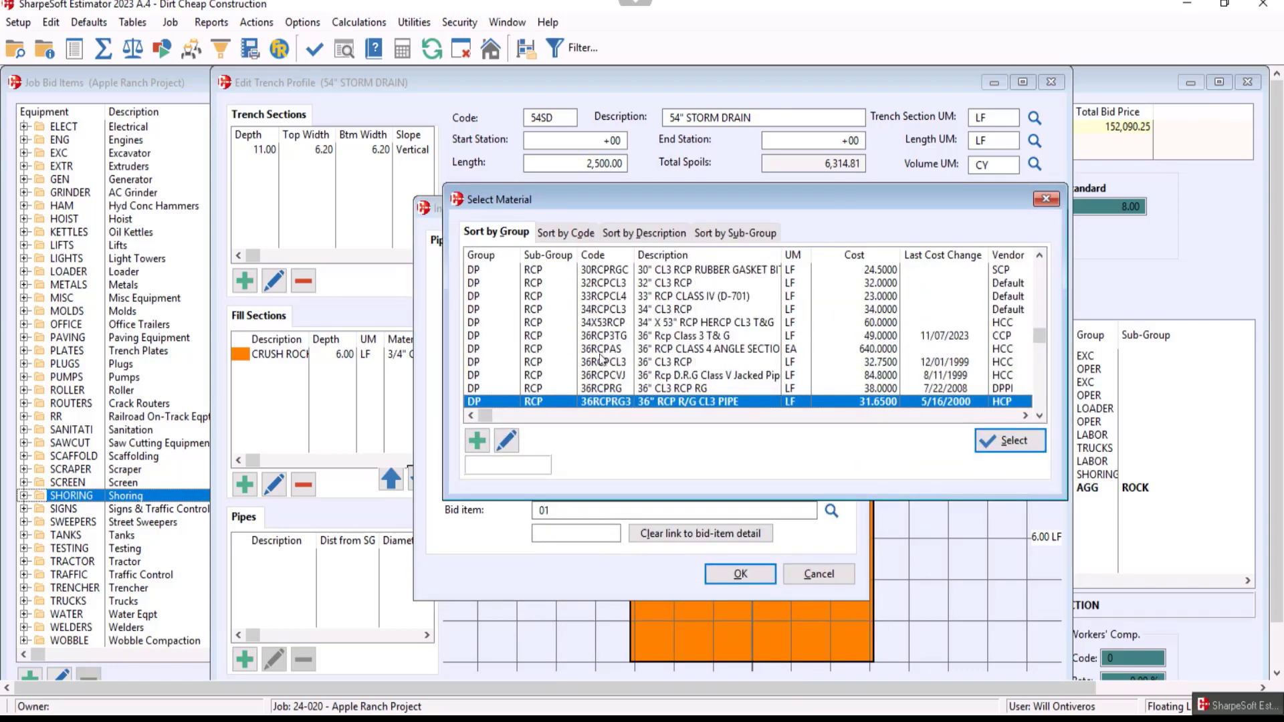
scroll(601, 362, "down", 10)
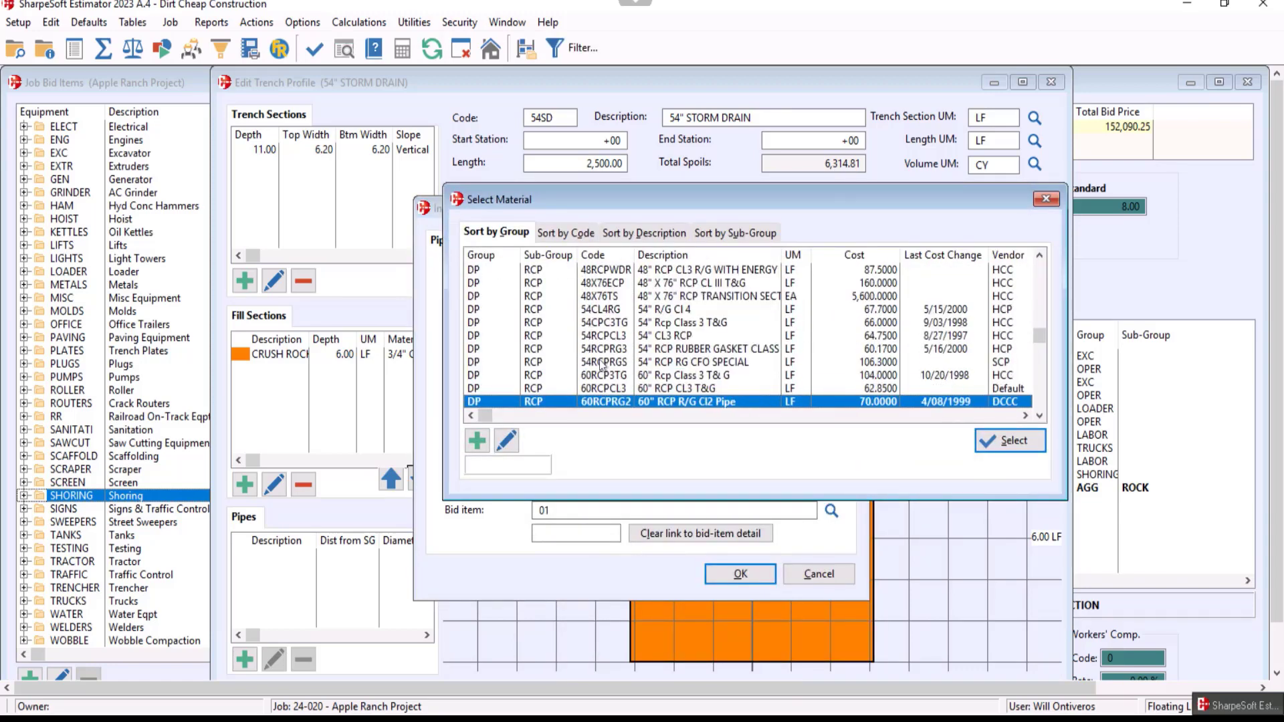
double_click(671, 337)
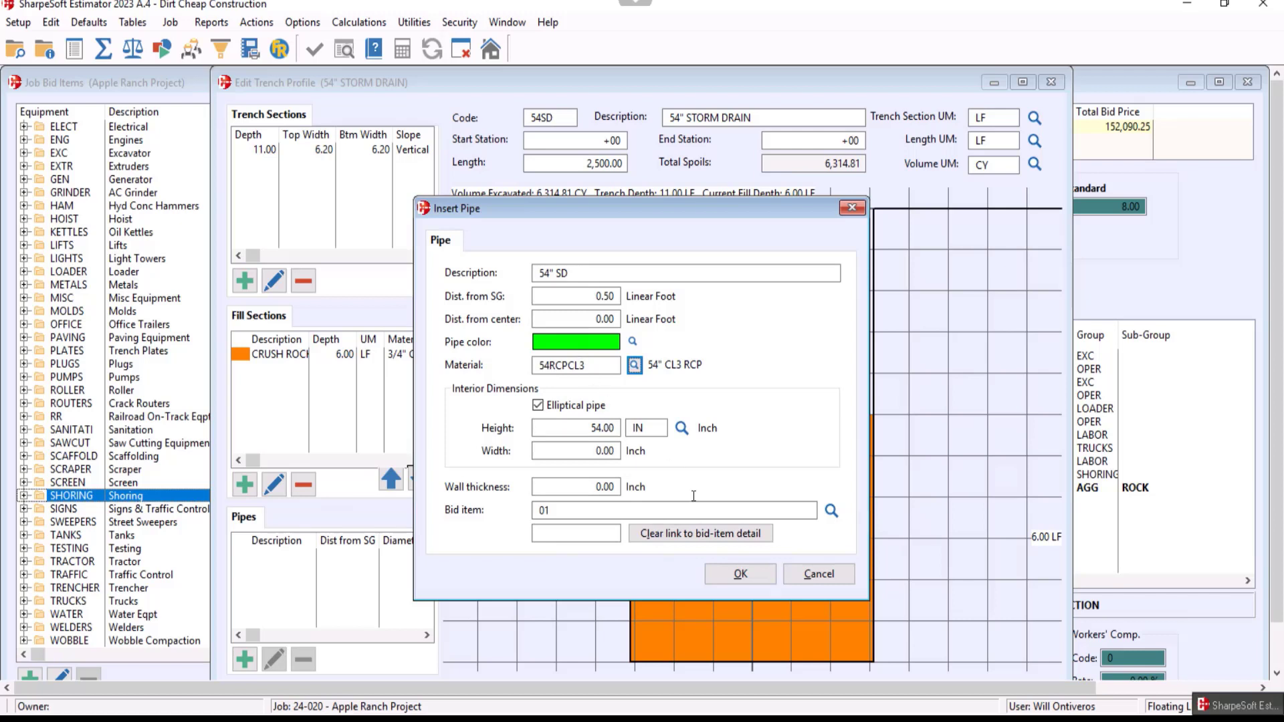
Add the pipe to the trench profile with the Default Vendor Code price of 50.23.
left_click(756, 578)
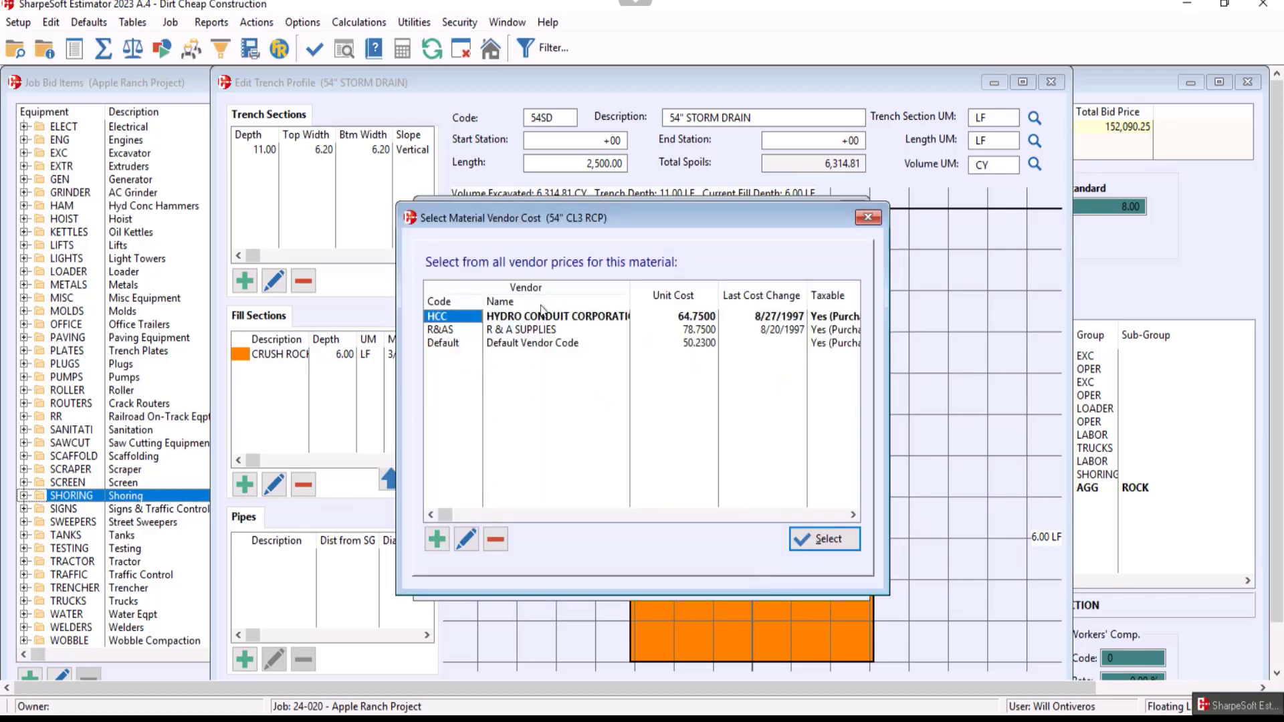
left_click(552, 346)
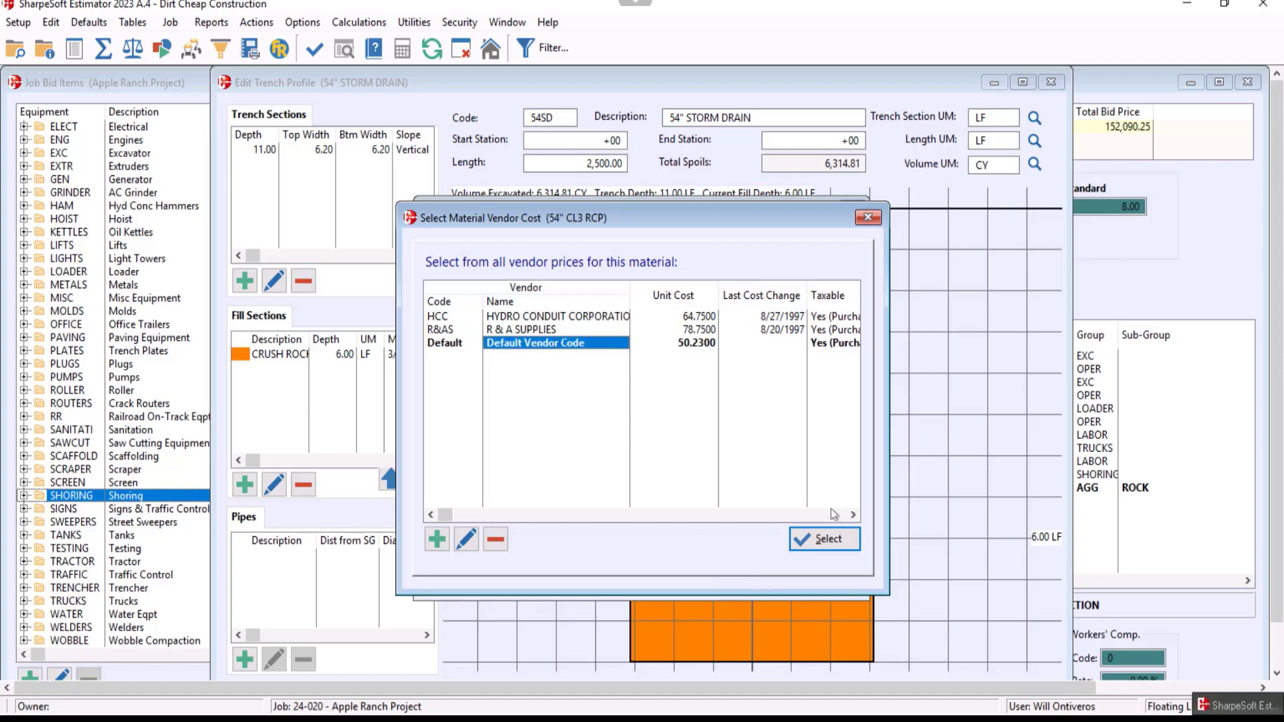
left_click(827, 538)
left_click(739, 573)
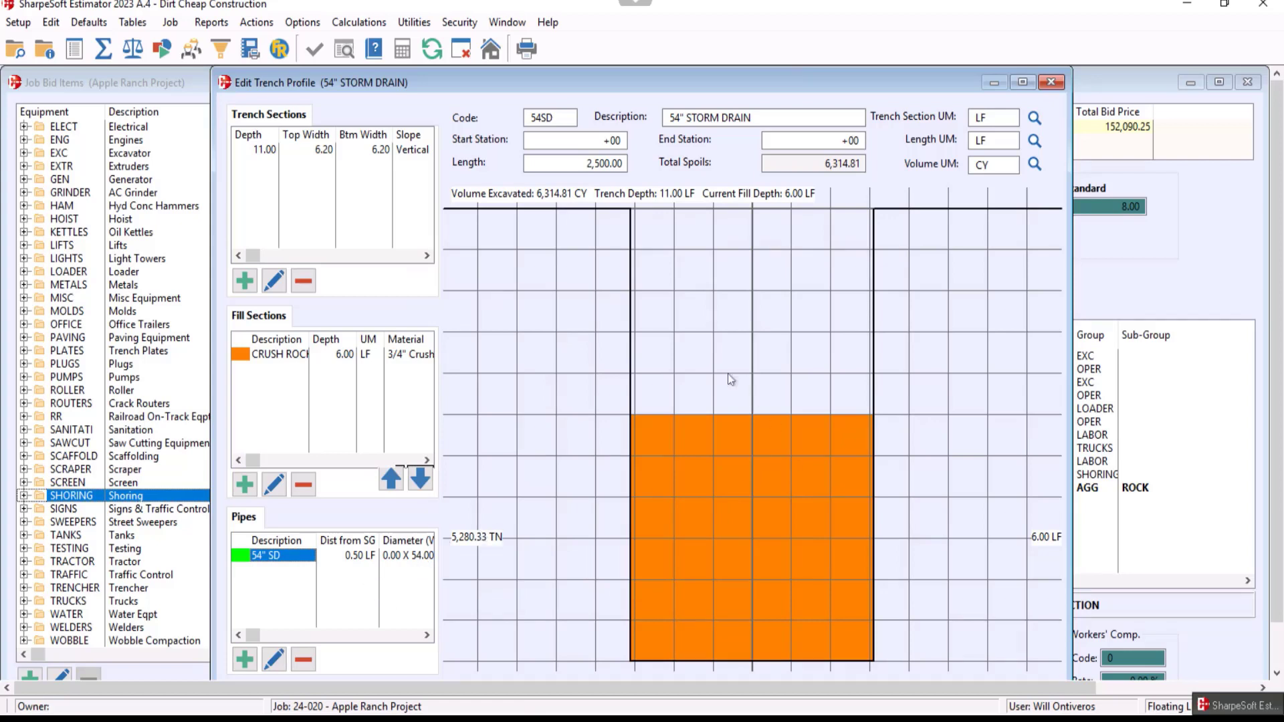
Turn off the elliptical option for the 54" SD pipe and shift it in the trench to about 0.46 LF from subgrade.
left_click(356, 558)
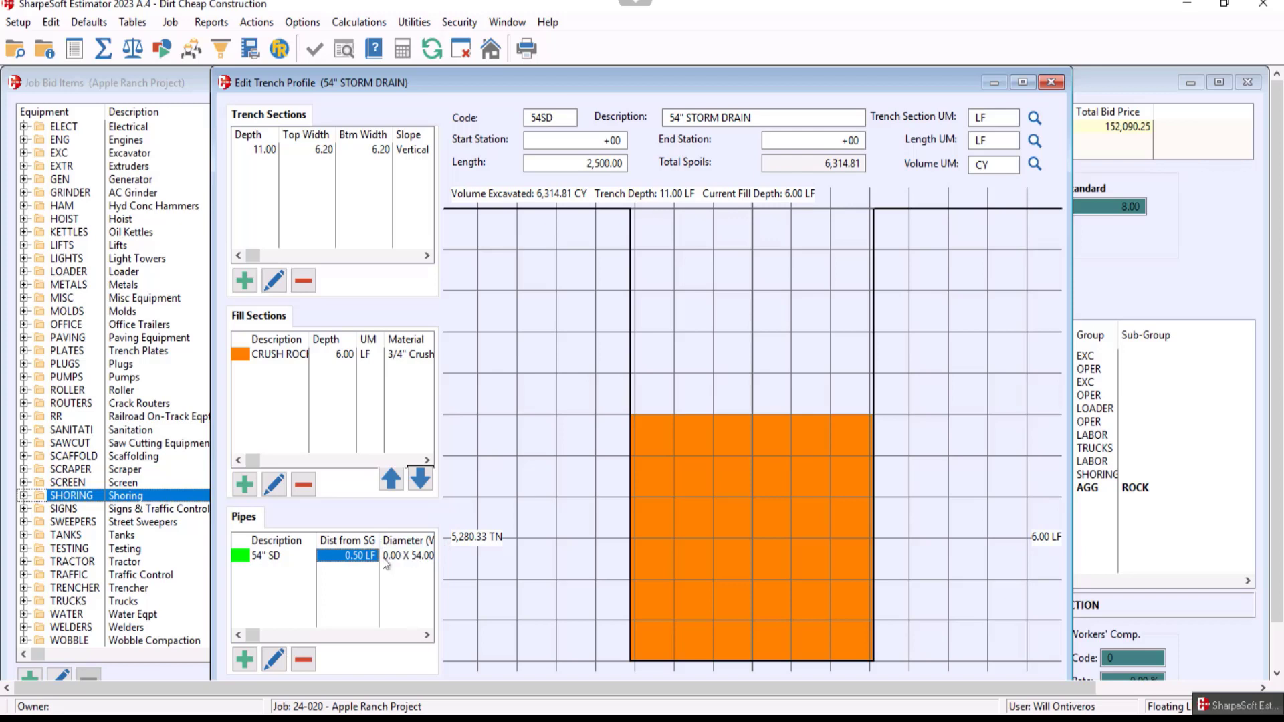
double_click(271, 561)
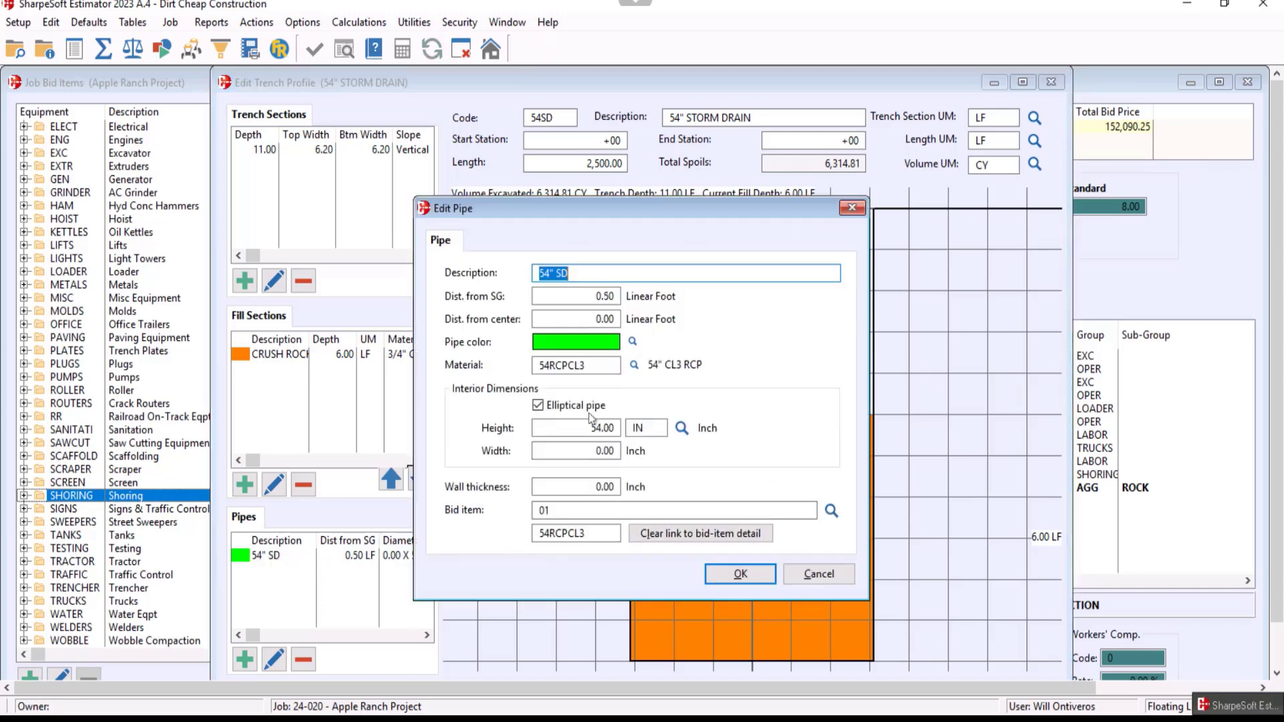
left_click(547, 409)
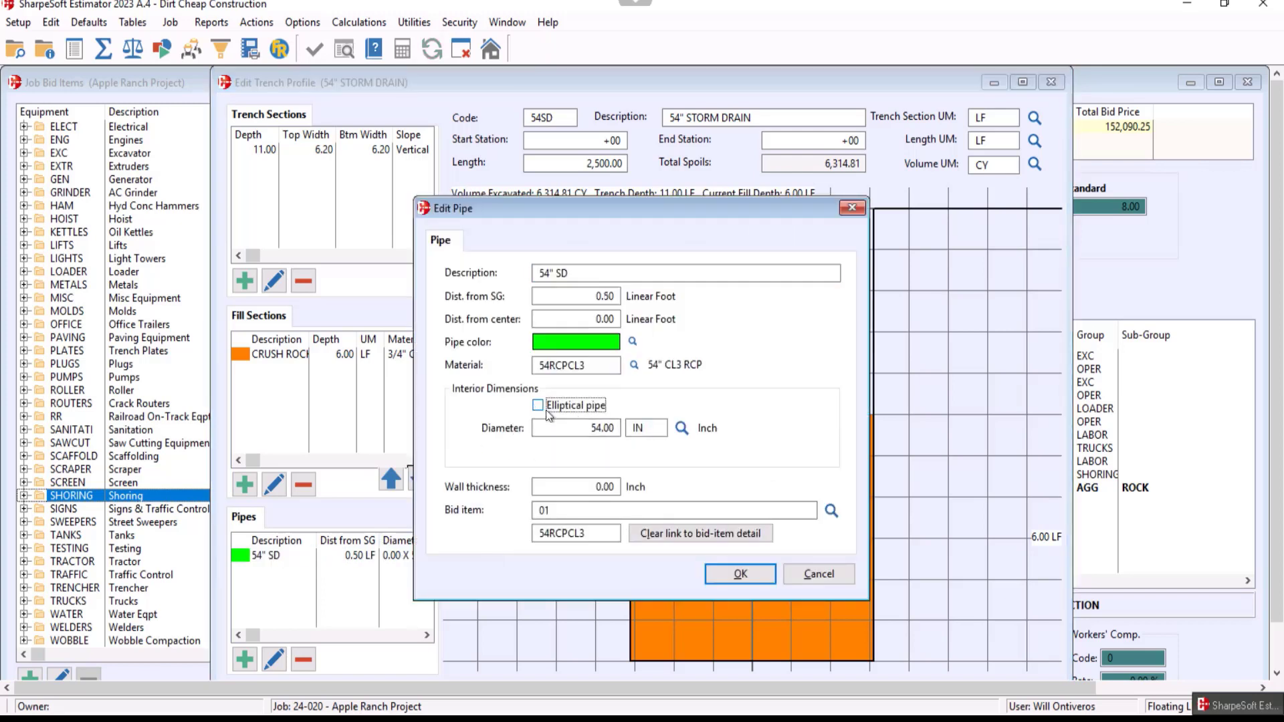
left_click(740, 574)
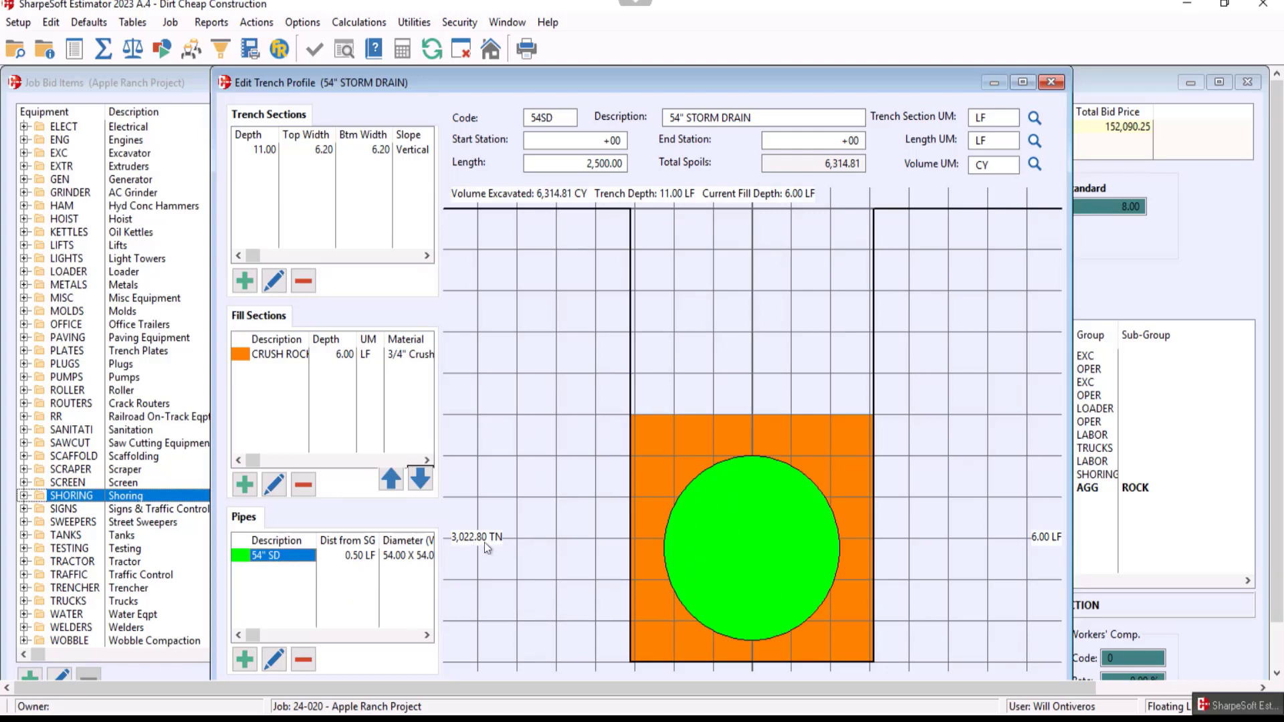
left_click_drag(784, 540, 745, 543)
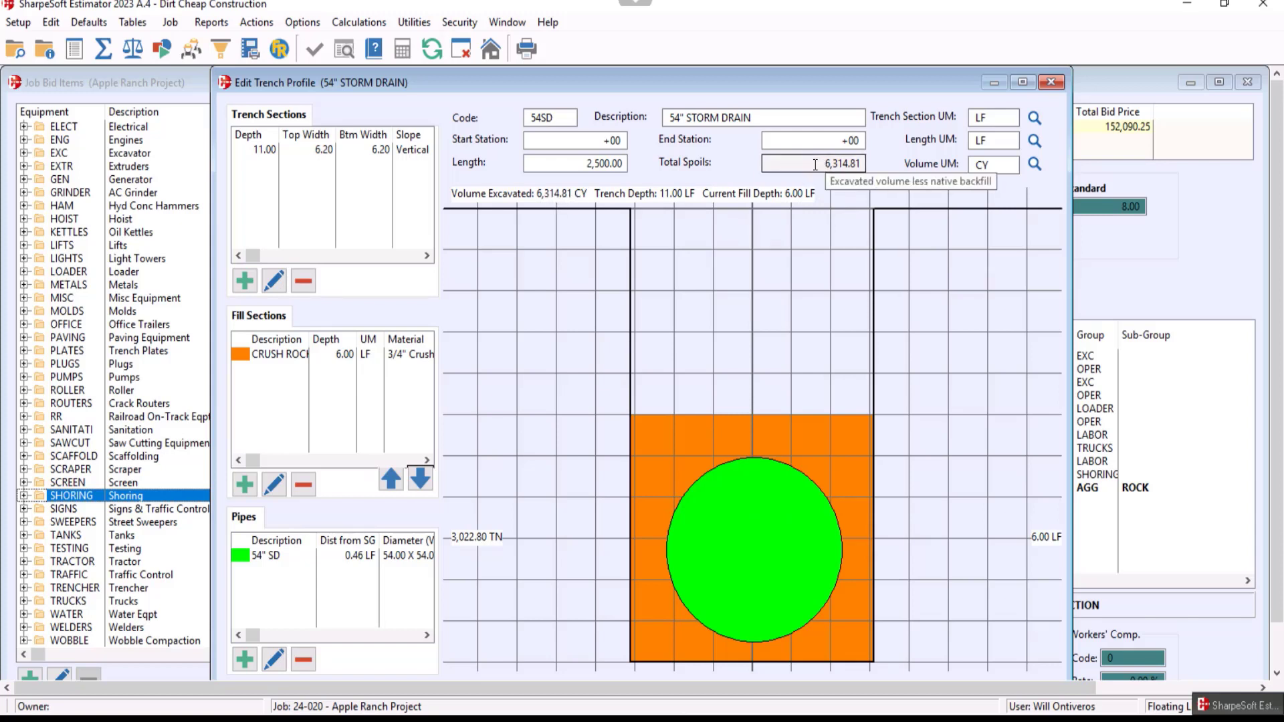
left_click_drag(817, 164, 864, 163)
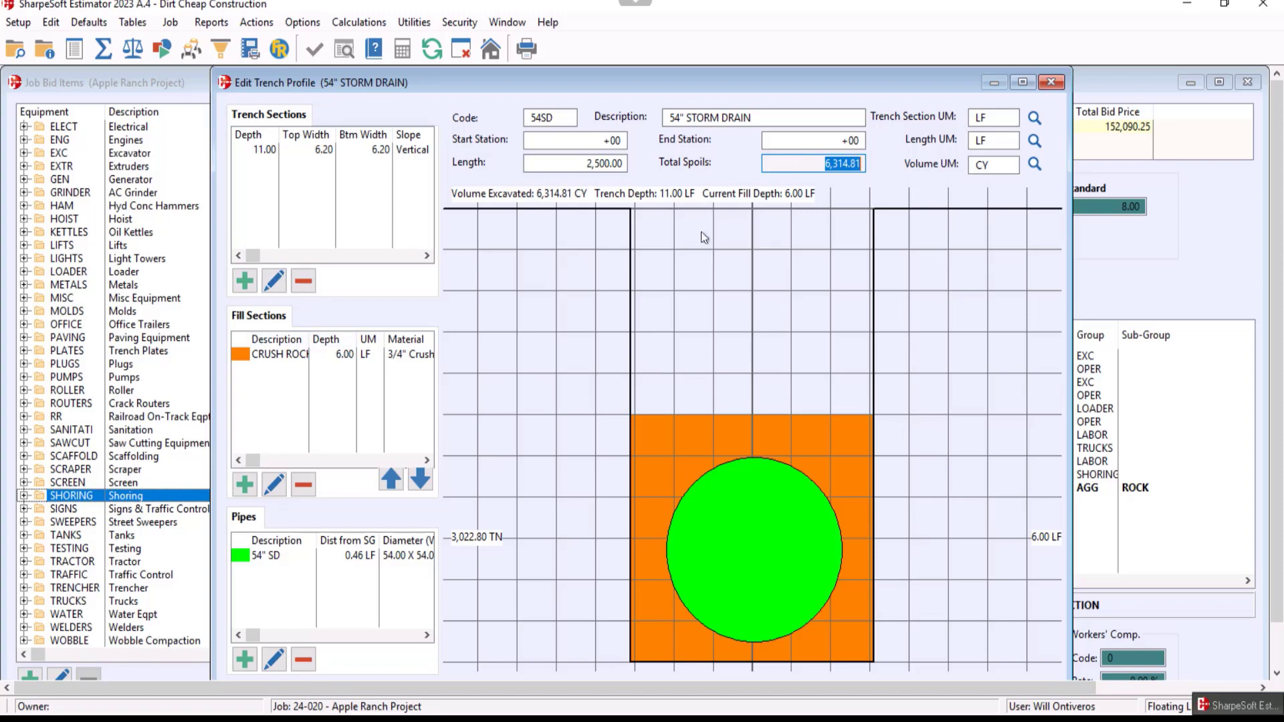
Start a new fill section described as Native Material, keeping the 5.00 LF depth.
left_click(245, 484)
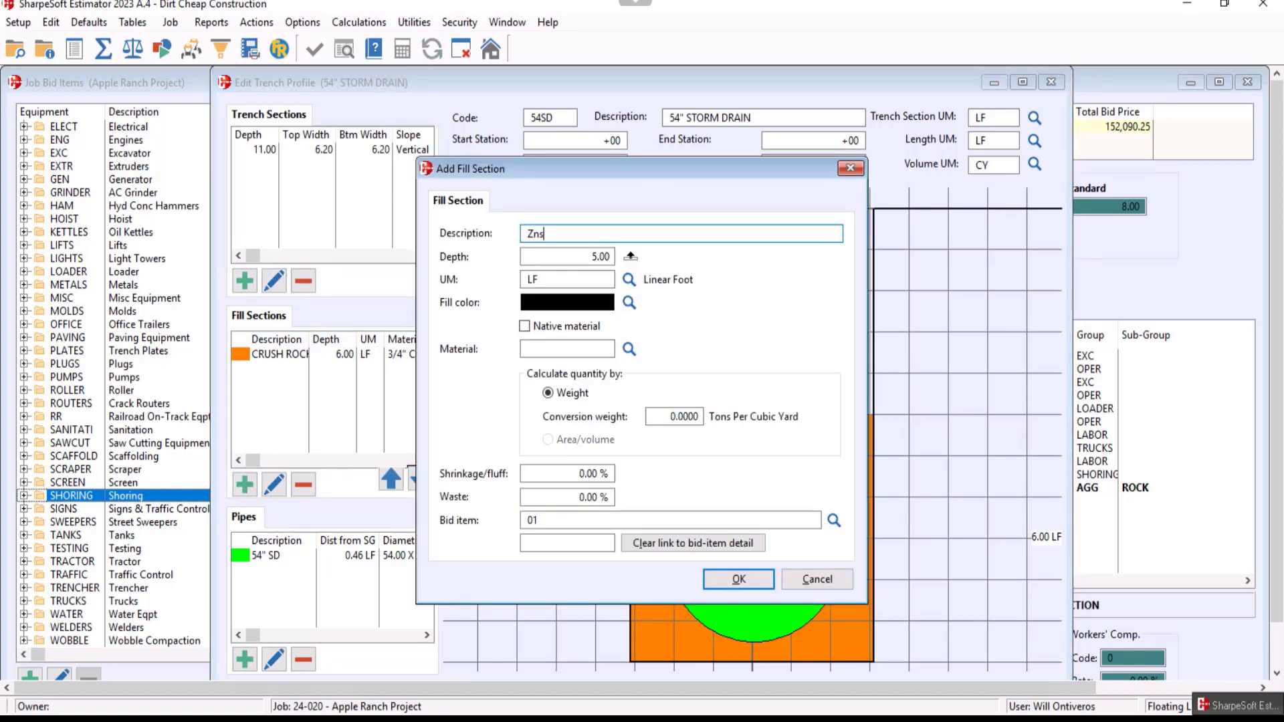
type("Zns")
key("BackSpace")
key("BackSpace")
key("BackSpace")
type("Na")
key("Tab")
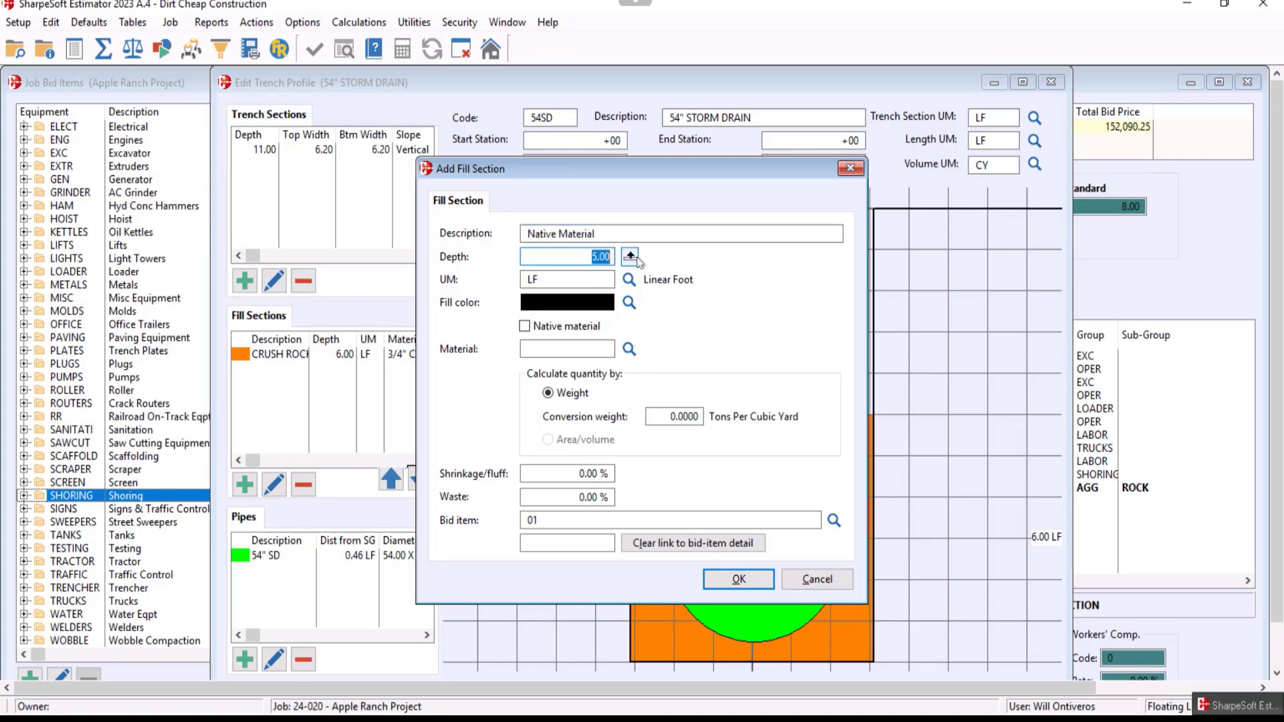
Give the fill section a dark red color, mark it as native material and add it to the trench profile.
left_click(630, 304)
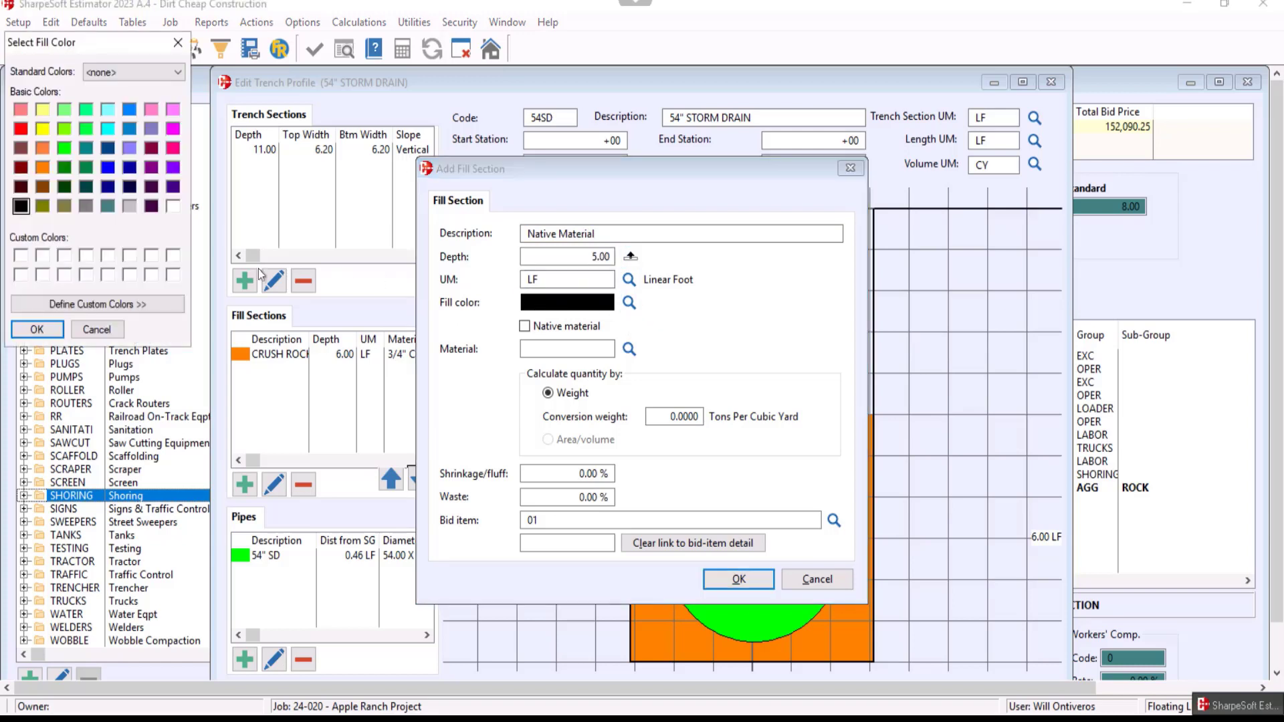
left_click(24, 171)
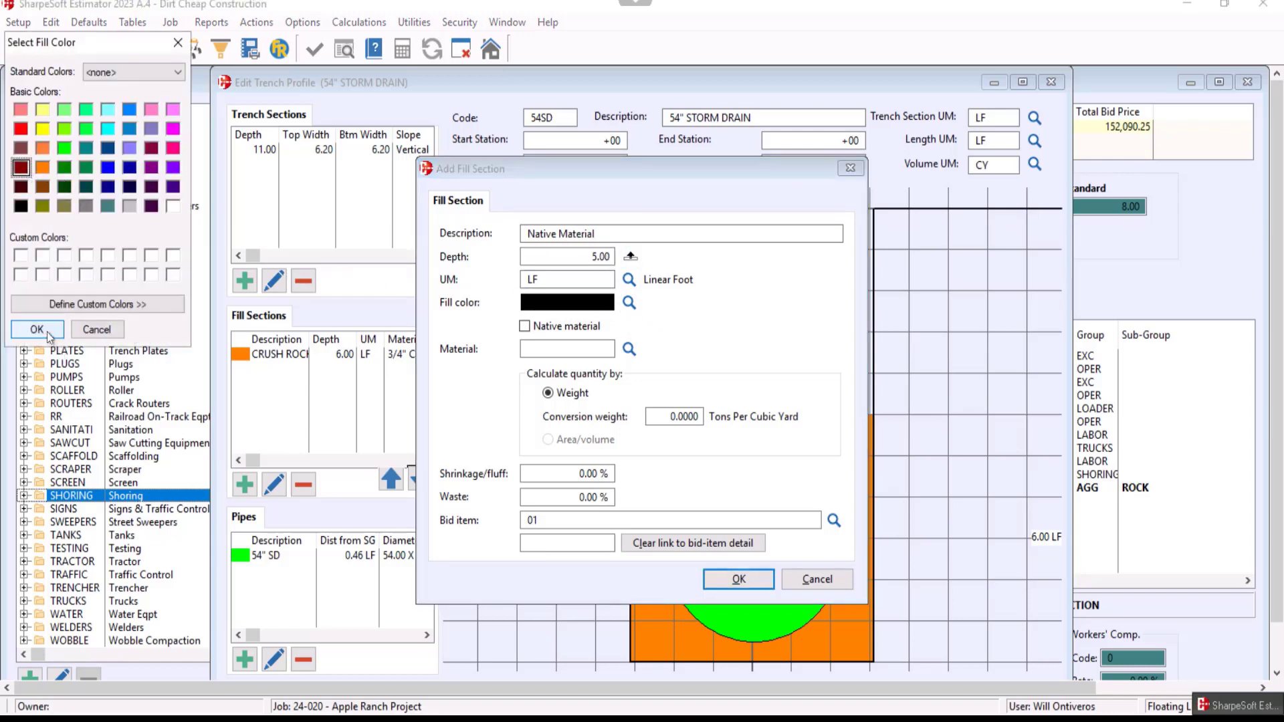
left_click(48, 332)
left_click(535, 327)
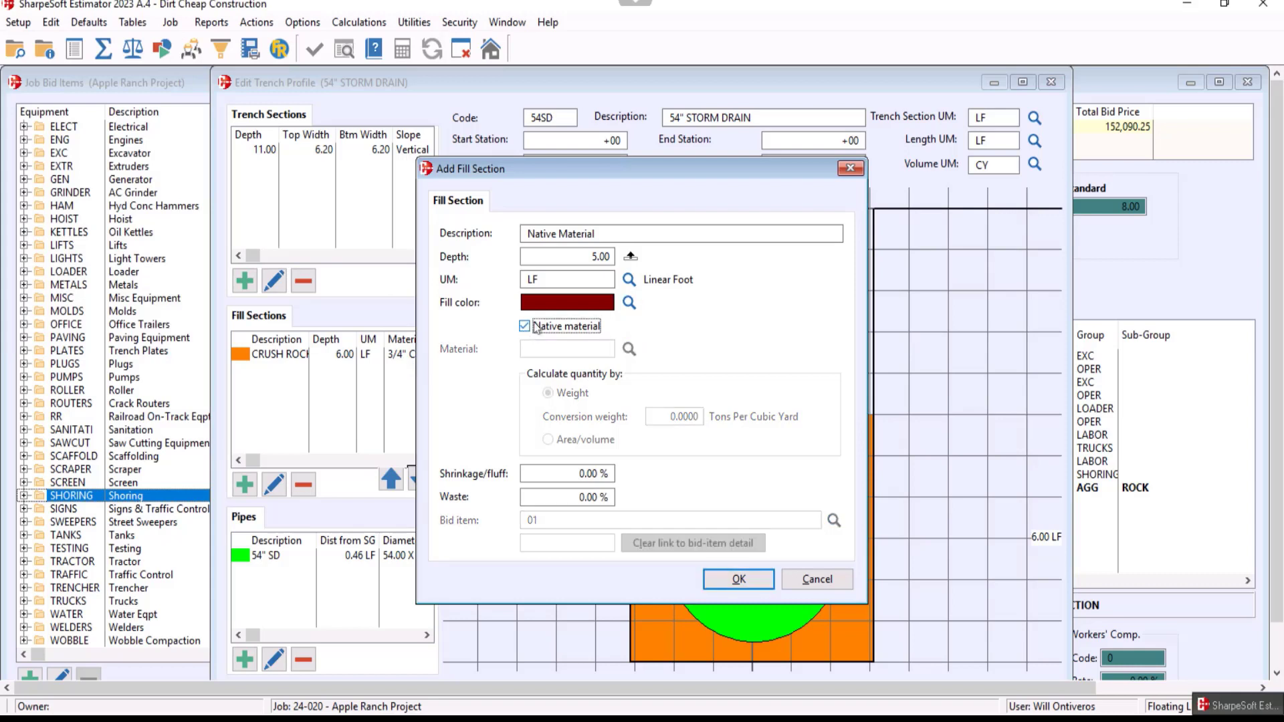
left_click(729, 575)
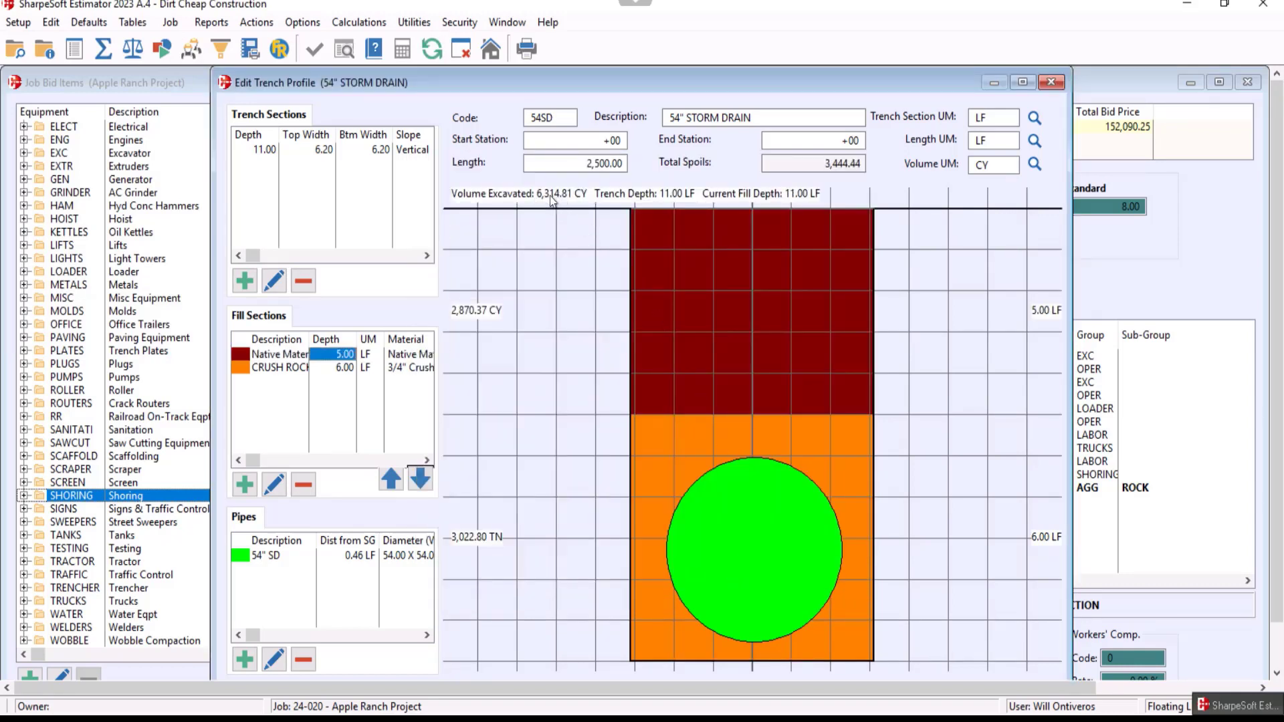
Check the total spoils and accept the trench profile to return to the bid item details.
left_click(839, 165)
left_click_drag(848, 164, 867, 165)
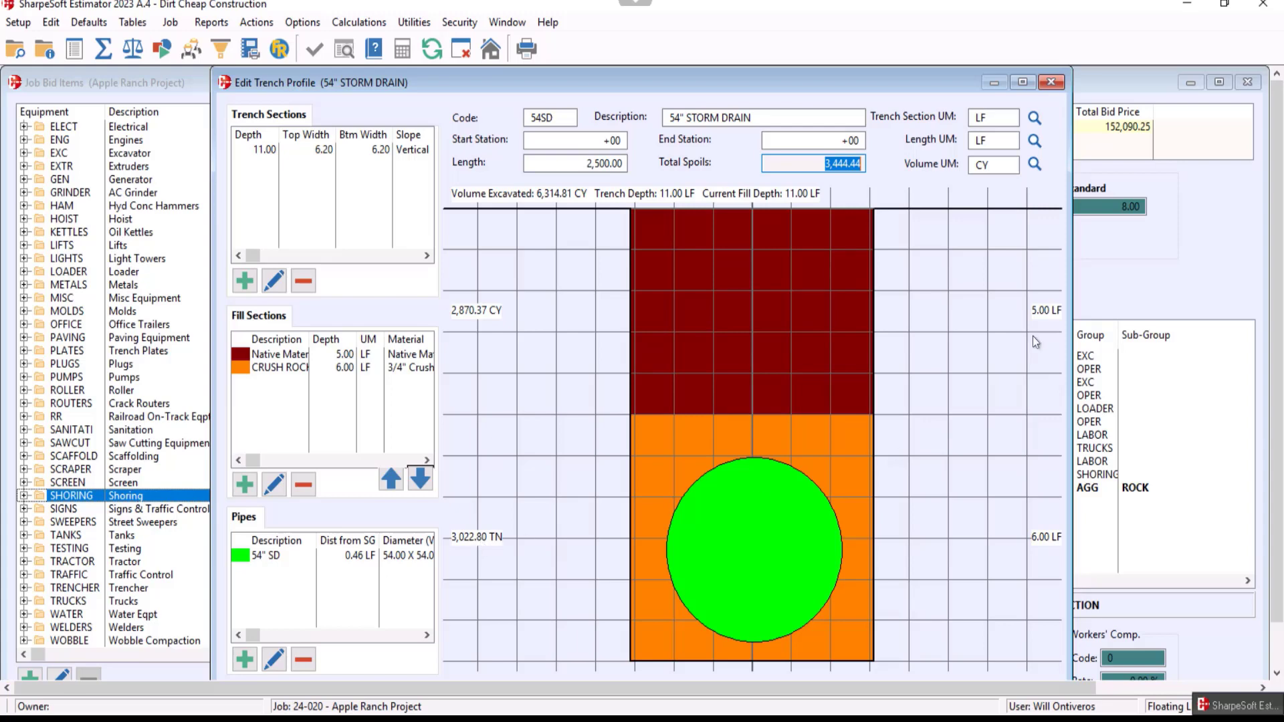
scroll(1273, 247, "down", 2)
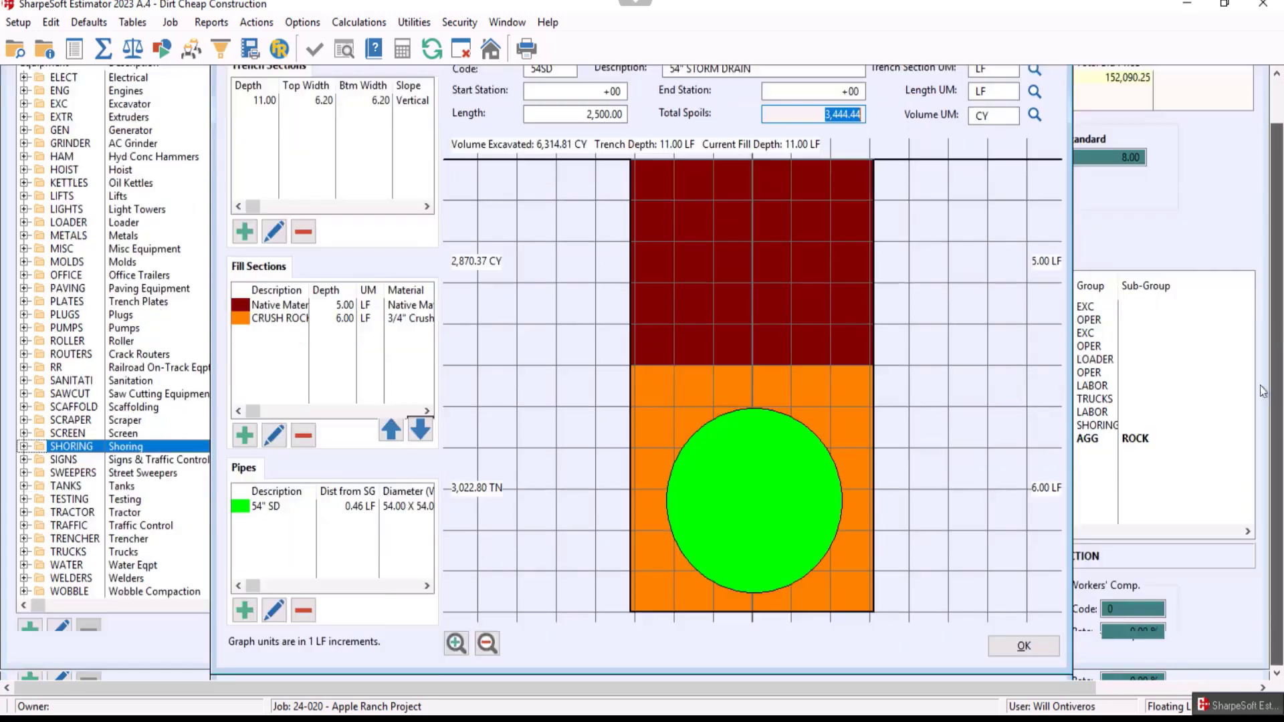
left_click(1023, 646)
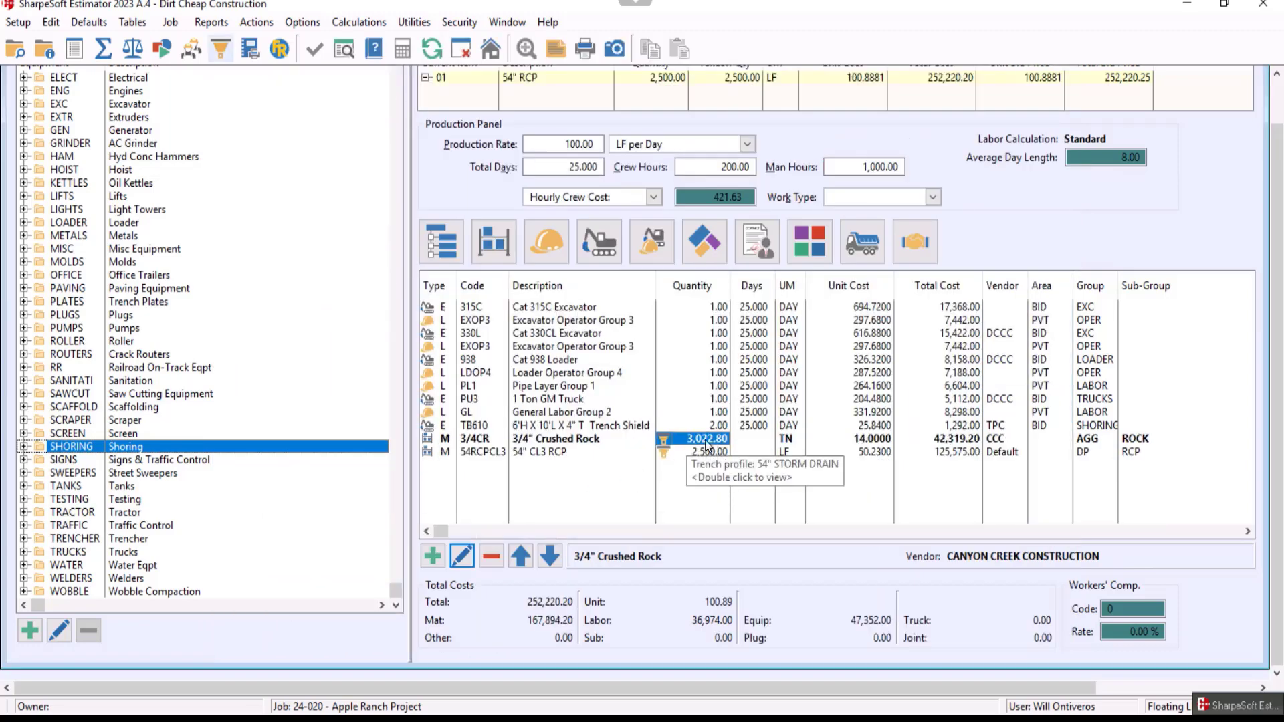
Reopen the trench profile linked to the 3/4" Crushed Rock quantity, set the trench section's top and bottom widths to 7.00 LF and accept the profile.
double_click(664, 444)
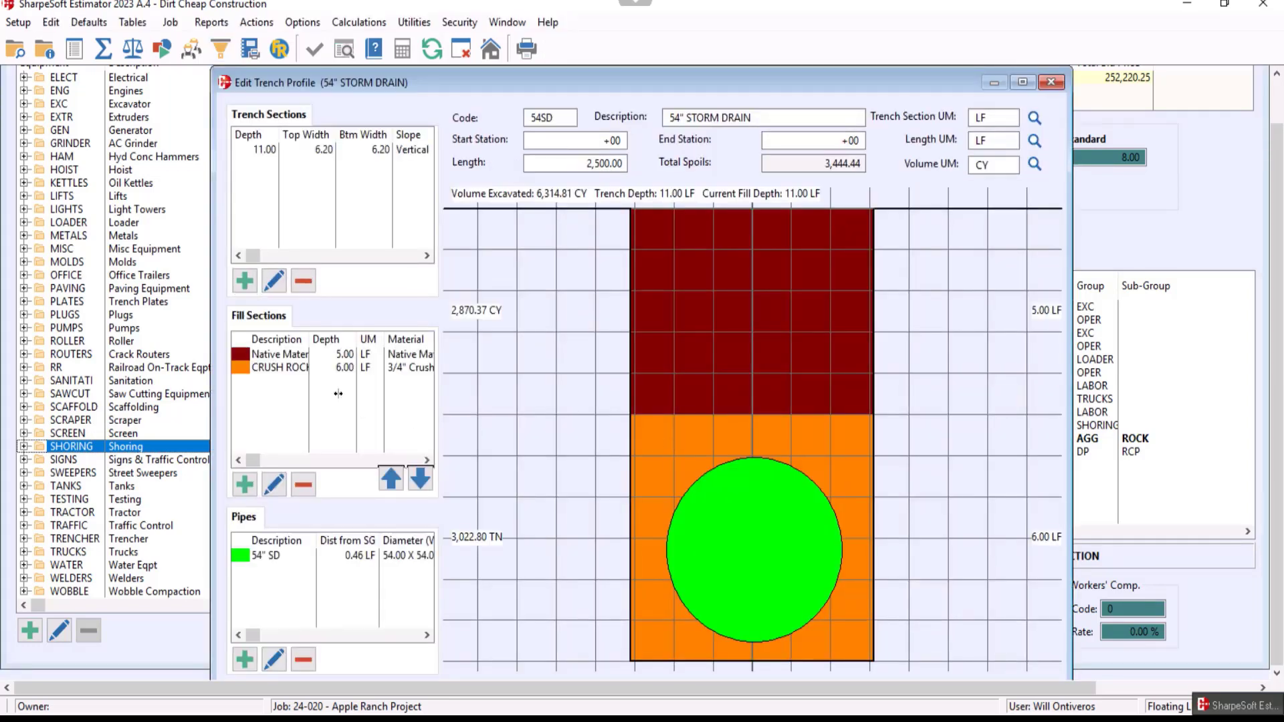
double_click(325, 150)
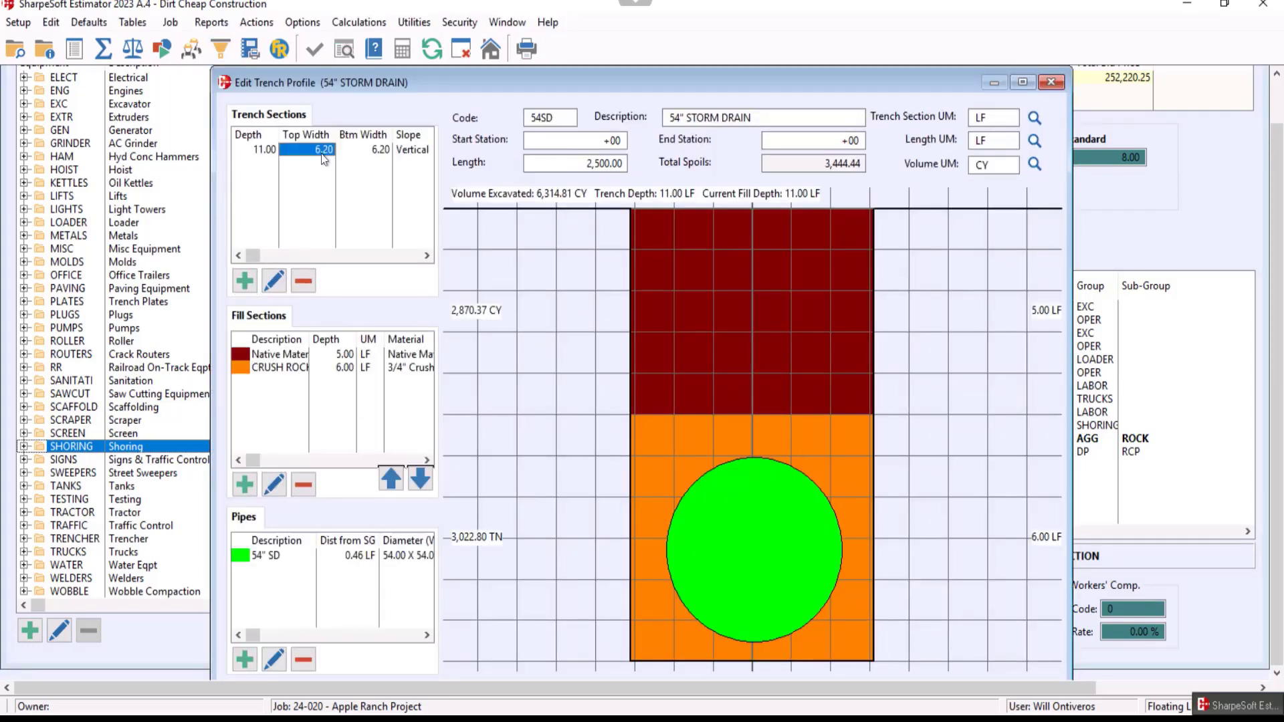
key("Tab")
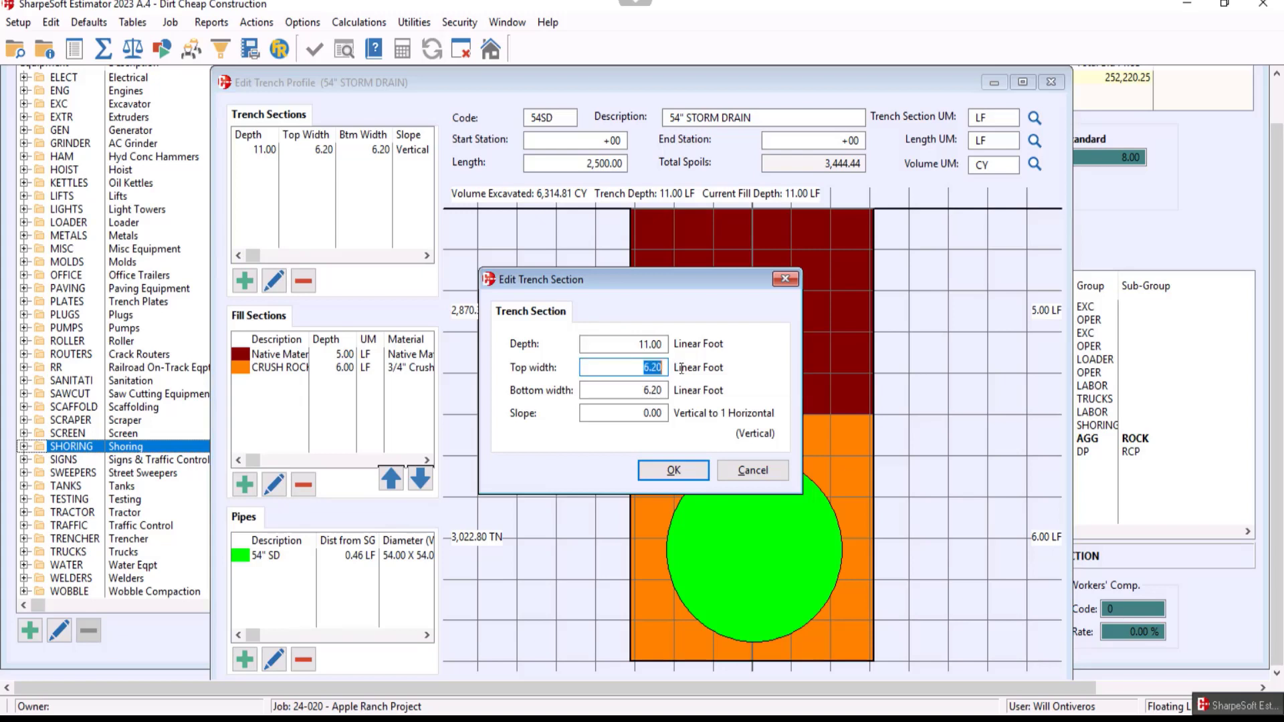
type("7")
key("Tab")
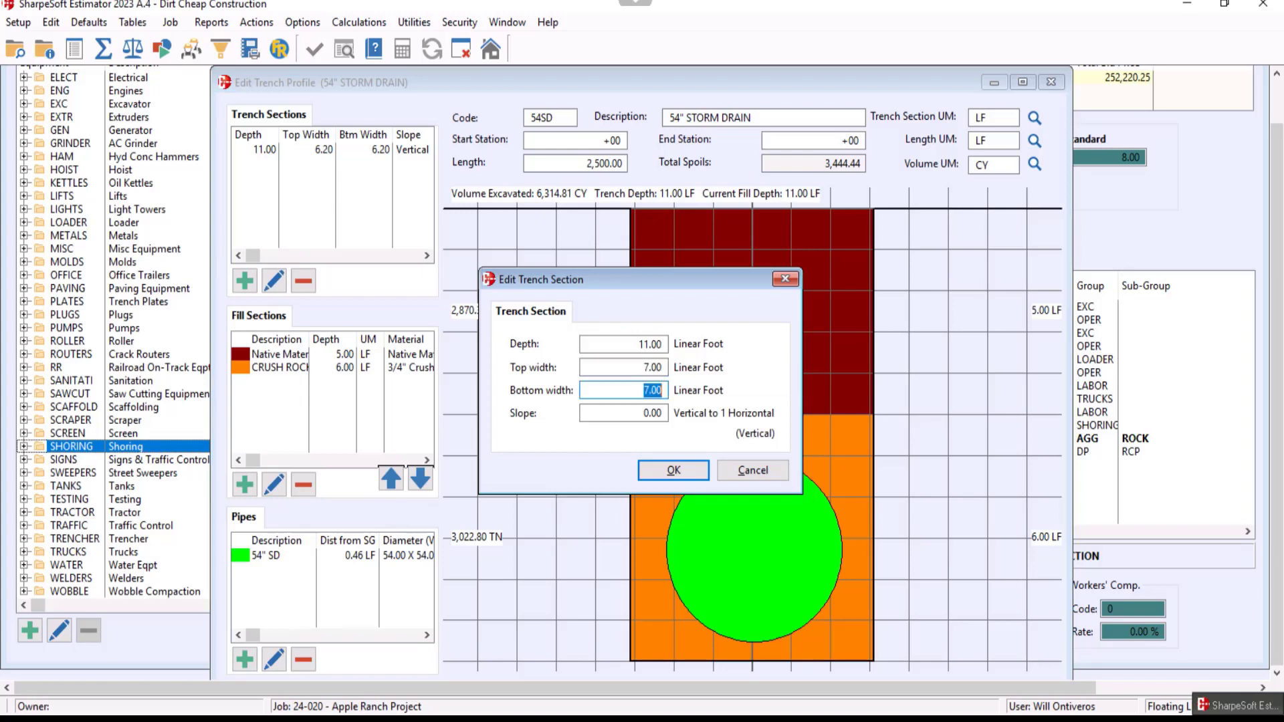
left_click(656, 476)
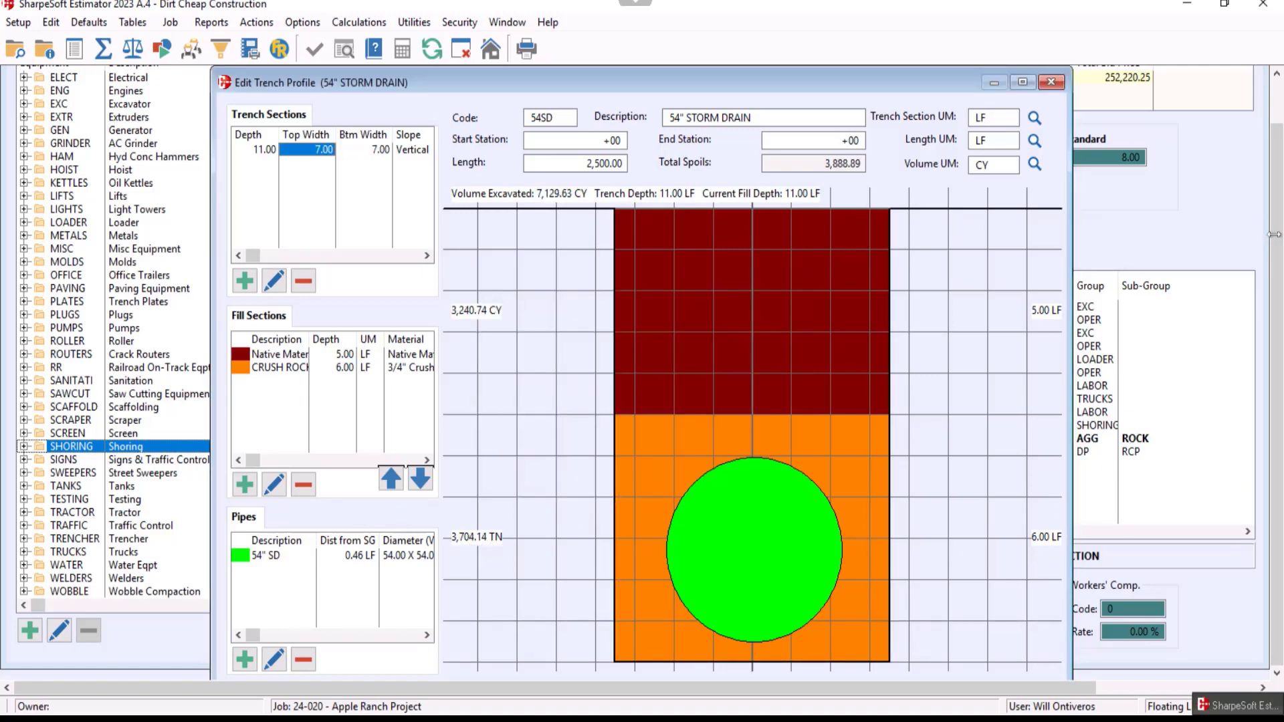
left_click(1276, 277)
left_click(1023, 645)
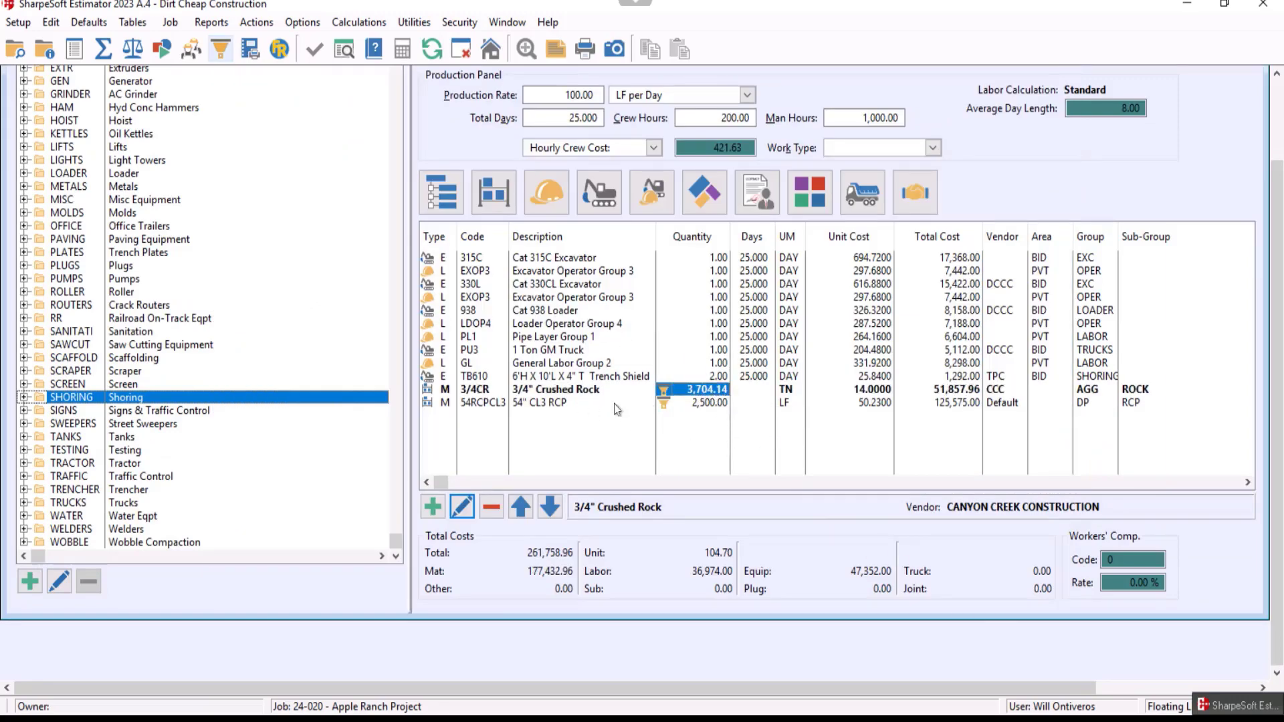
Set the bid item's total days to 22.
left_click_drag(559, 115, 624, 119)
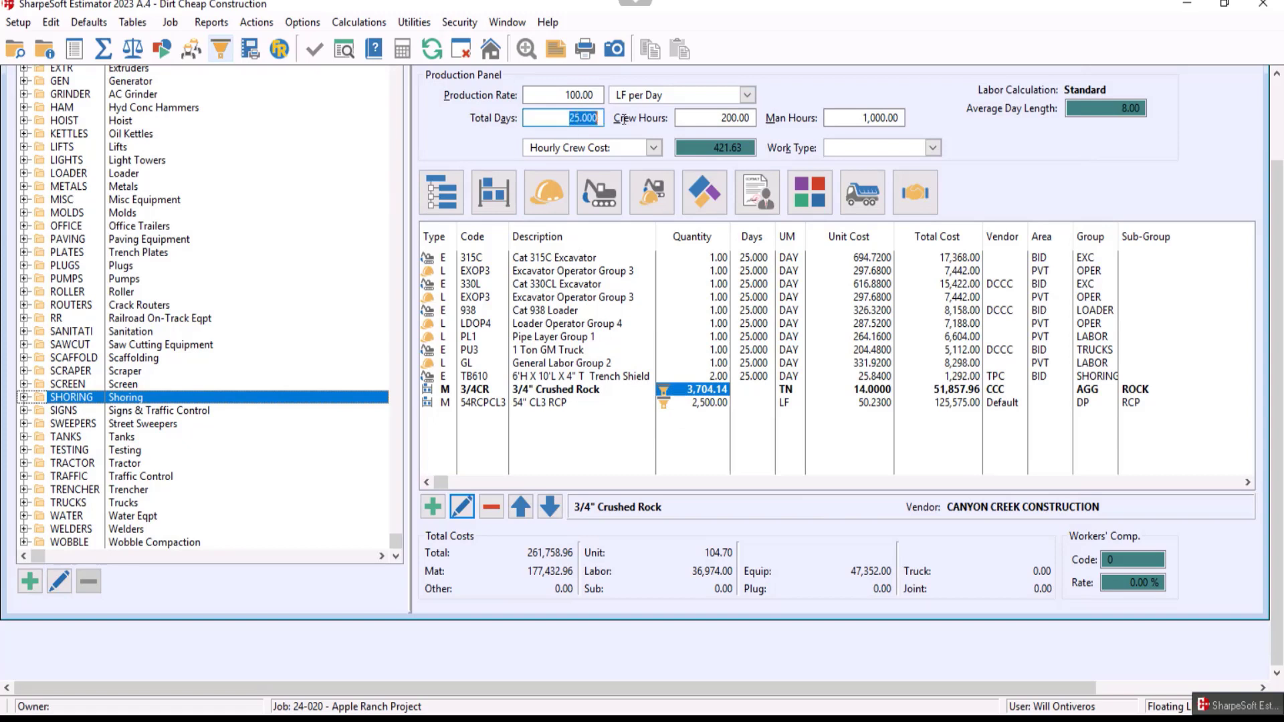
type("22")
key("Return")
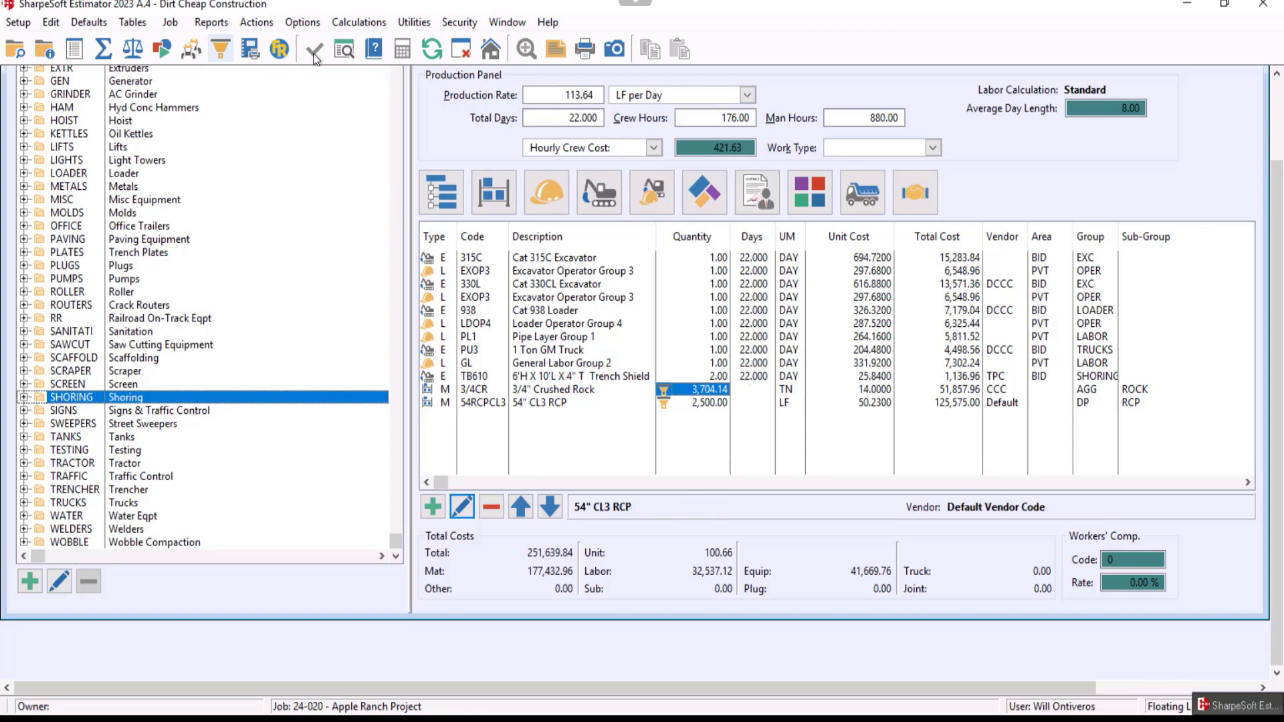
Review the job summary's totals and its labor, equipment and material cost breakdowns, and close the summary.
left_click(104, 49)
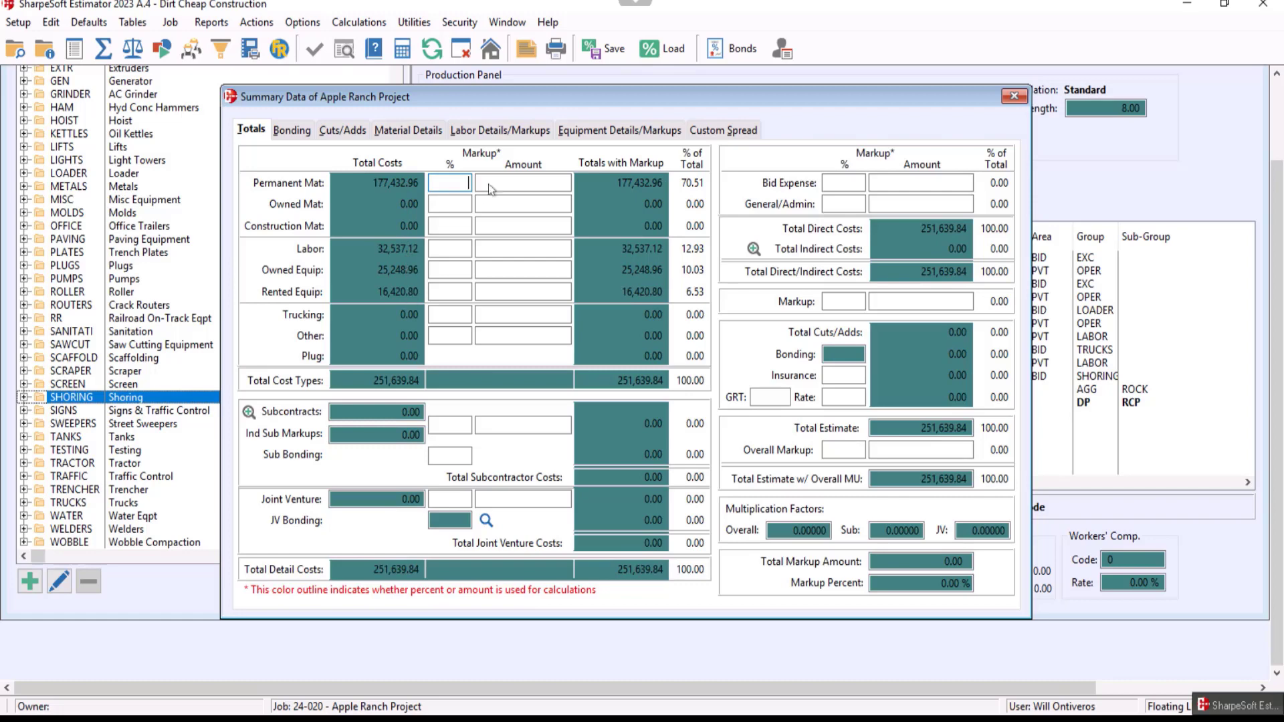
left_click(497, 132)
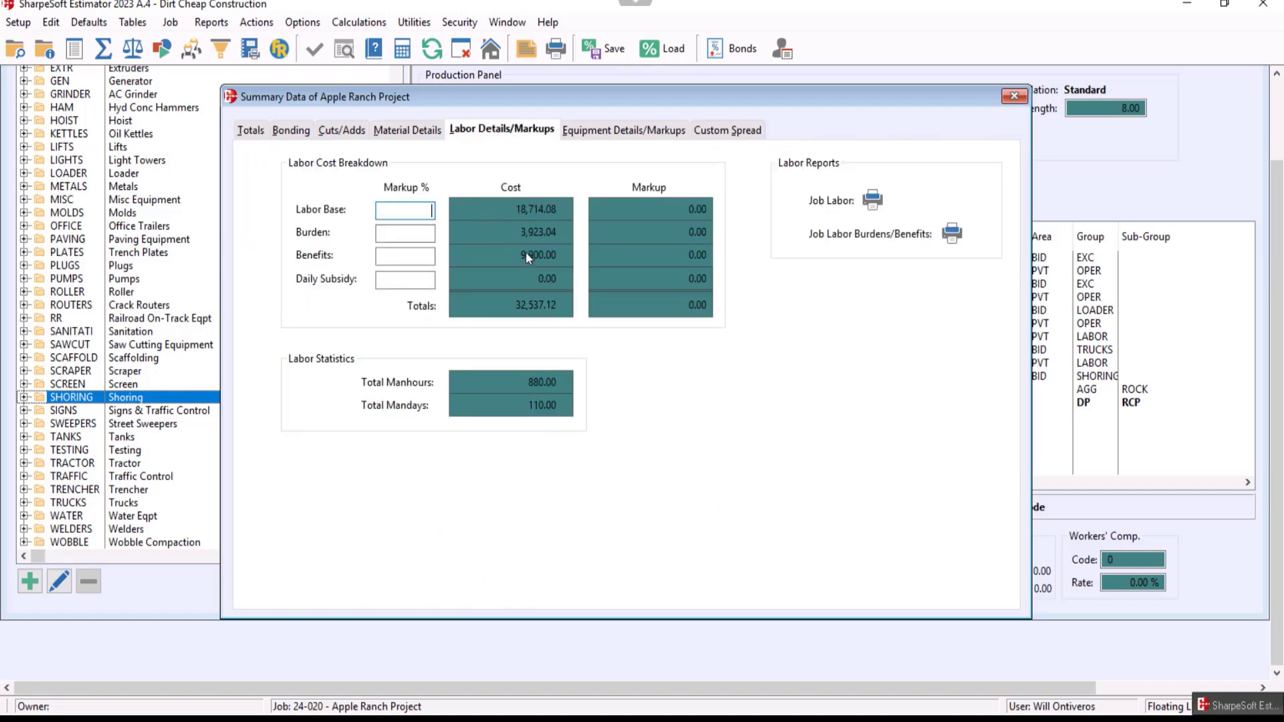
left_click(601, 129)
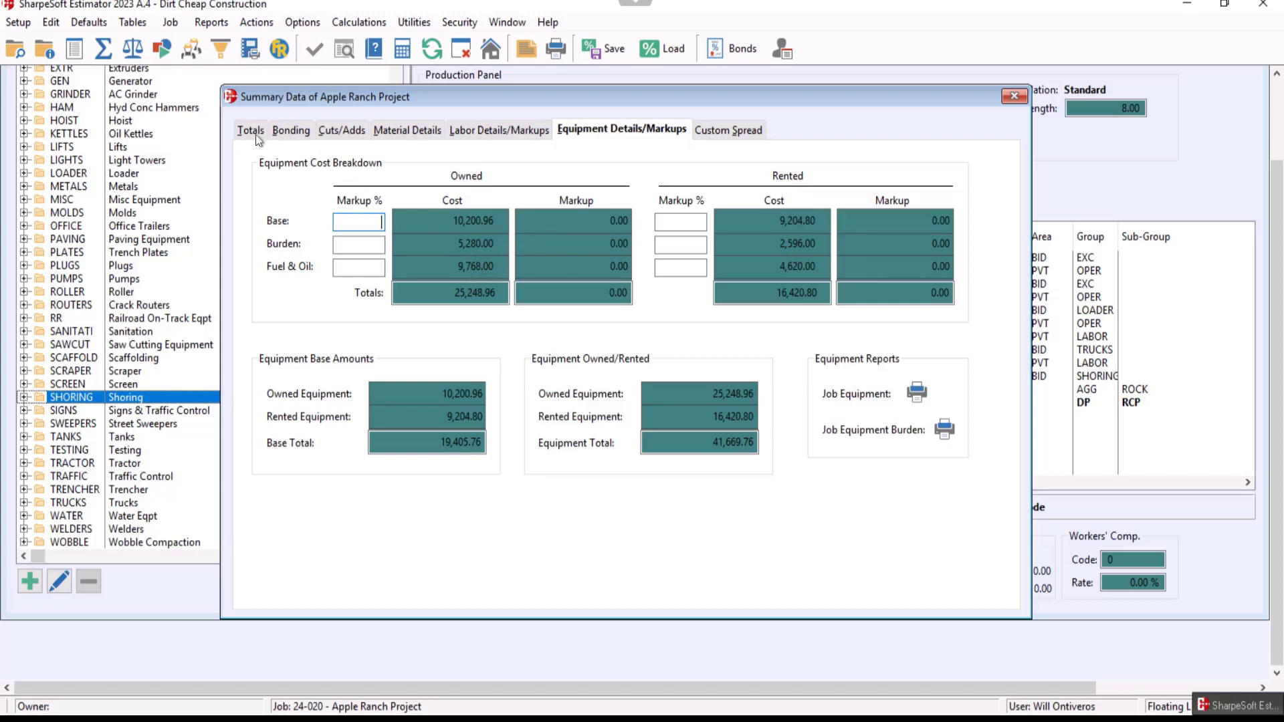
left_click(409, 131)
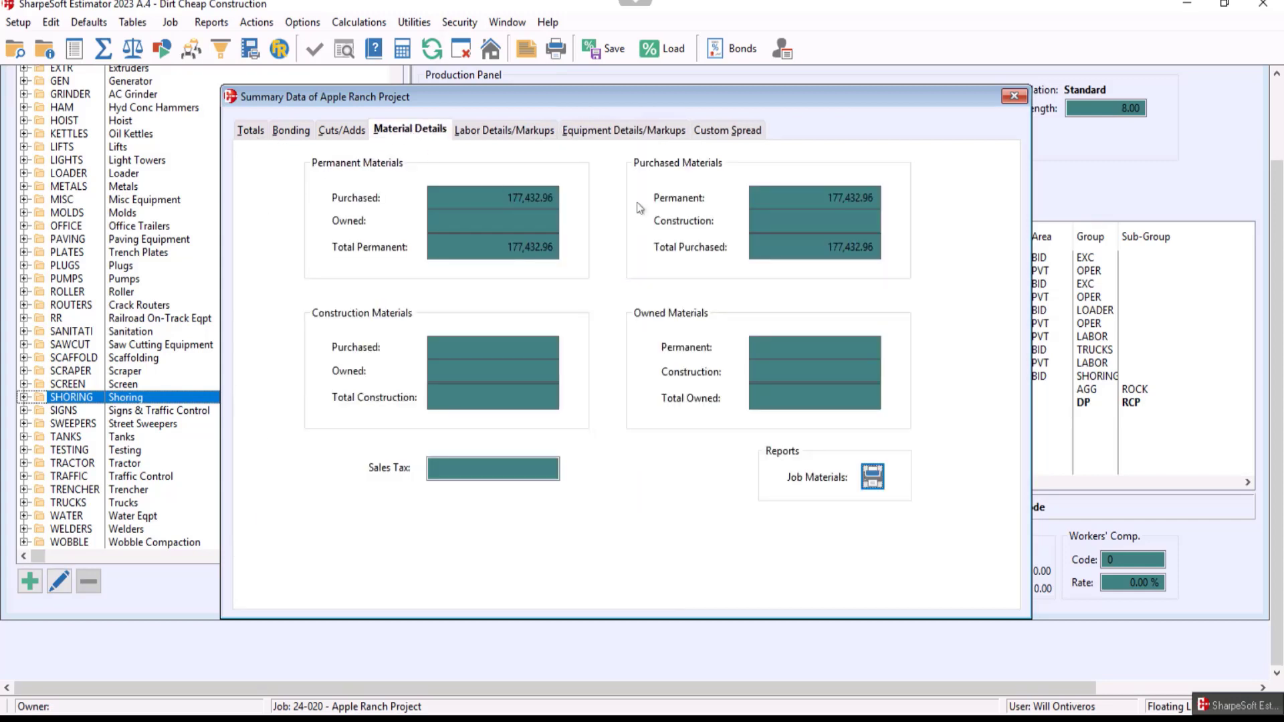
left_click(256, 133)
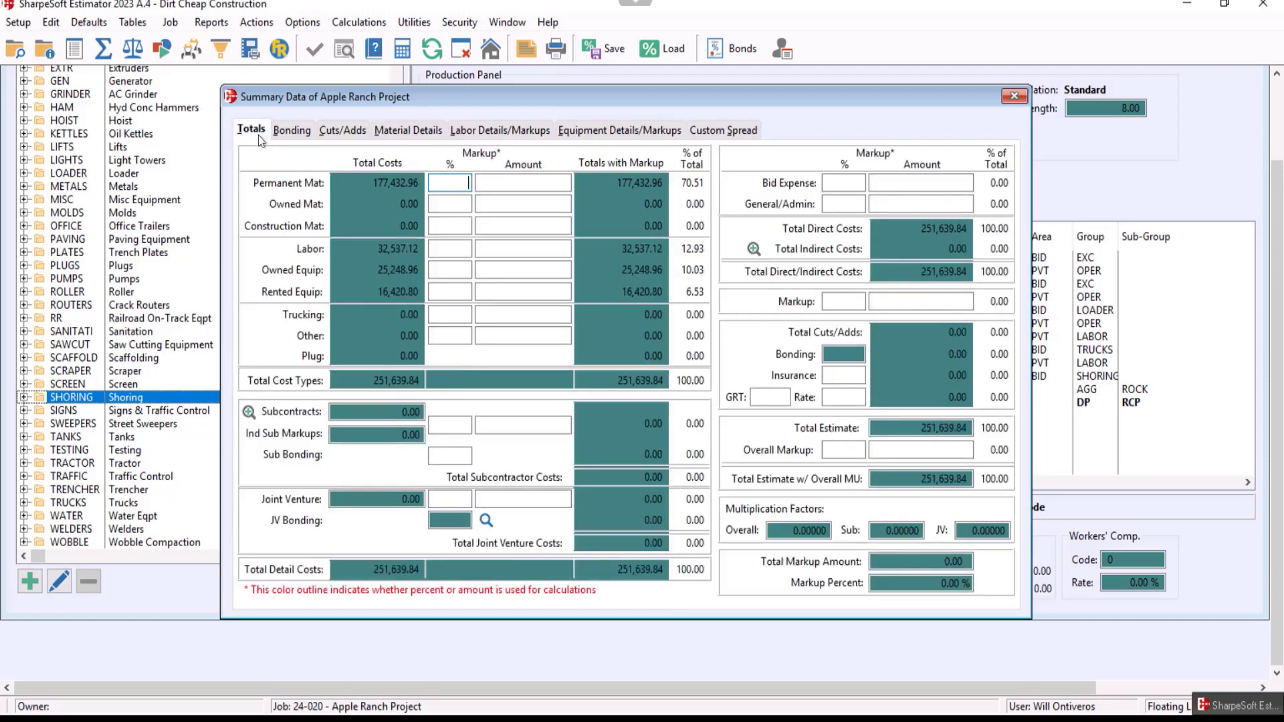
left_click(1012, 97)
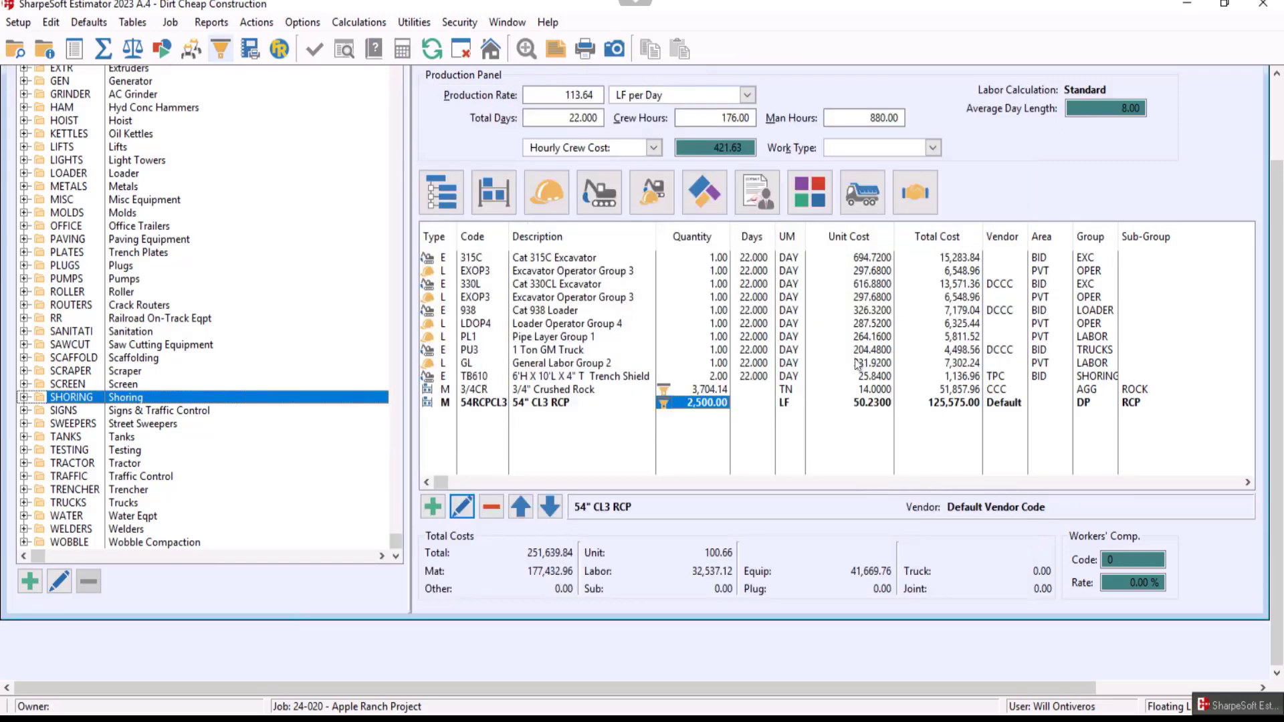
Set the 54" CL3 RCP unit cost to 65, updating the table cost and this record only.
left_click(868, 404)
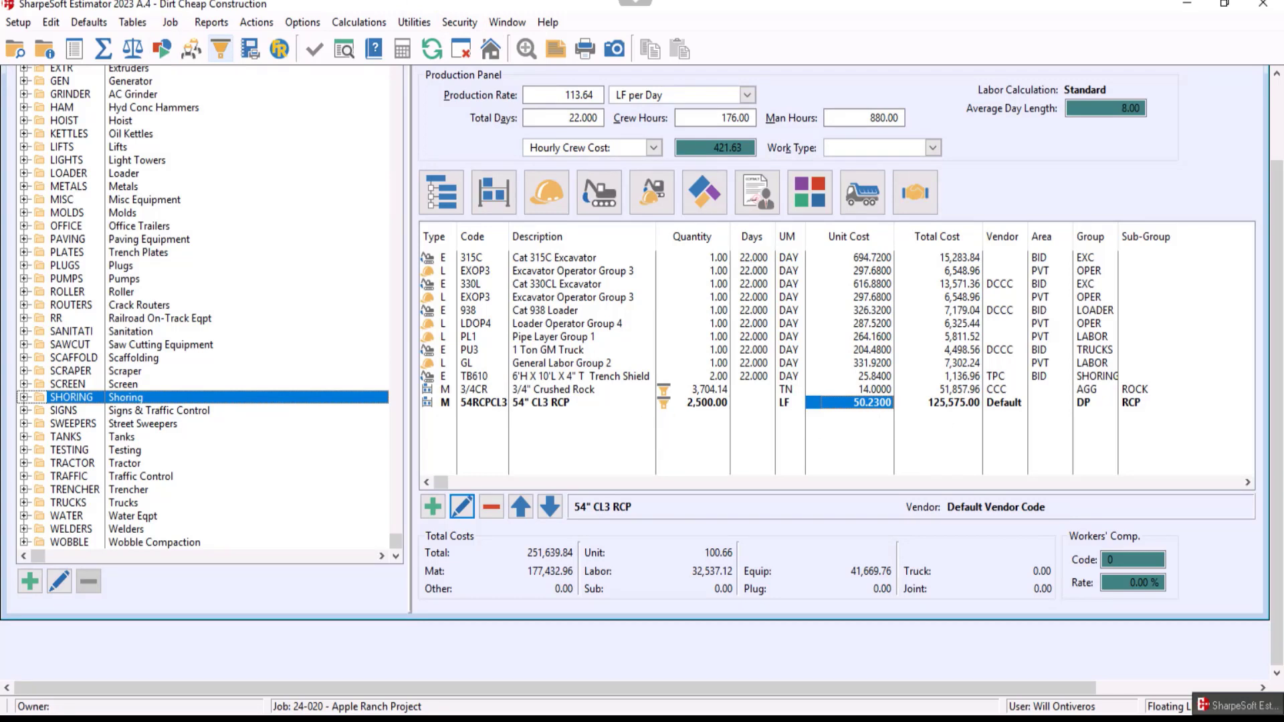
type("65")
key("Return")
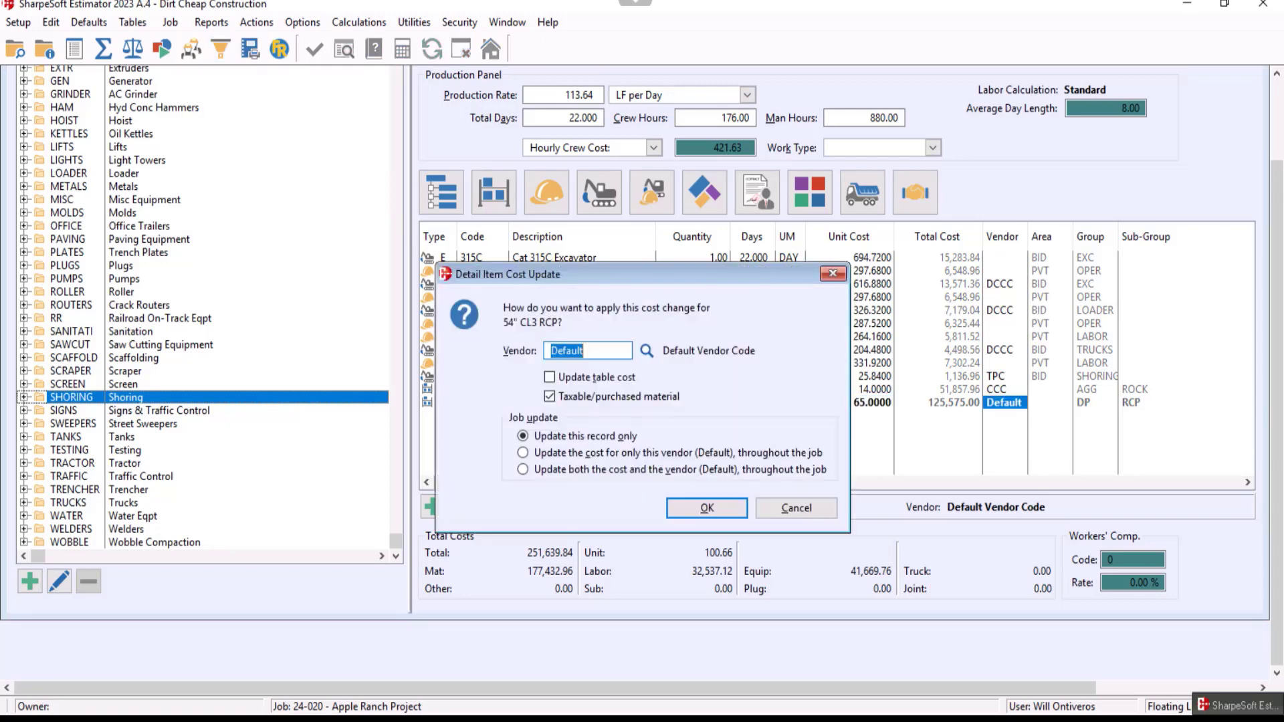
left_click(598, 378)
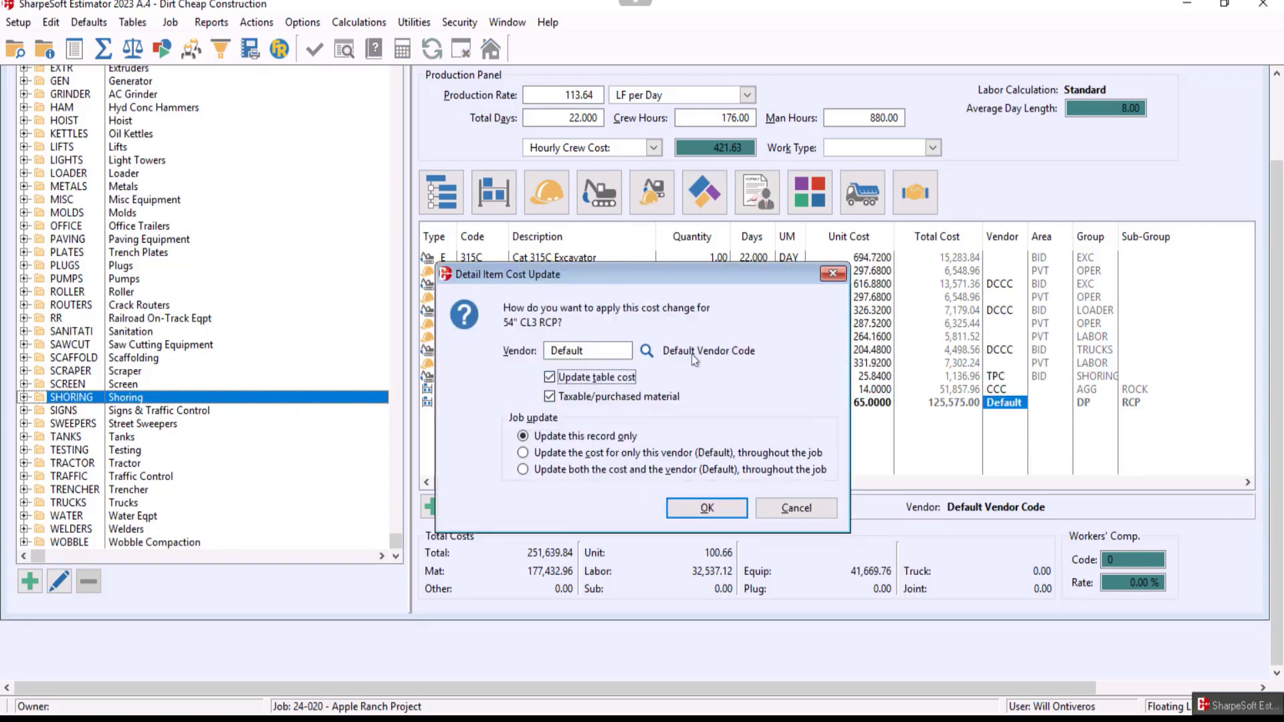
left_click(678, 508)
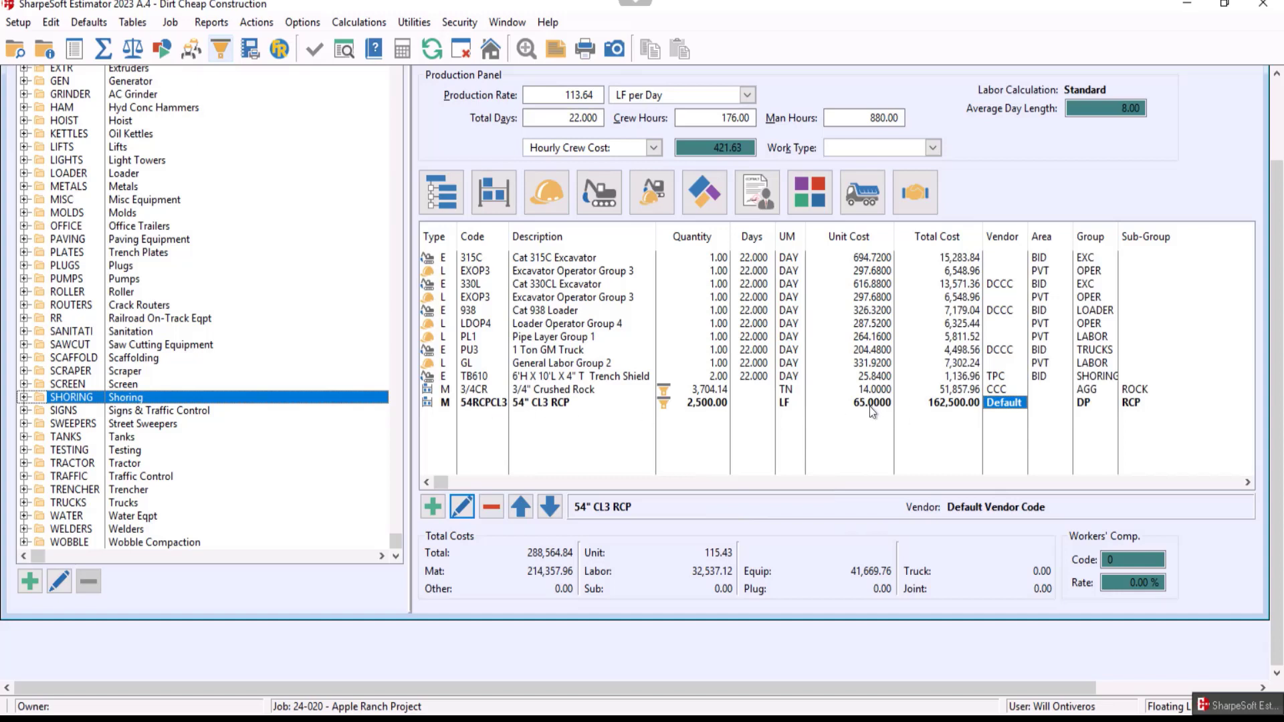
Check the vendor prices for material 54RCPCL3 through a new material line, and delete that line without selecting a vendor.
left_click(440, 510)
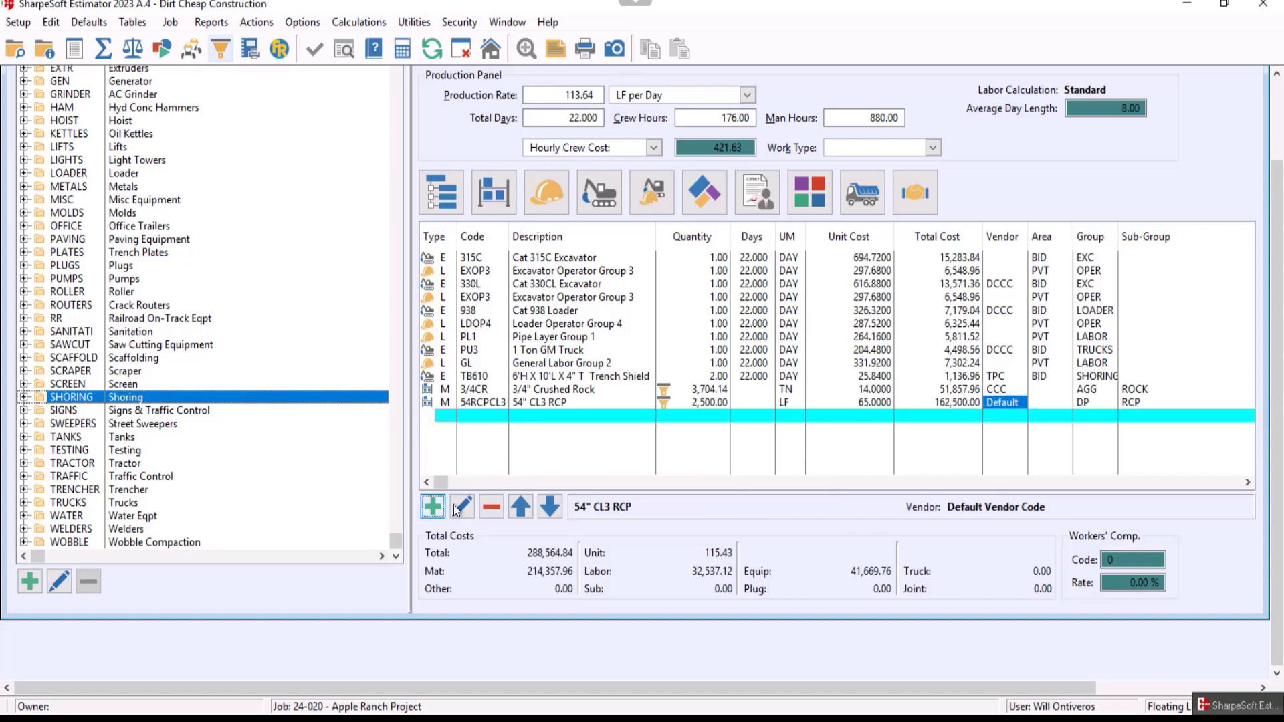
key("m")
key("Tab")
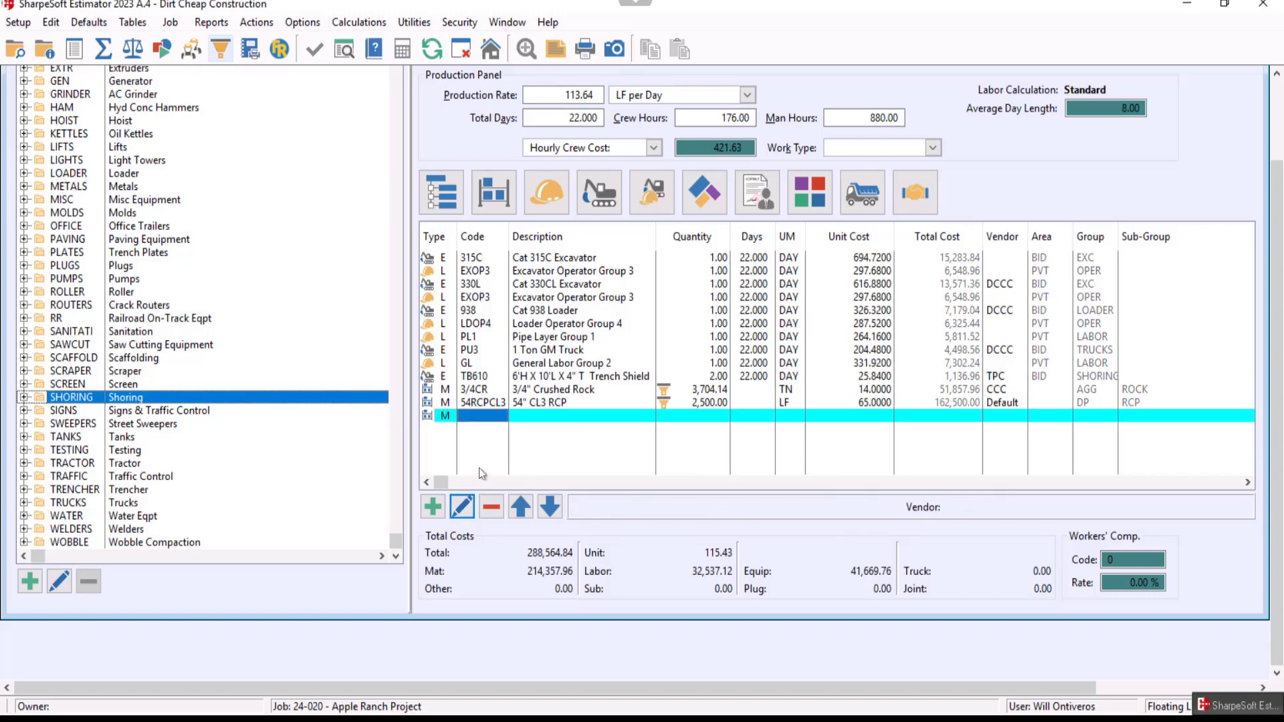
type("54R")
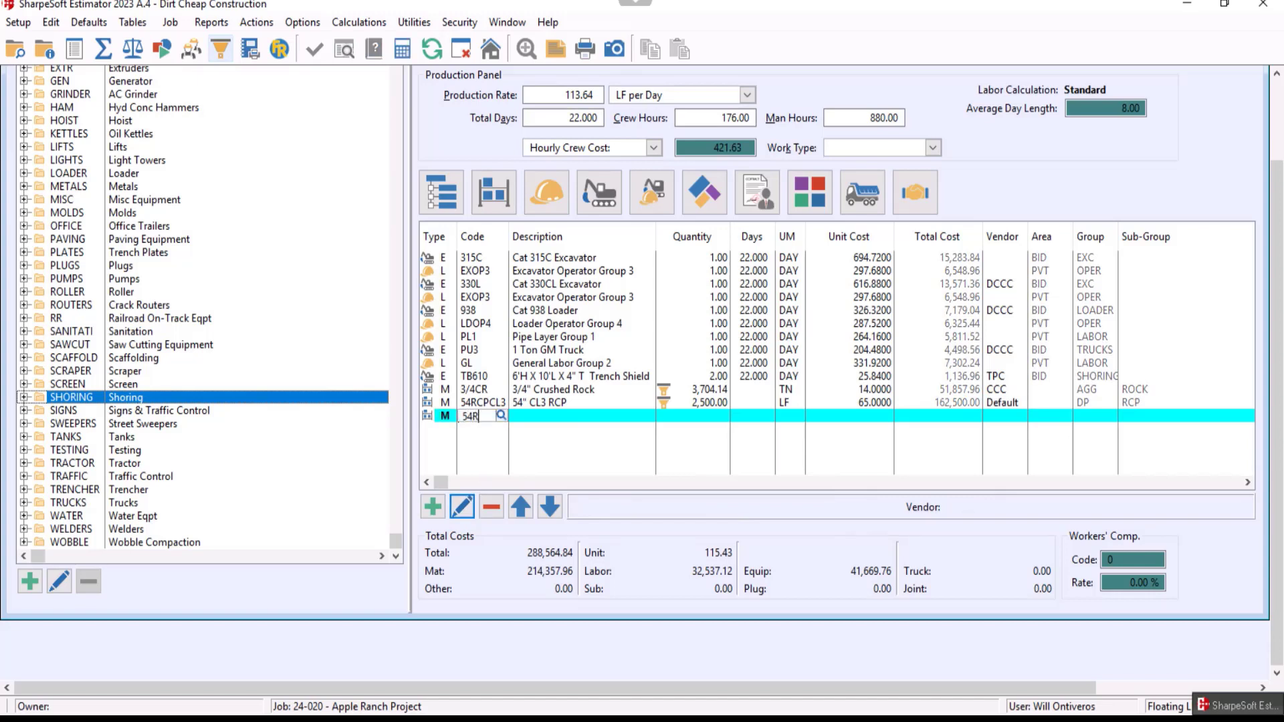
type("CPCL3")
key("Return")
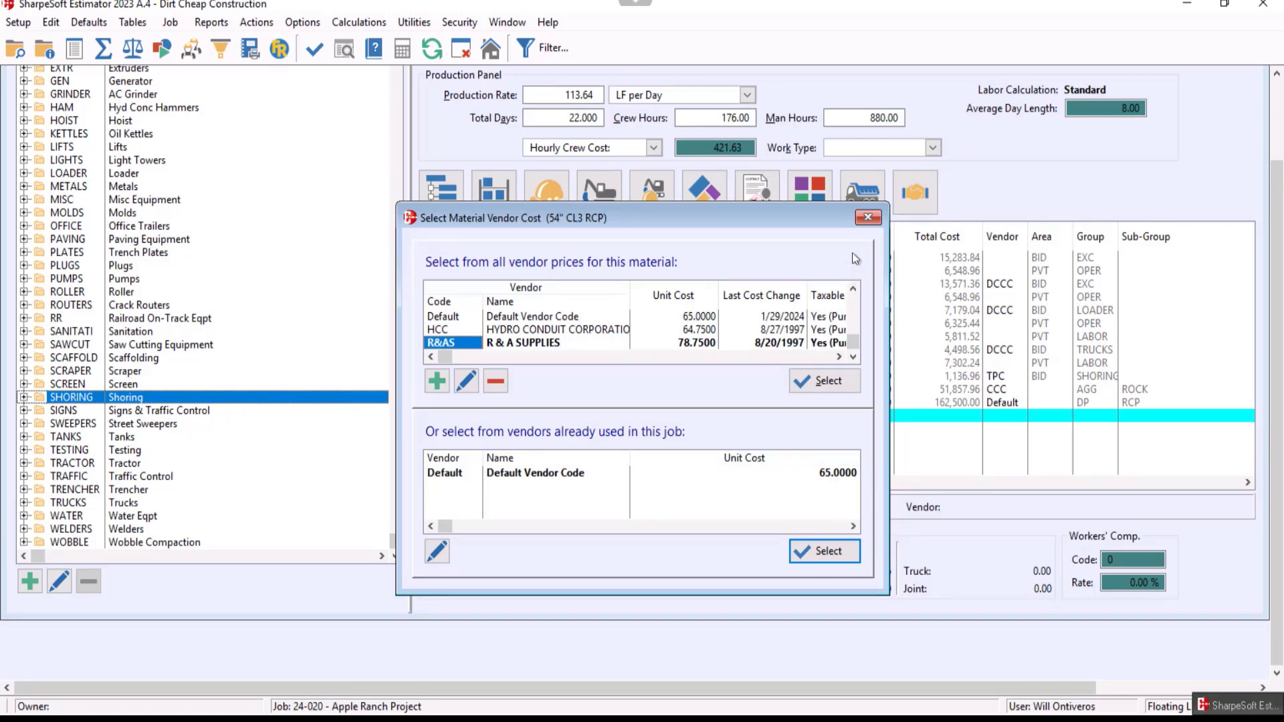
left_click(867, 218)
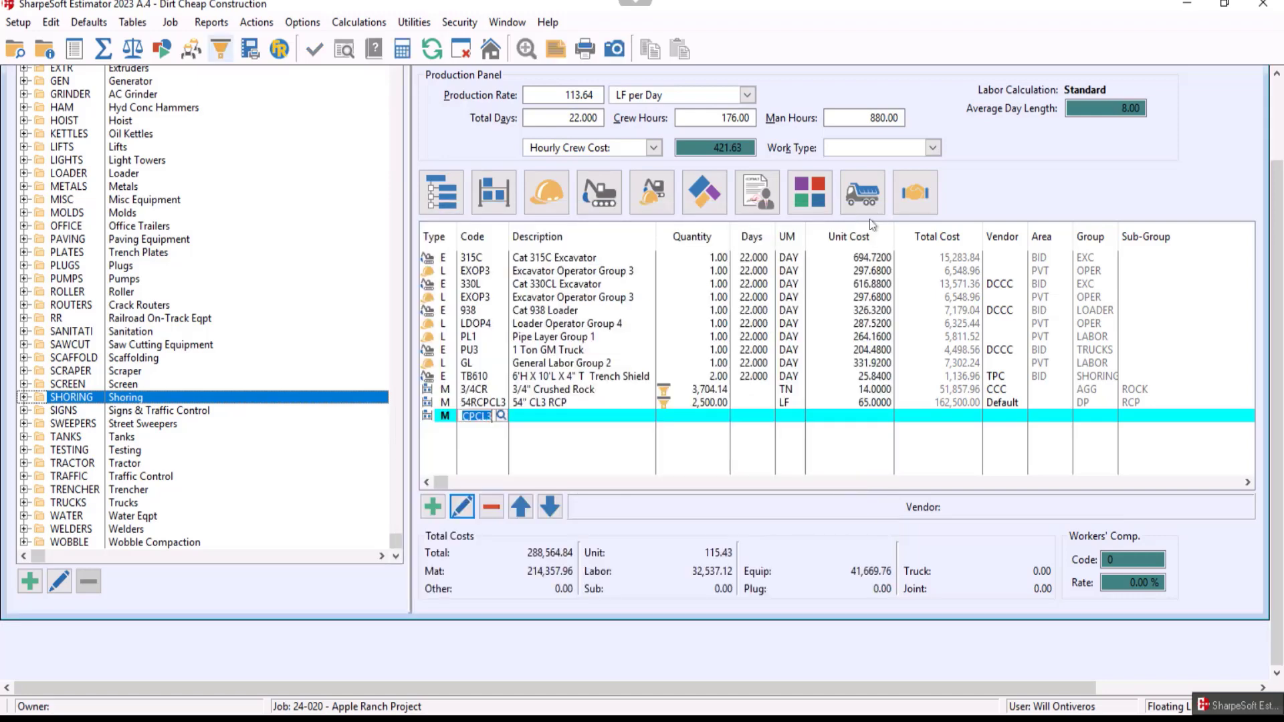
key("Escape")
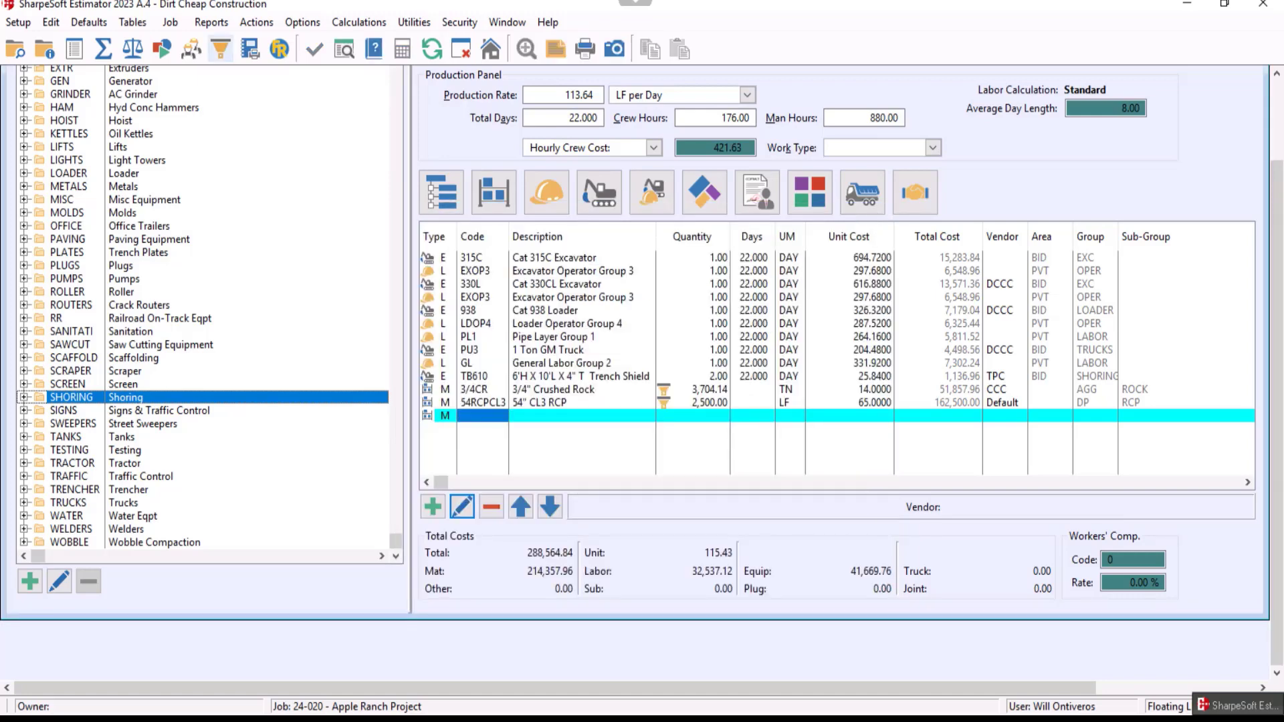
key("Escape")
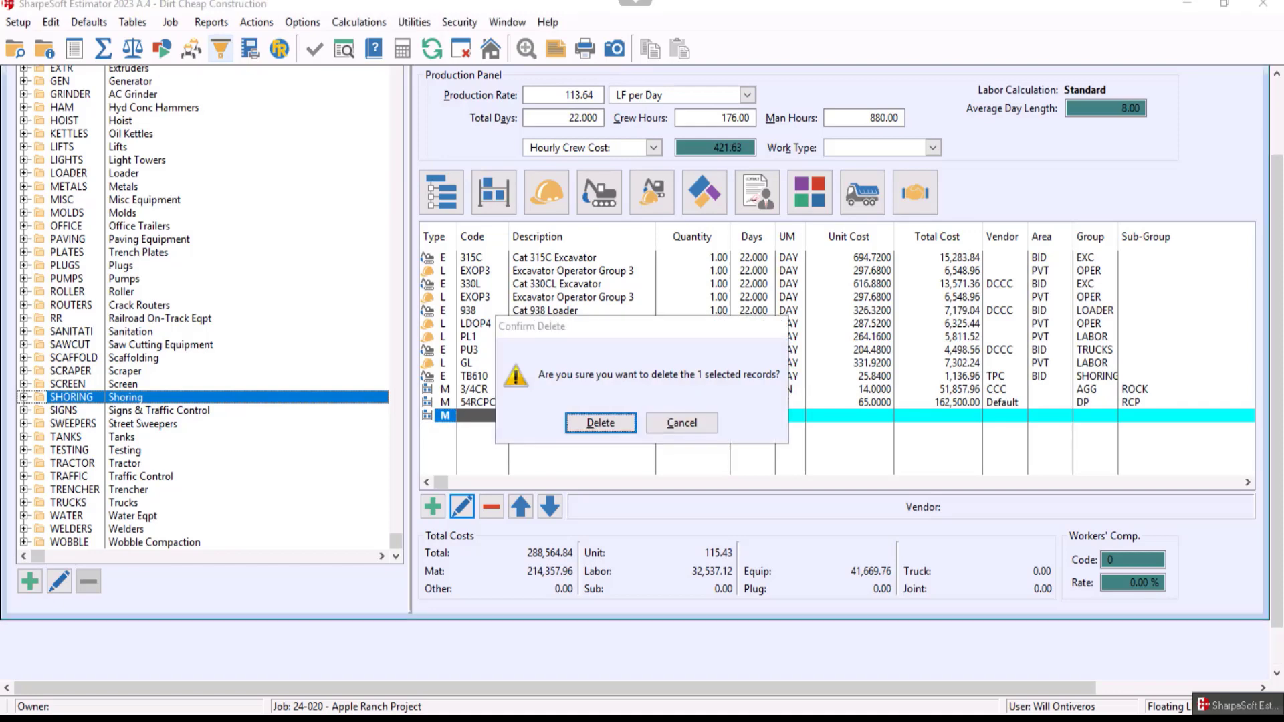
key("Return")
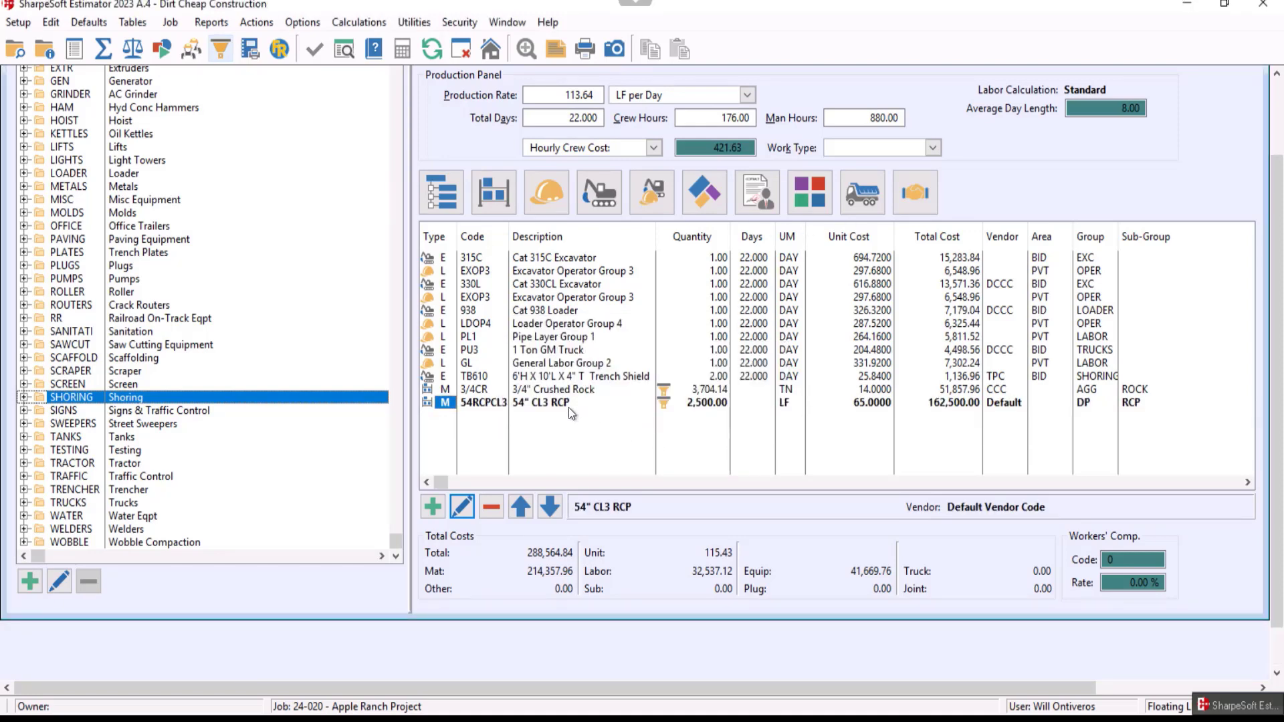
Leave the bid item's cost details and load the 5-12-4 markup configuration into the Apple Ranch Project's job summary.
key("Escape")
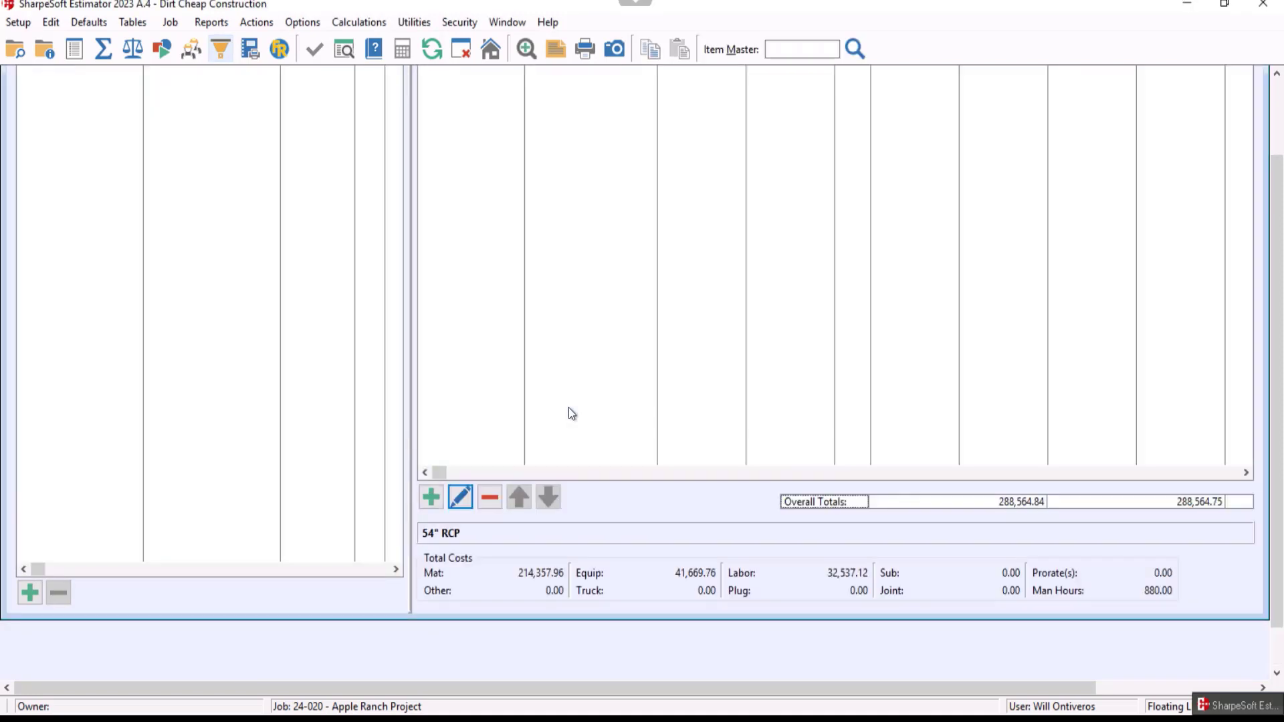
left_click(108, 51)
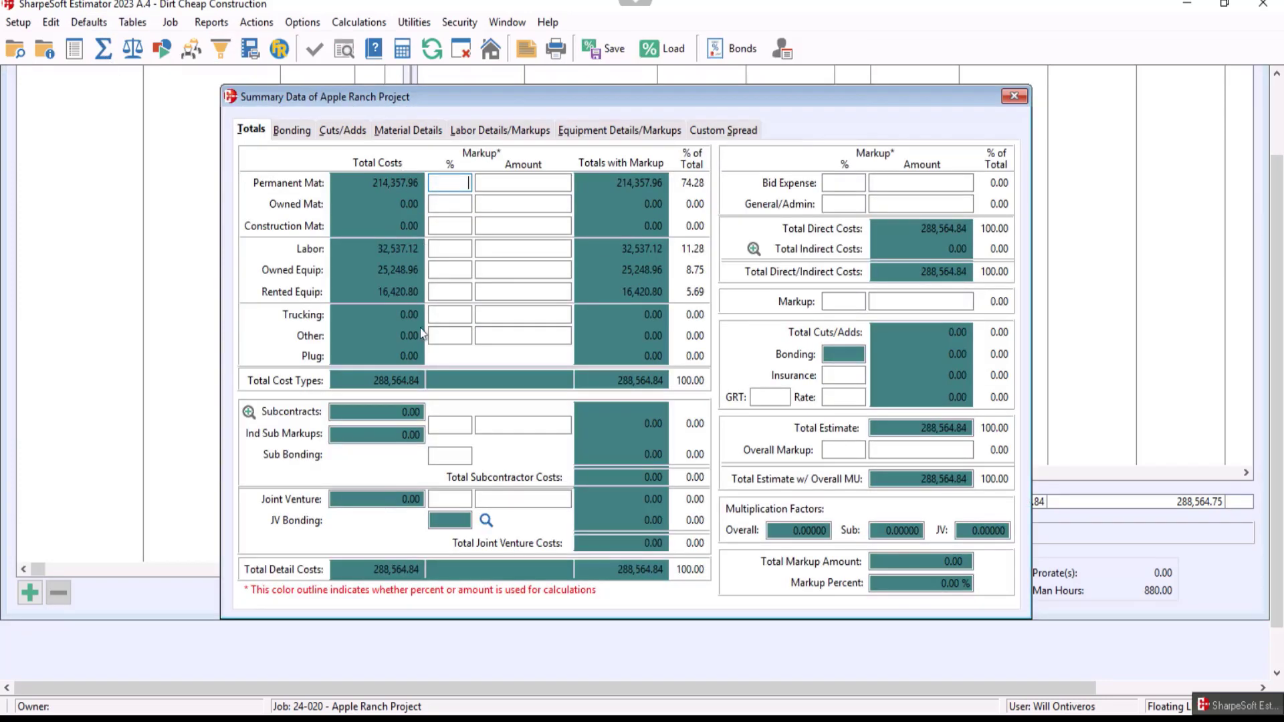
left_click(668, 51)
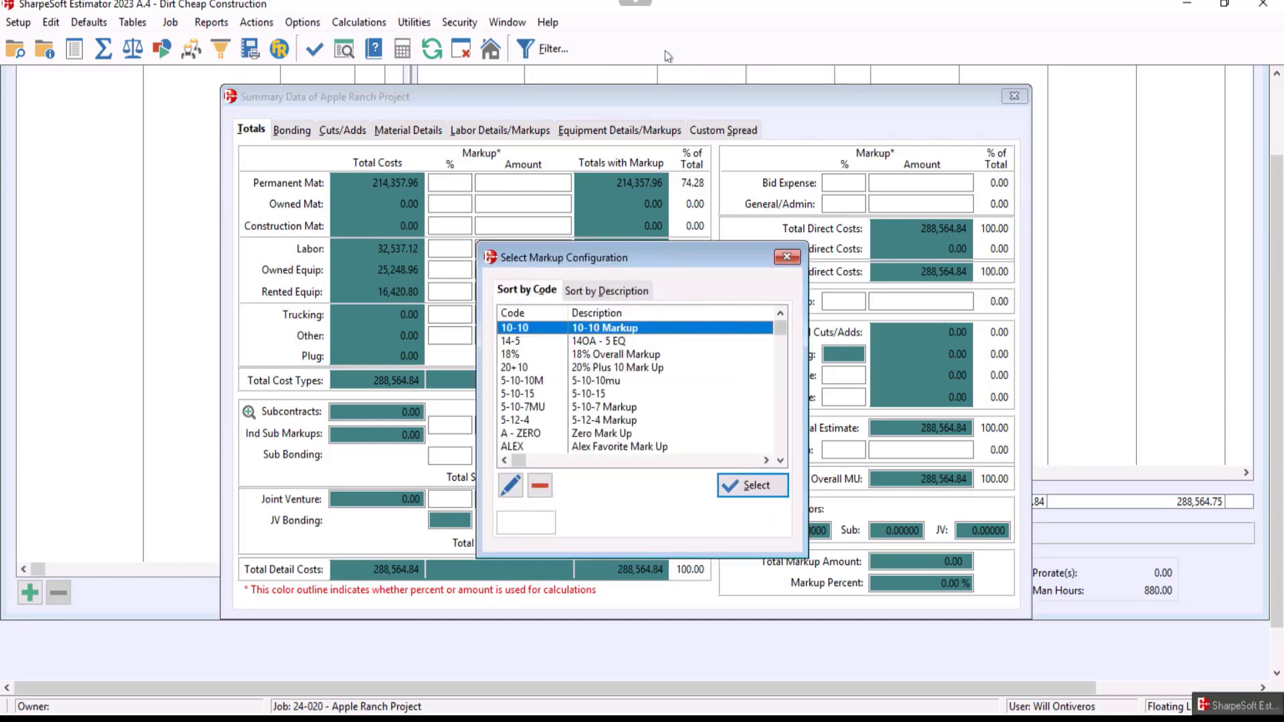
double_click(606, 420)
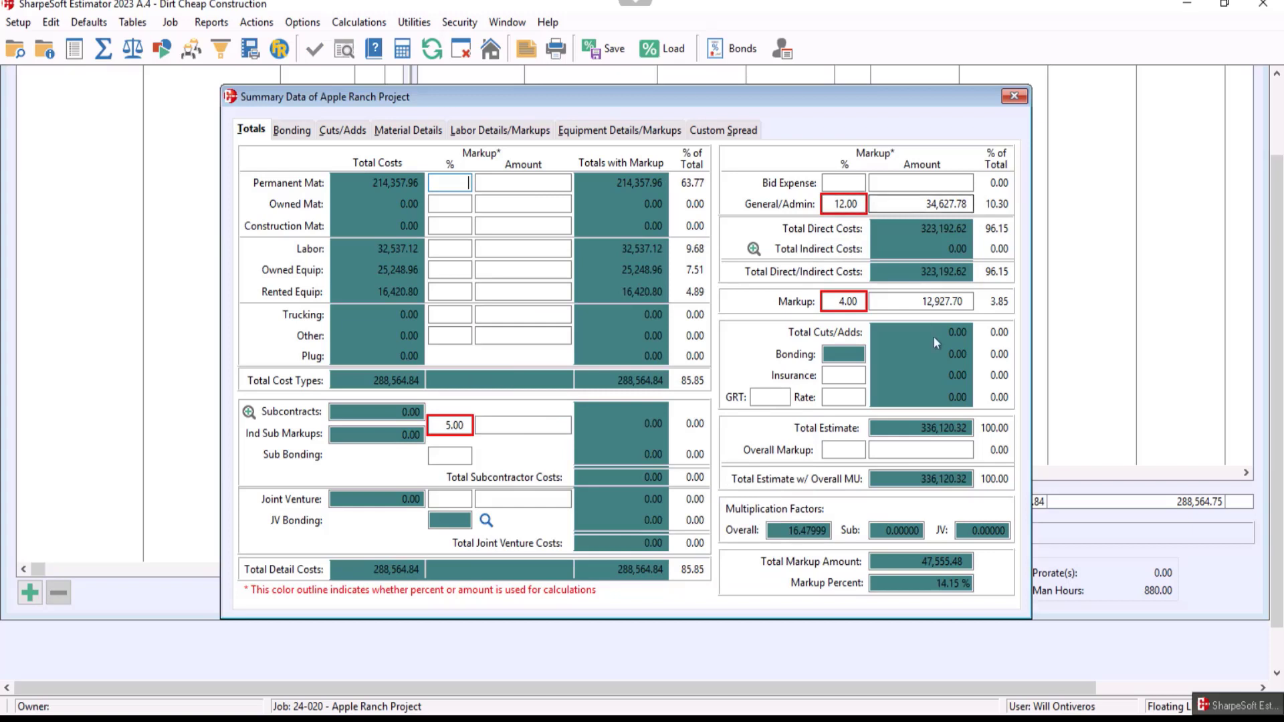
left_click(933, 478)
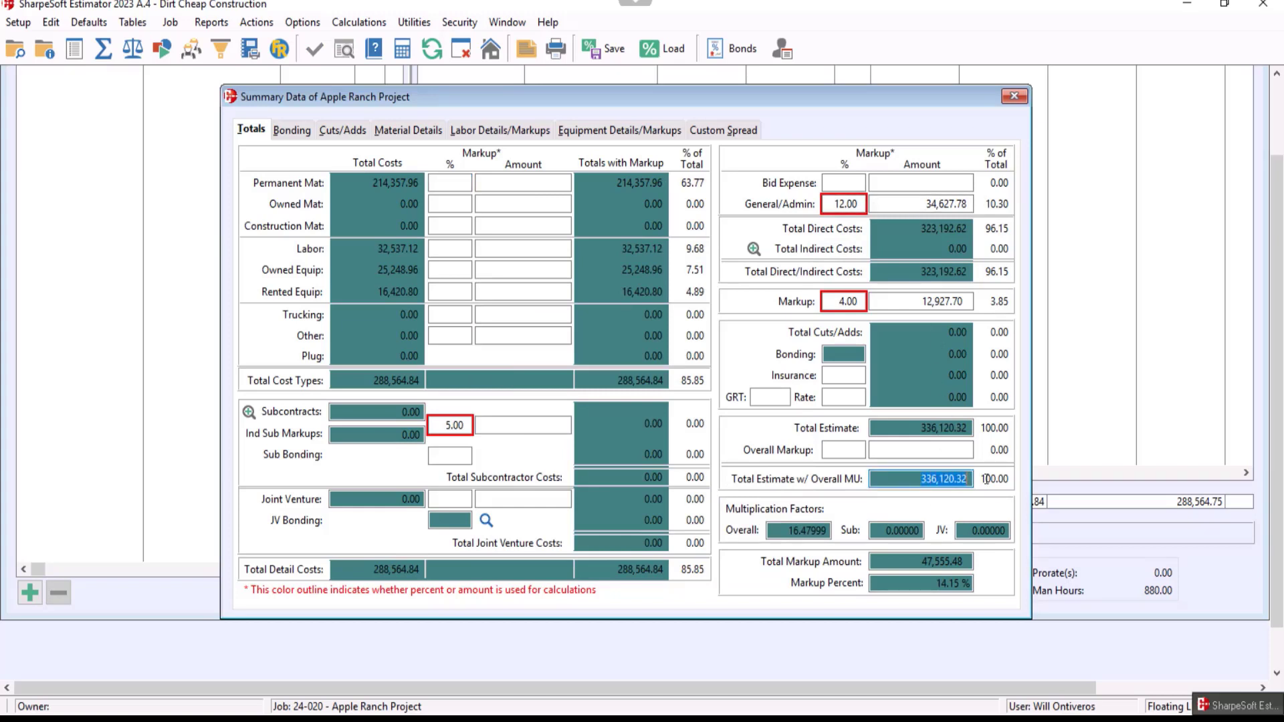
Set the rounded unit bid price of the 54" RCP item to 140 in the job's Rounding Sheet.
left_click(135, 55)
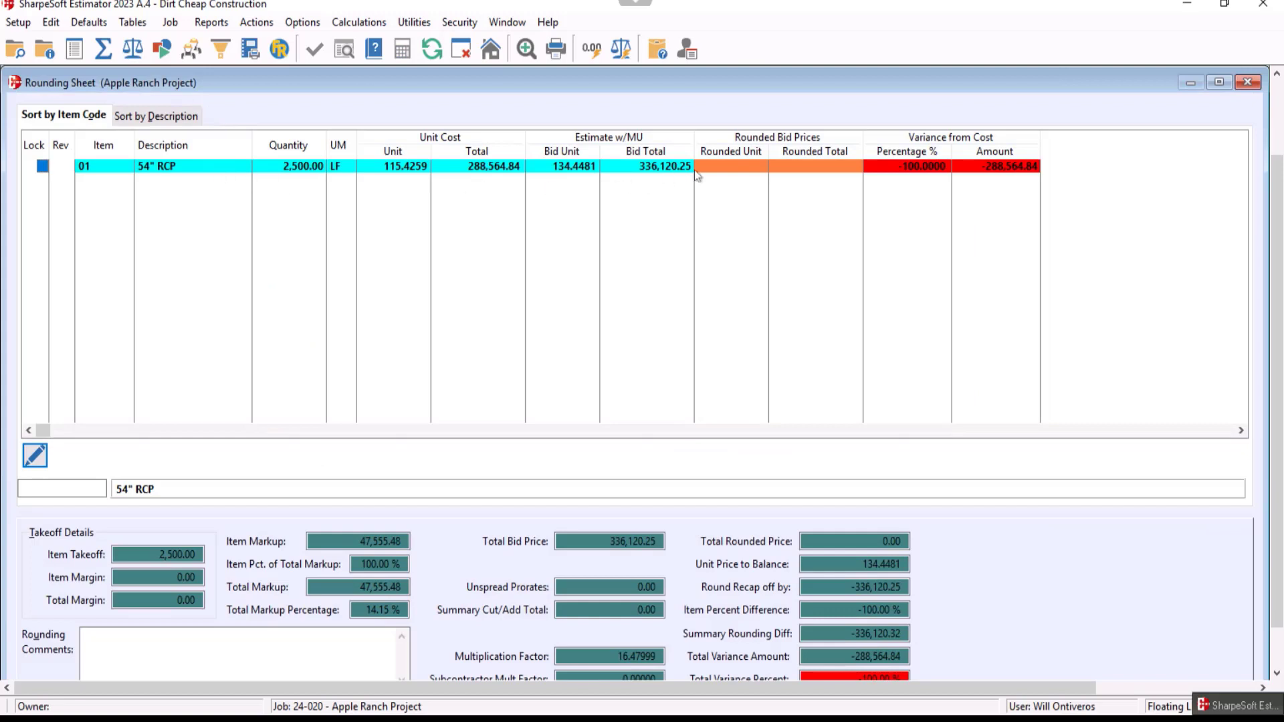
left_click(737, 171)
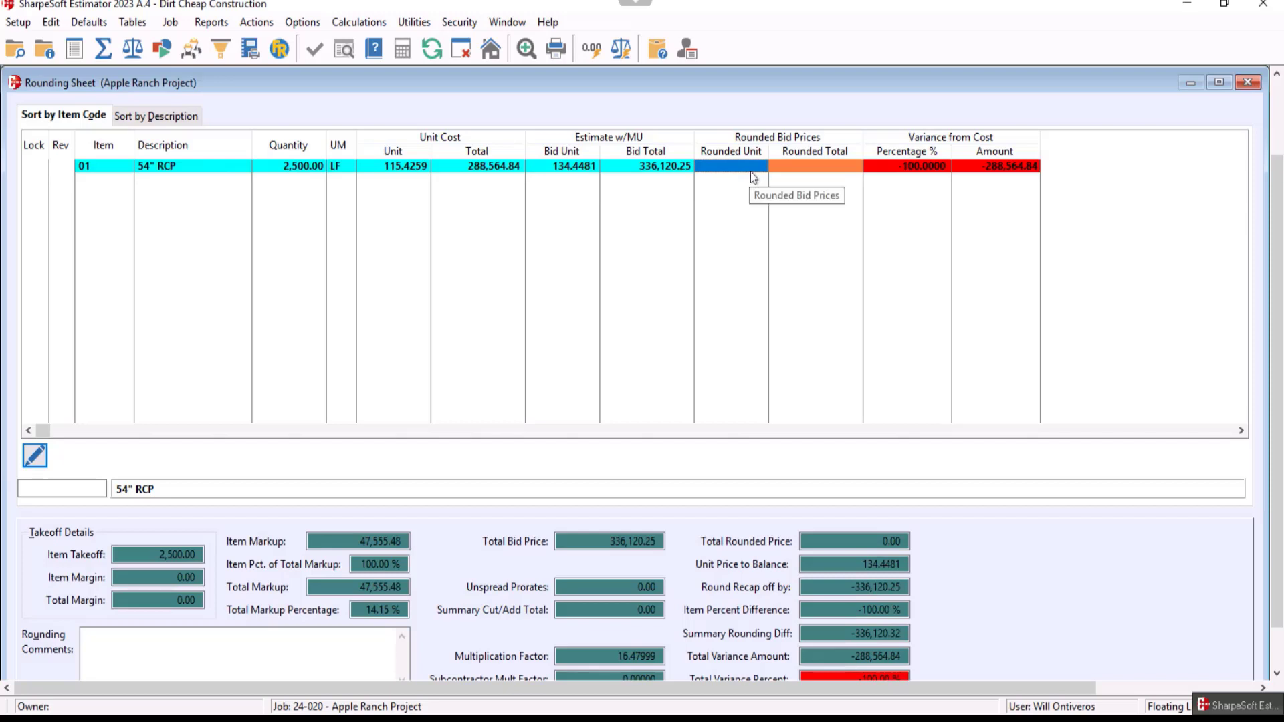
type("140")
key("Return")
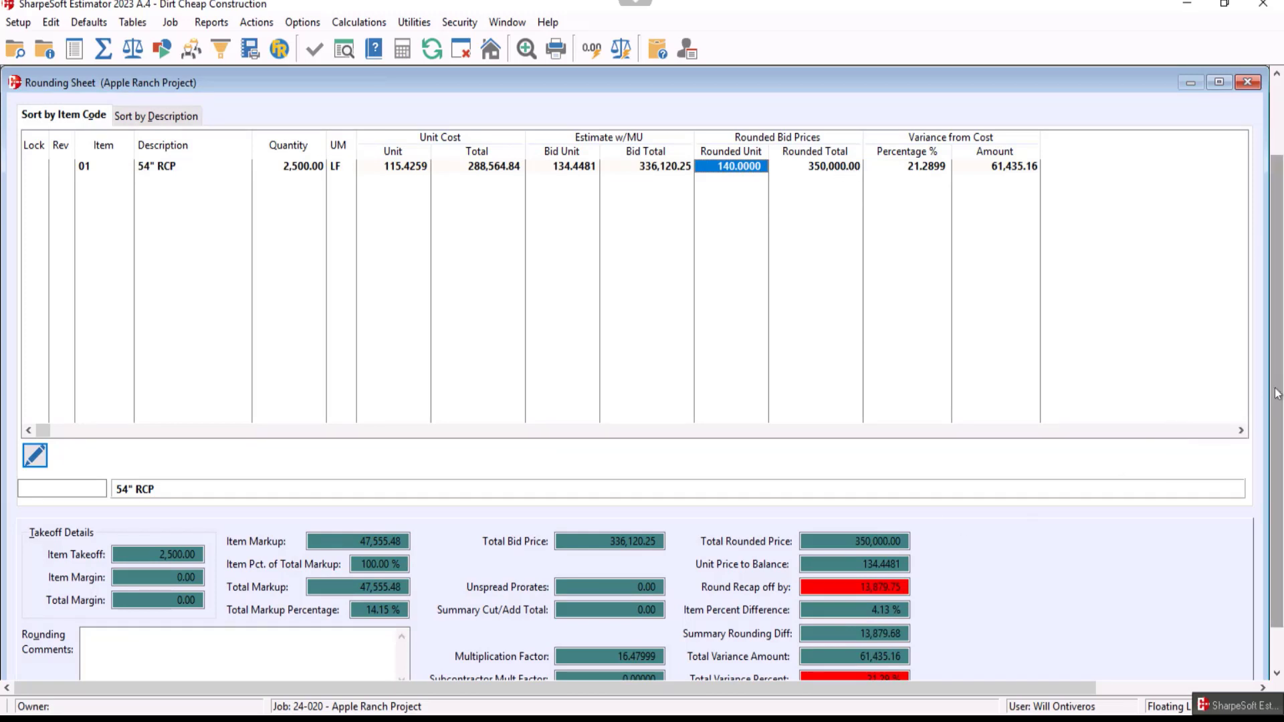
scroll(1276, 415, "down", 2)
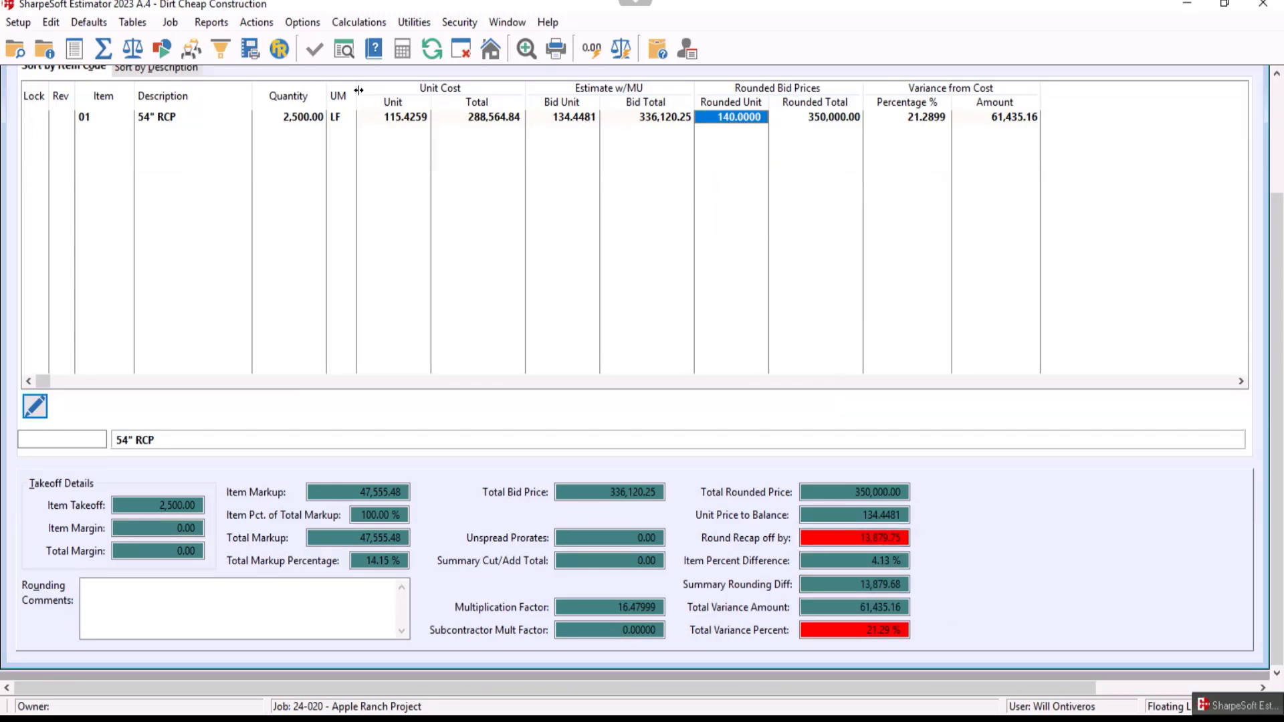
Preview the job's Proposal report, review its bid item and total, and close the preview and report selection.
left_click(214, 22)
left_click(230, 44)
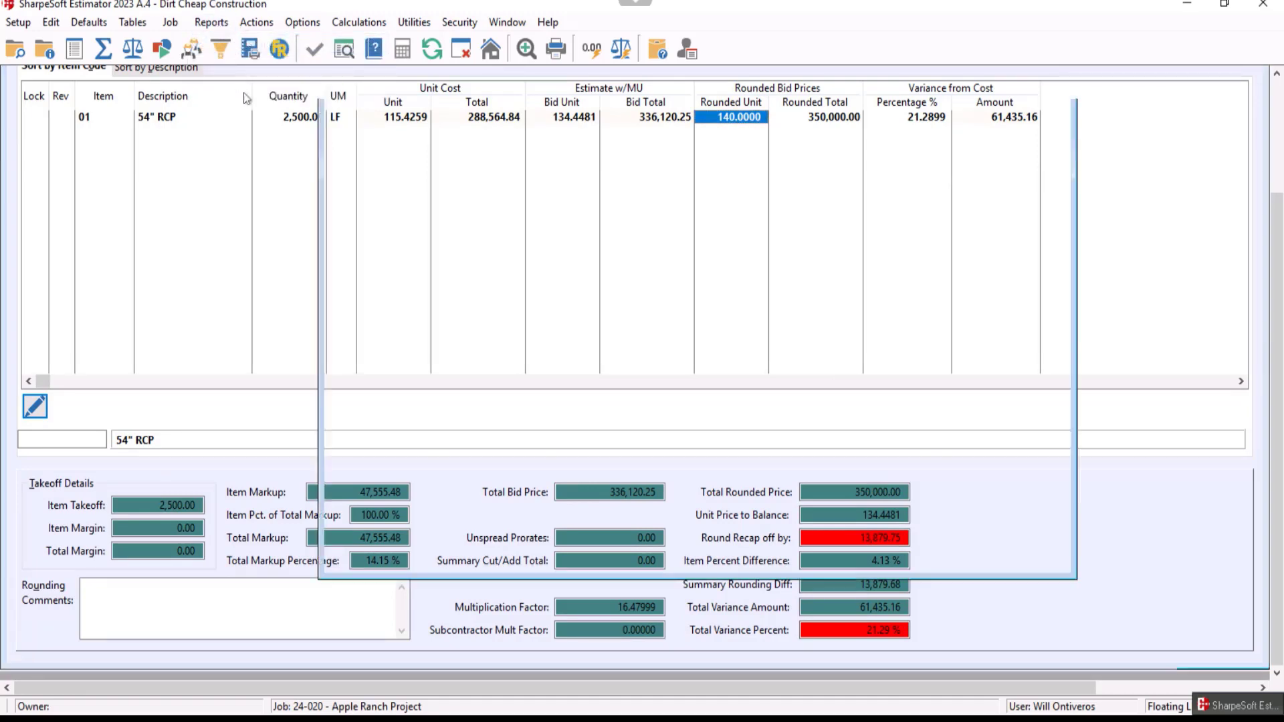
left_click(382, 158)
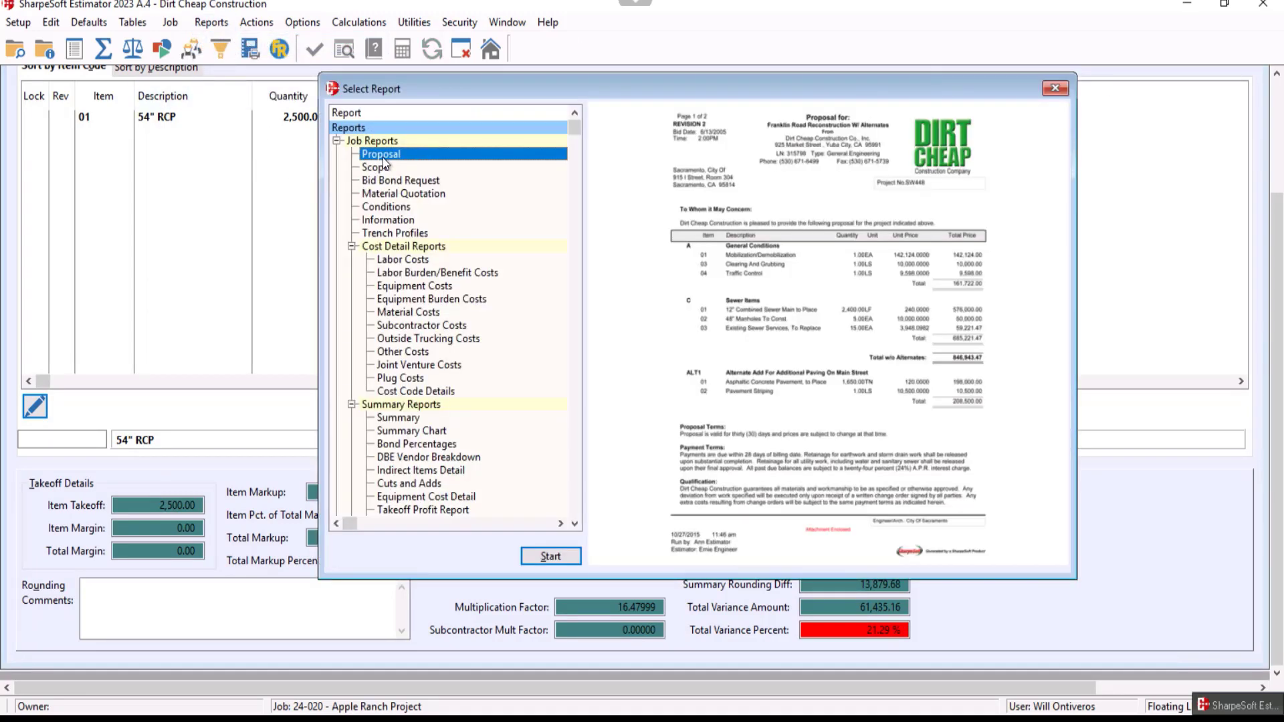
double_click(383, 158)
left_click(769, 533)
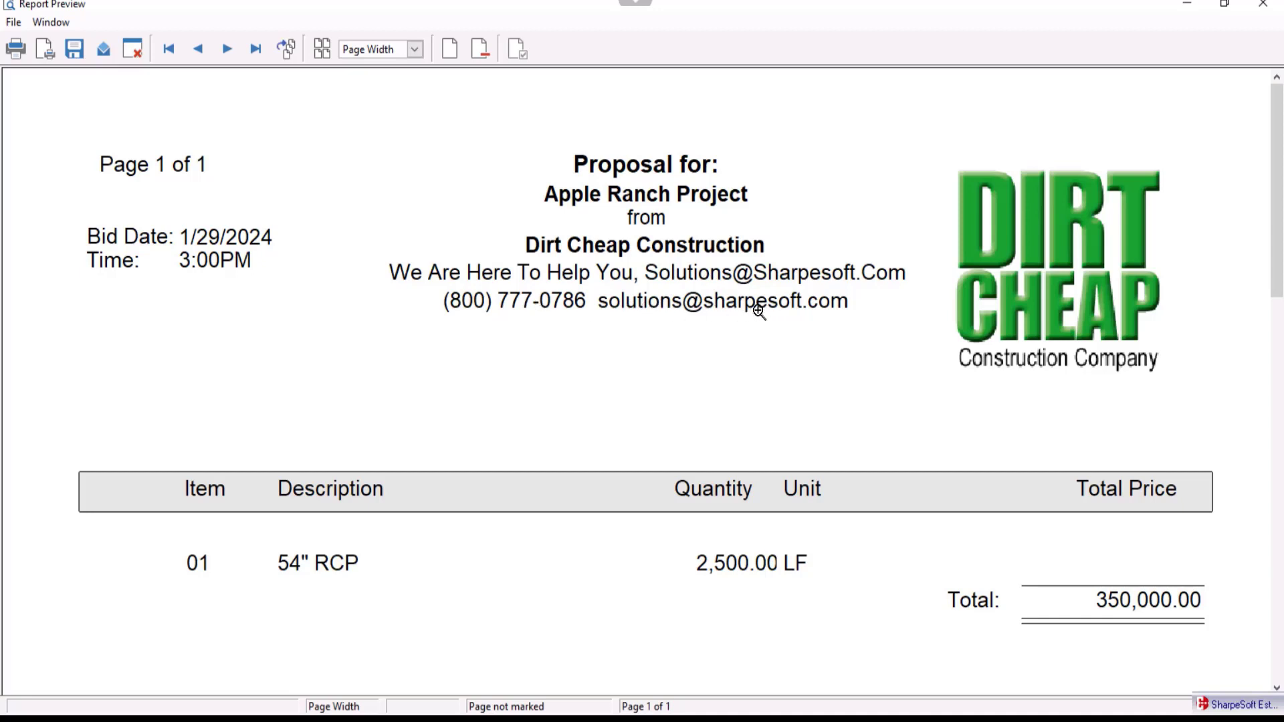
scroll(602, 585, "down", 2)
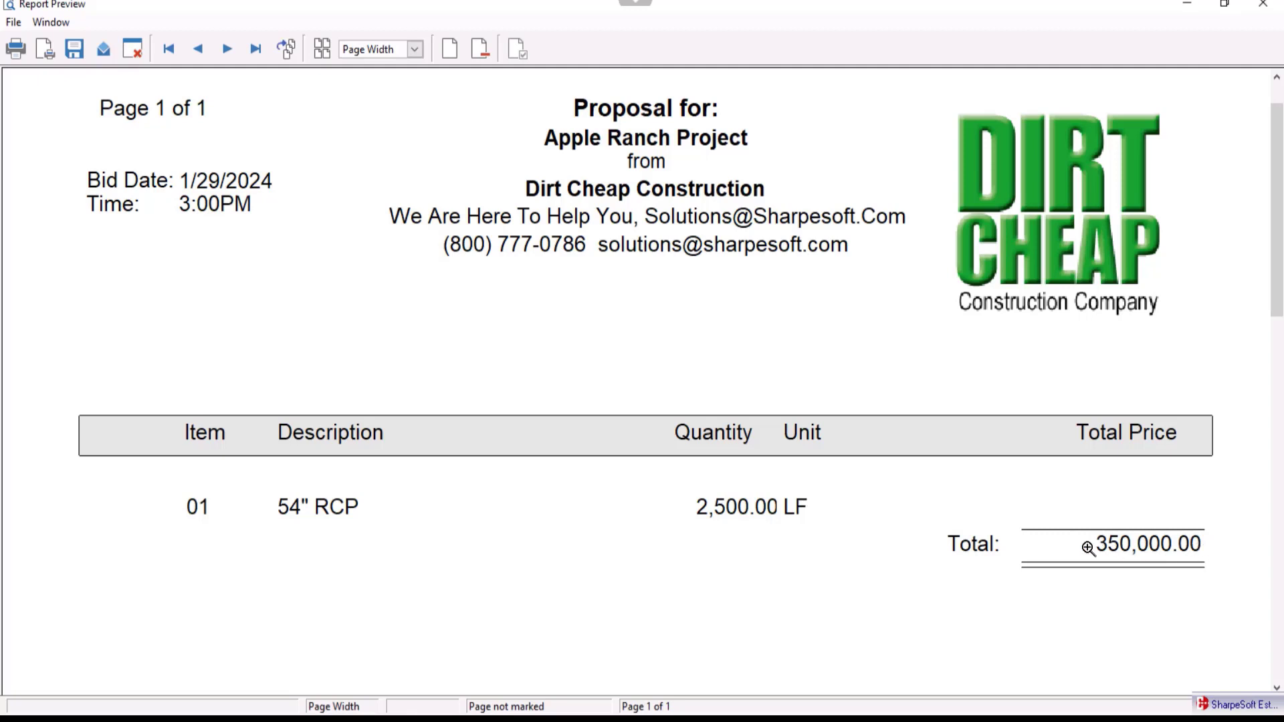
scroll(707, 477, "up", 1)
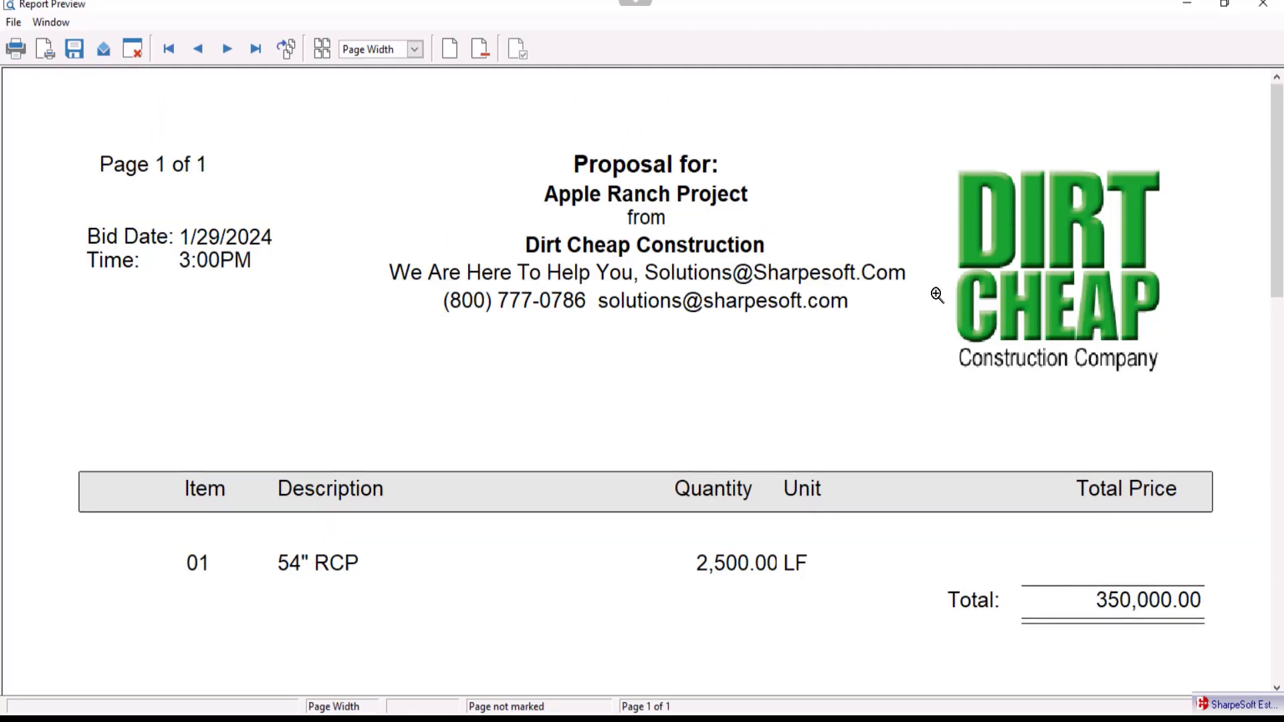
left_click(1262, 6)
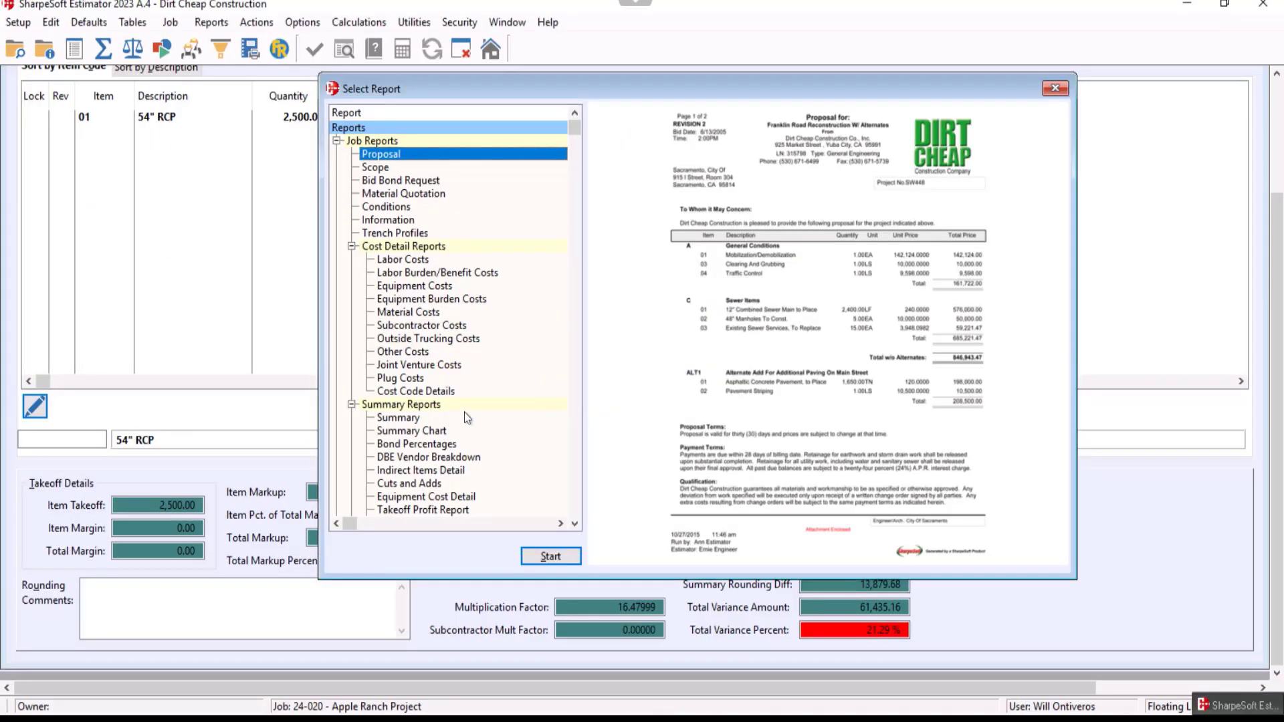
left_click(1055, 88)
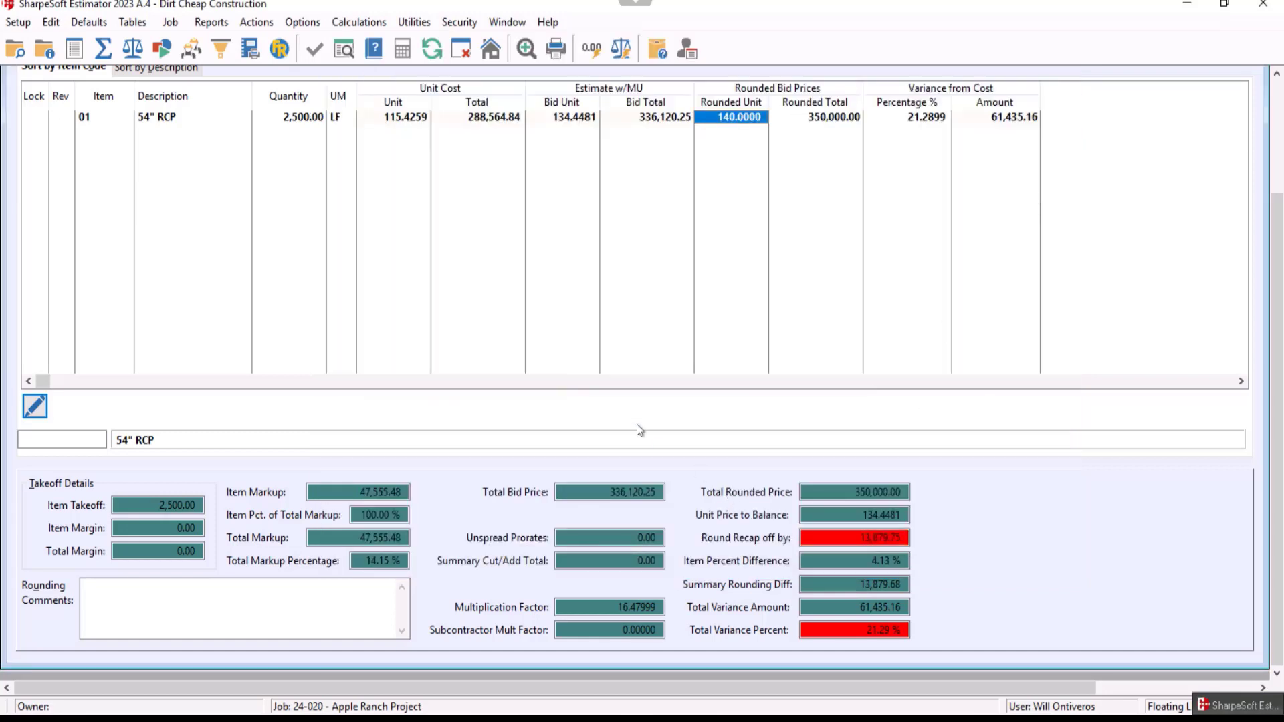